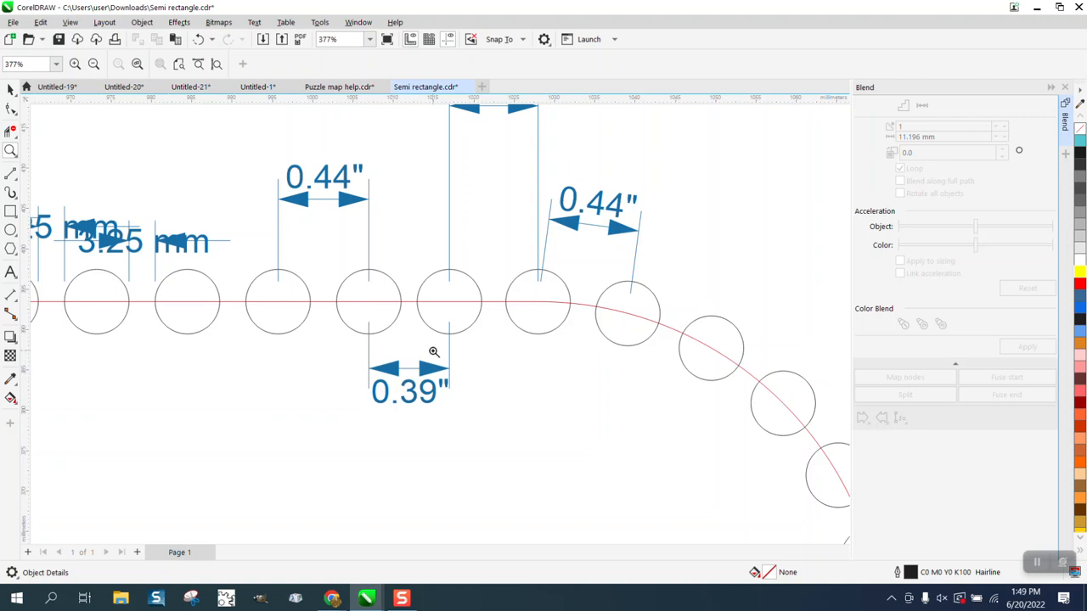
Step: Add parallel dimensions across the gaps between two more pairs of neighbouring circles along the outline's straight upper edge
{"action": "scroll", "coordinate": [440, 306], "scroll_direction": "down", "scroll_amount": 2}
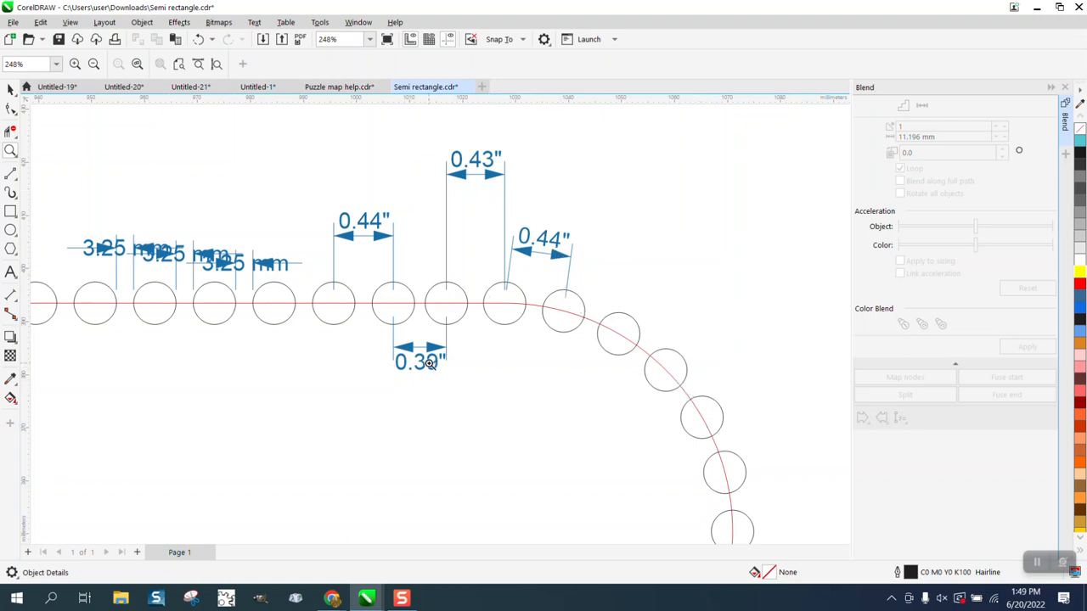
{"action": "scroll", "coordinate": [430, 363], "scroll_direction": "down", "scroll_amount": 2}
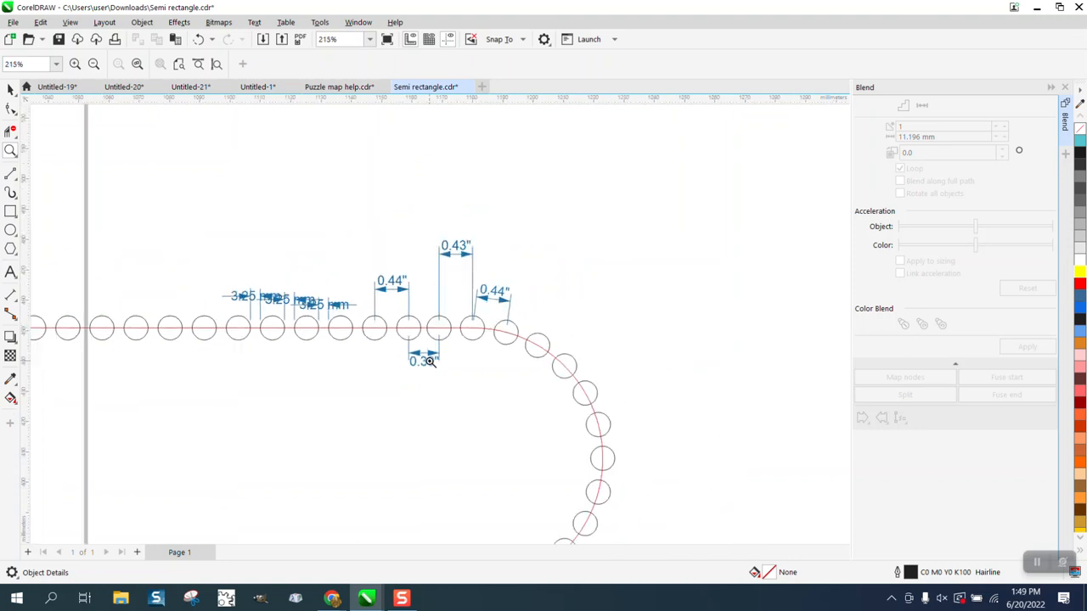
{"action": "scroll", "coordinate": [189, 337], "scroll_direction": "up", "scroll_amount": 4}
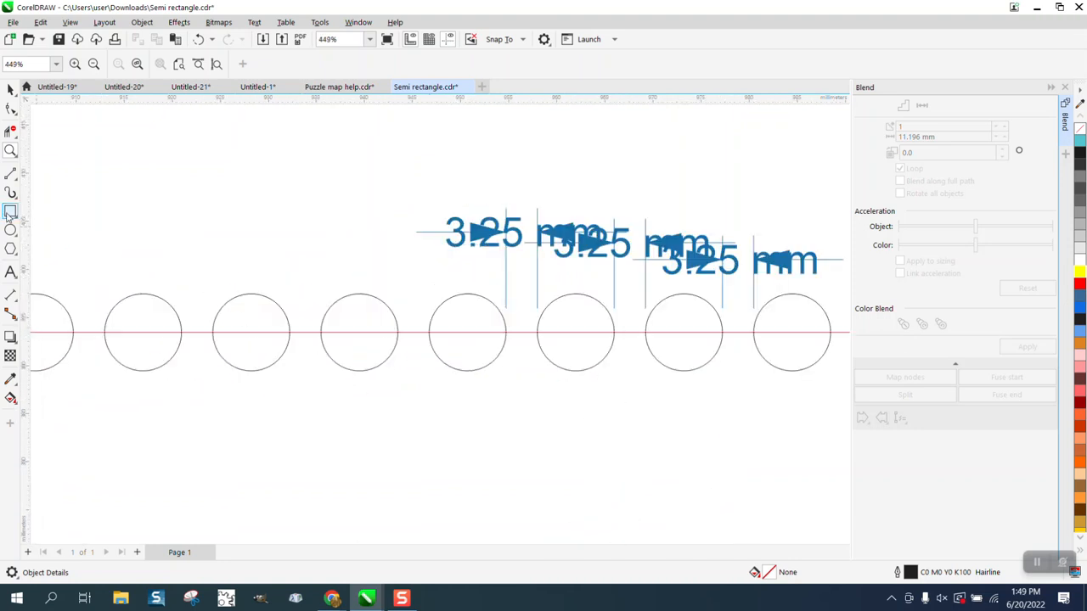
{"action": "left_click", "coordinate": [15, 299]}
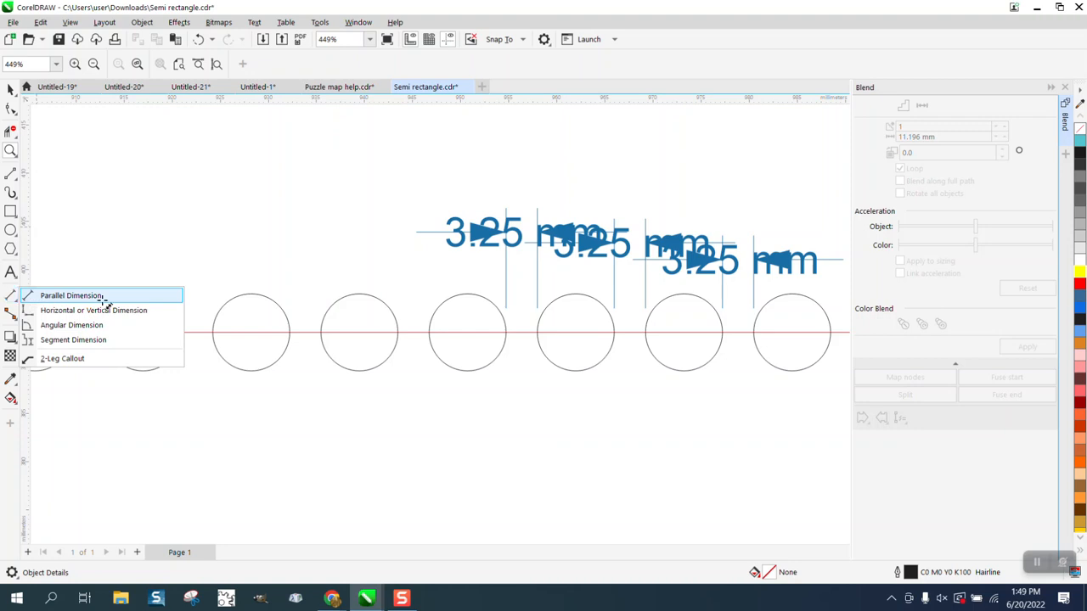
{"action": "left_click", "coordinate": [49, 297]}
{"action": "left_click_drag", "start_coordinate": [303, 333], "coordinate": [289, 332]}
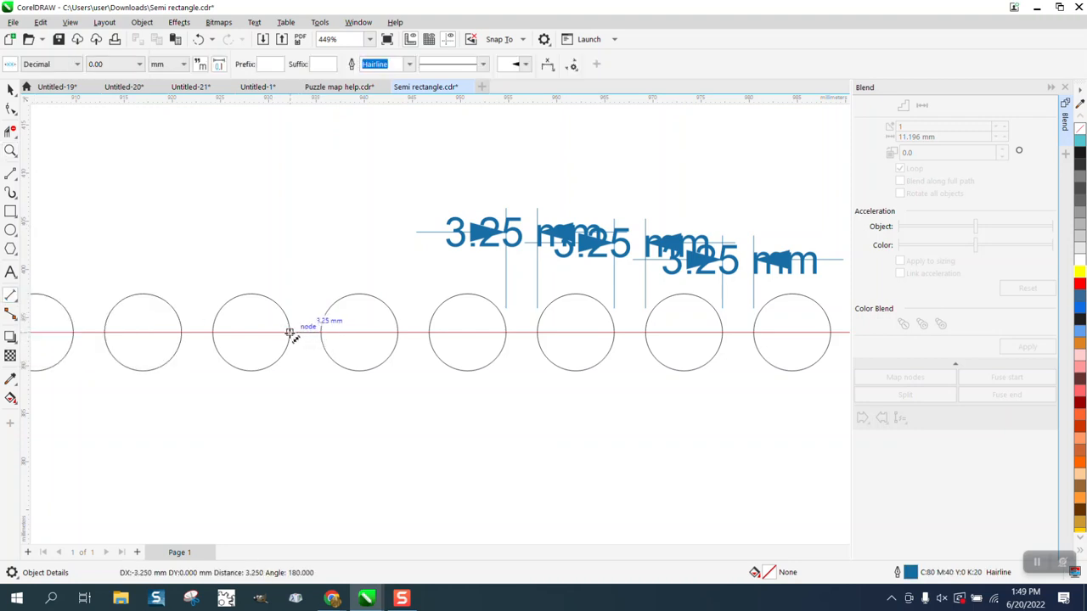
{"action": "left_click", "coordinate": [306, 280]}
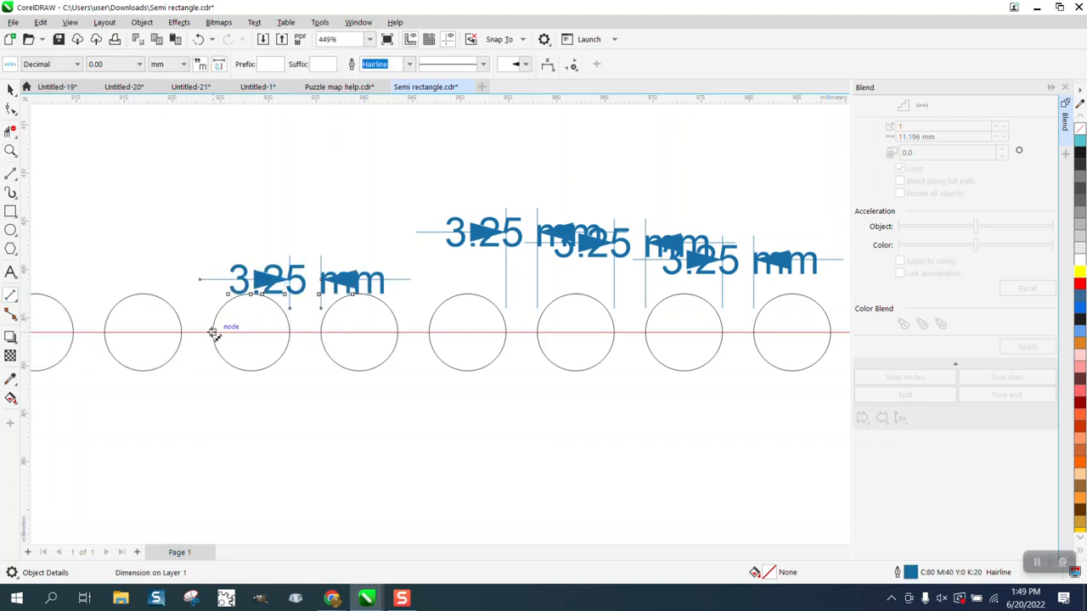
{"action": "left_click_drag", "start_coordinate": [214, 333], "coordinate": [183, 332]}
{"action": "left_click", "coordinate": [218, 272]}
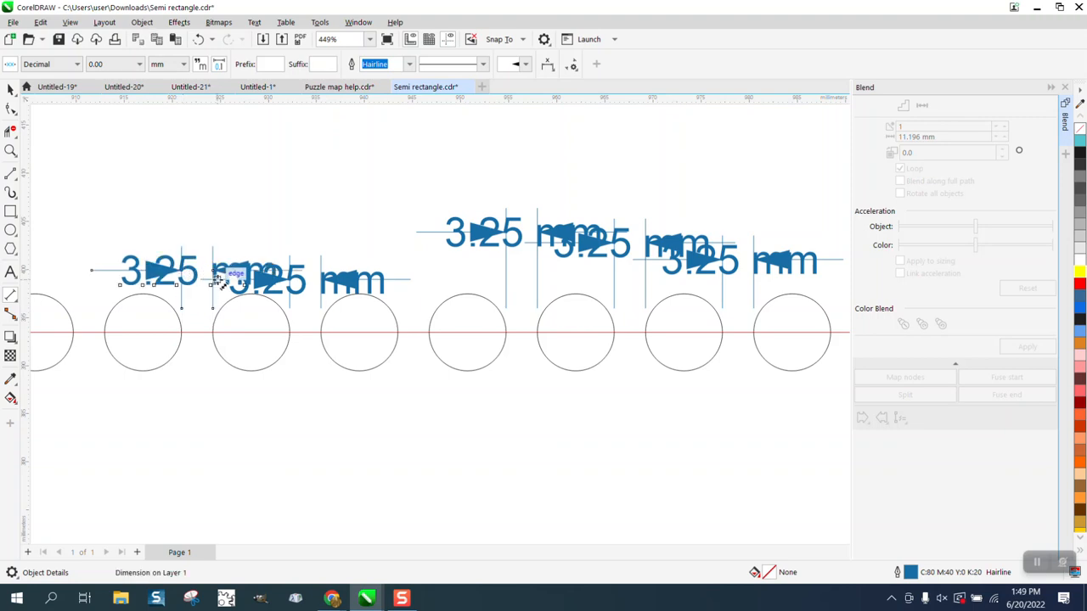
Step: Select the empty red outline with fully rounded ends near the page centre and display its curve length in the object properties
{"action": "scroll", "coordinate": [416, 288], "scroll_direction": "down", "scroll_amount": 6}
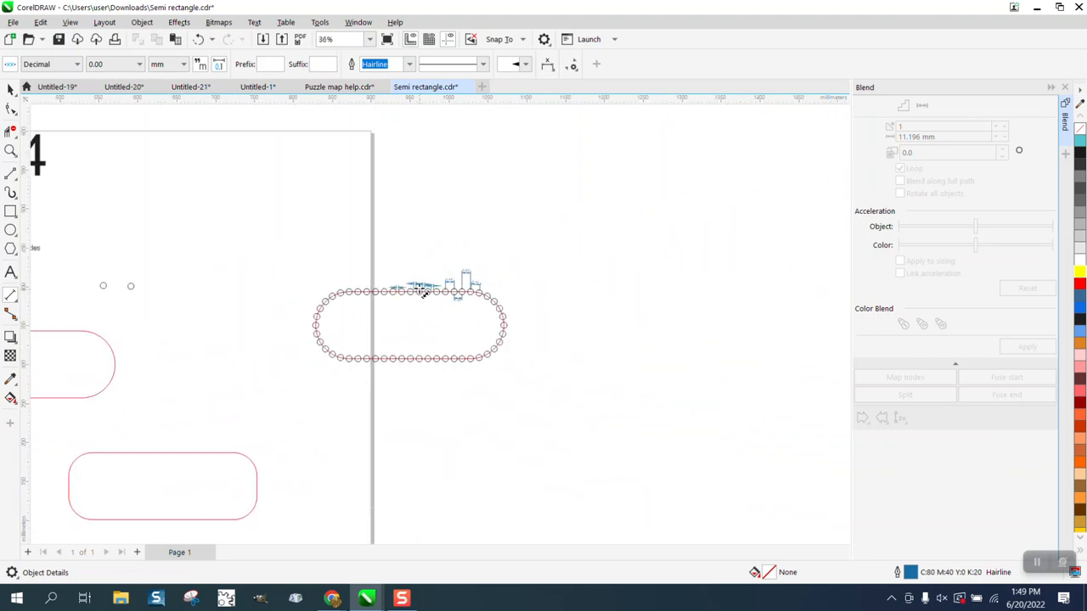
{"action": "scroll", "coordinate": [422, 291], "scroll_direction": "down", "scroll_amount": 2}
{"action": "left_click", "coordinate": [11, 150]}
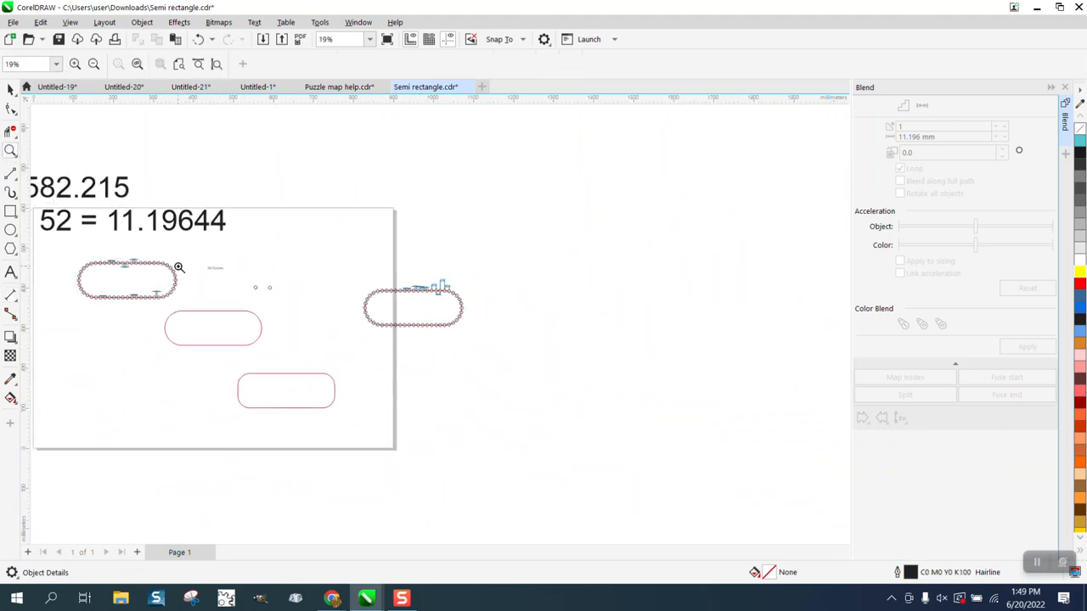
{"action": "left_click_drag", "start_coordinate": [178, 267], "coordinate": [360, 363]}
{"action": "left_click", "coordinate": [10, 90]}
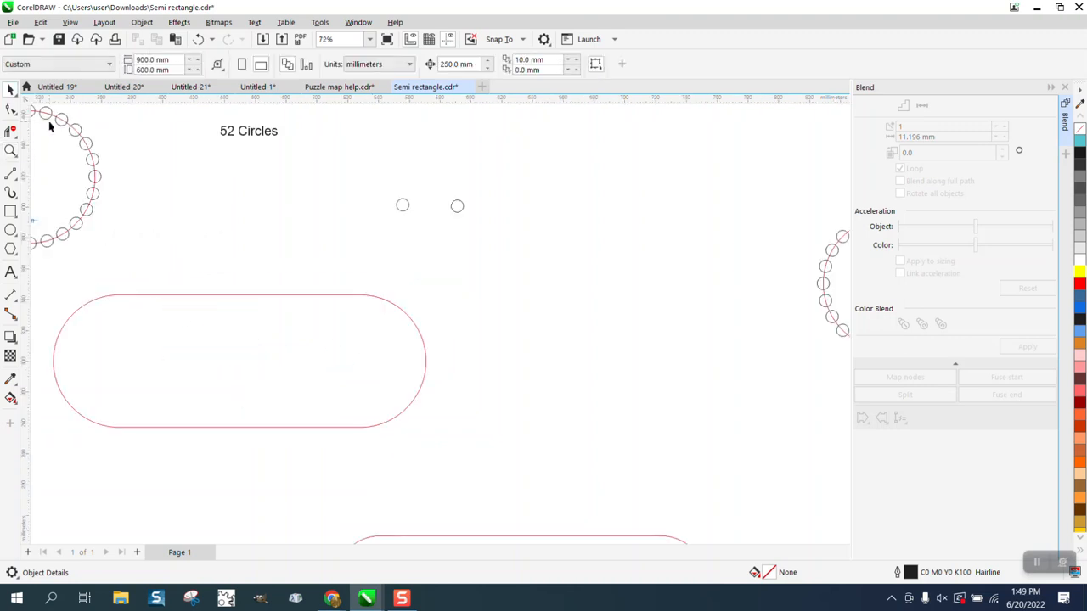
{"action": "left_click", "coordinate": [204, 295]}
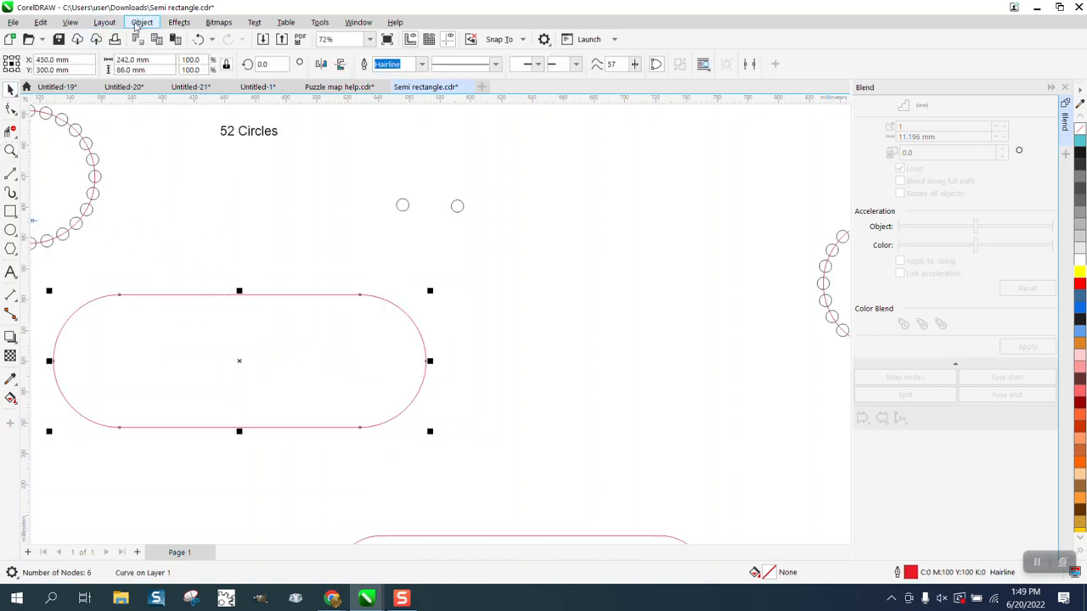
{"action": "left_click", "coordinate": [139, 23]}
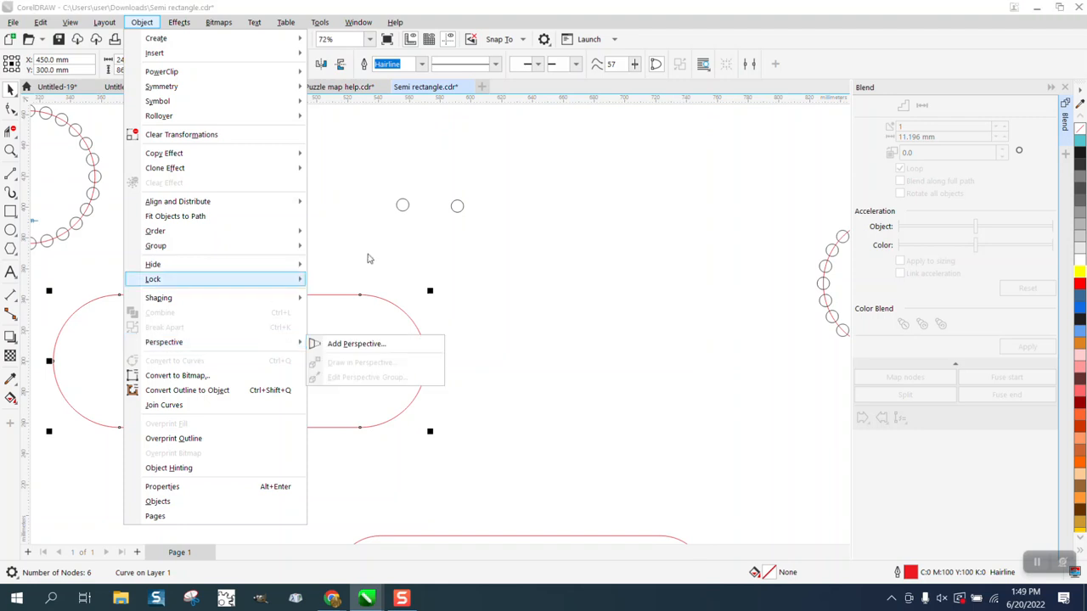
{"action": "left_click", "coordinate": [407, 153]}
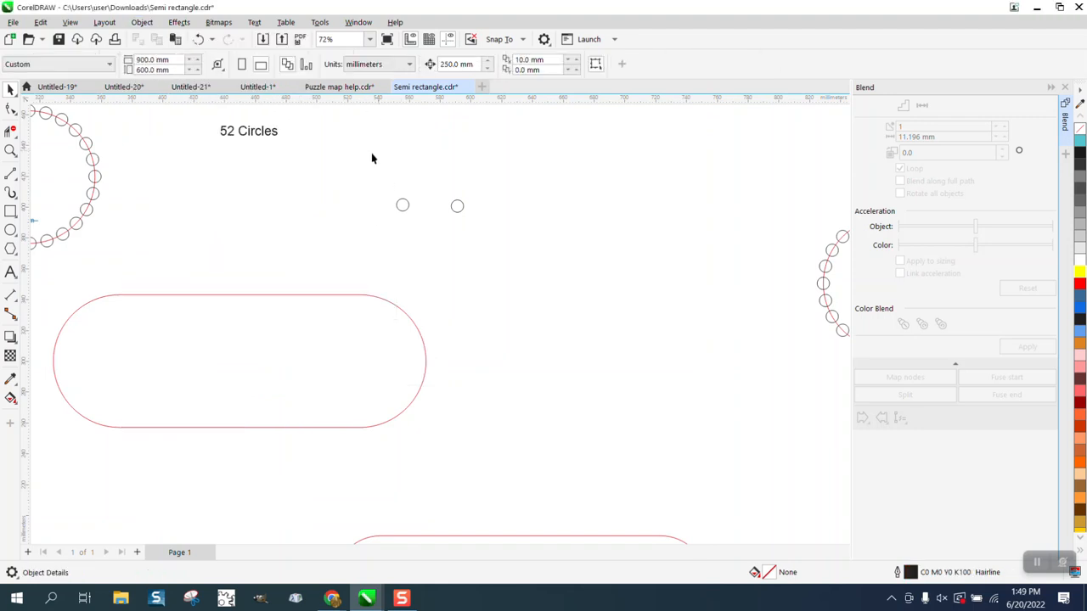
{"action": "left_click", "coordinate": [308, 296]}
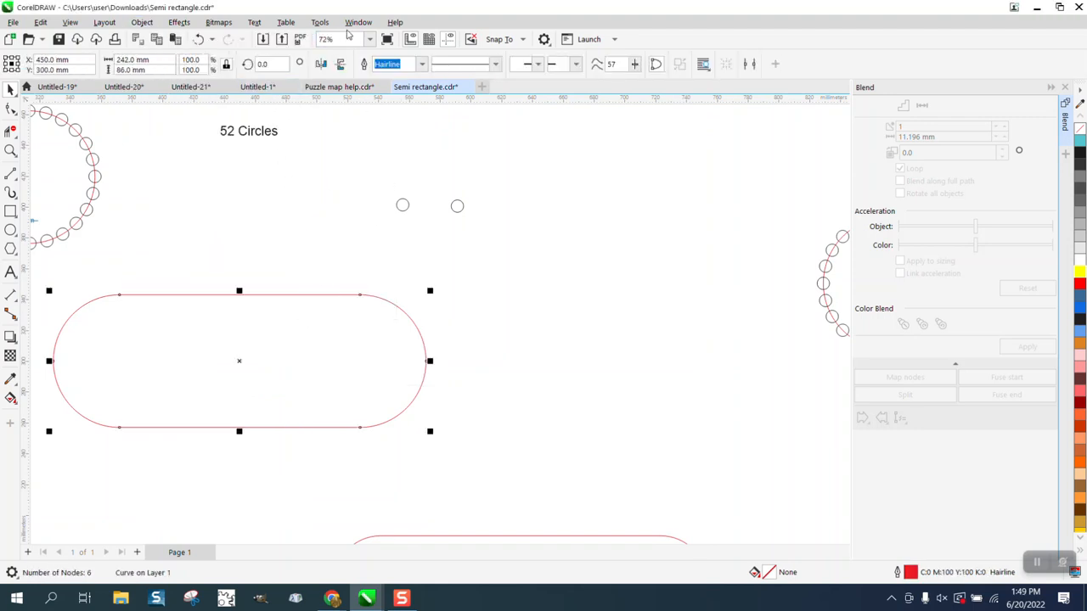
{"action": "left_click", "coordinate": [355, 23]}
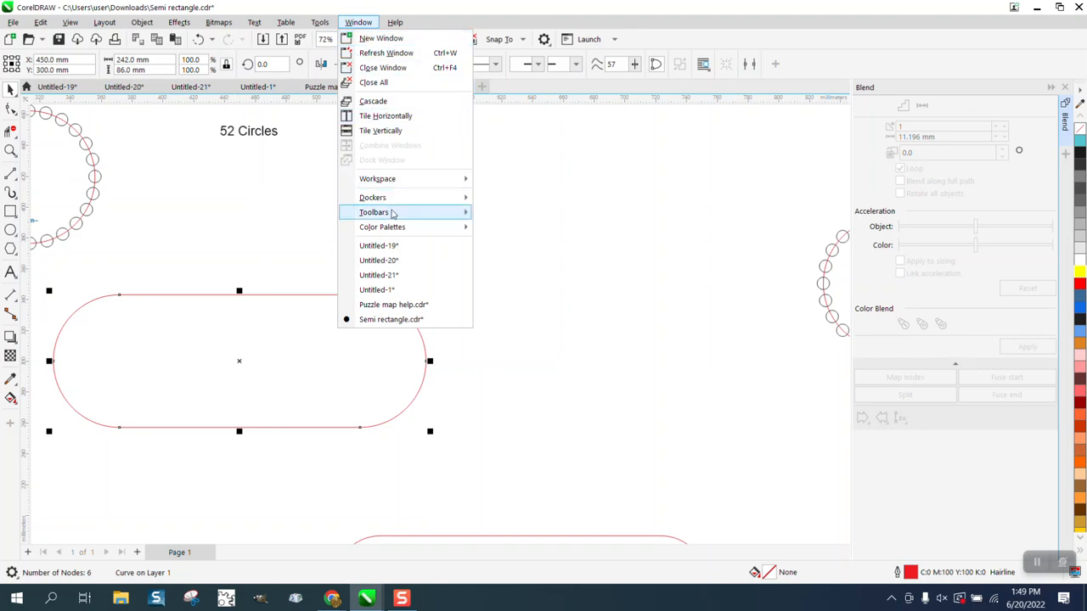
{"action": "mouse_move", "coordinate": [429, 199]}
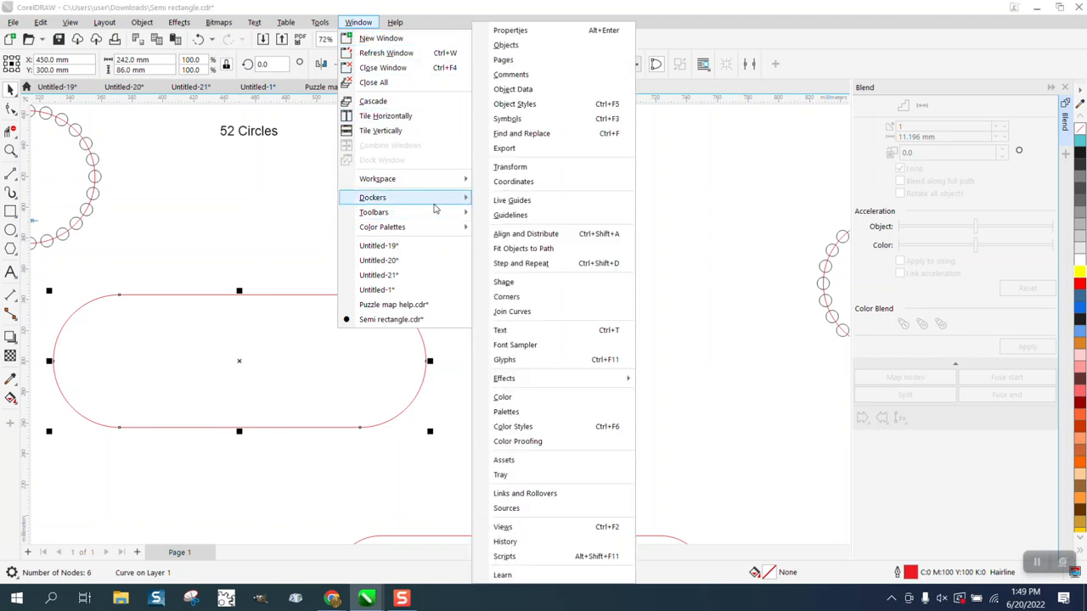
{"action": "left_click", "coordinate": [515, 43]}
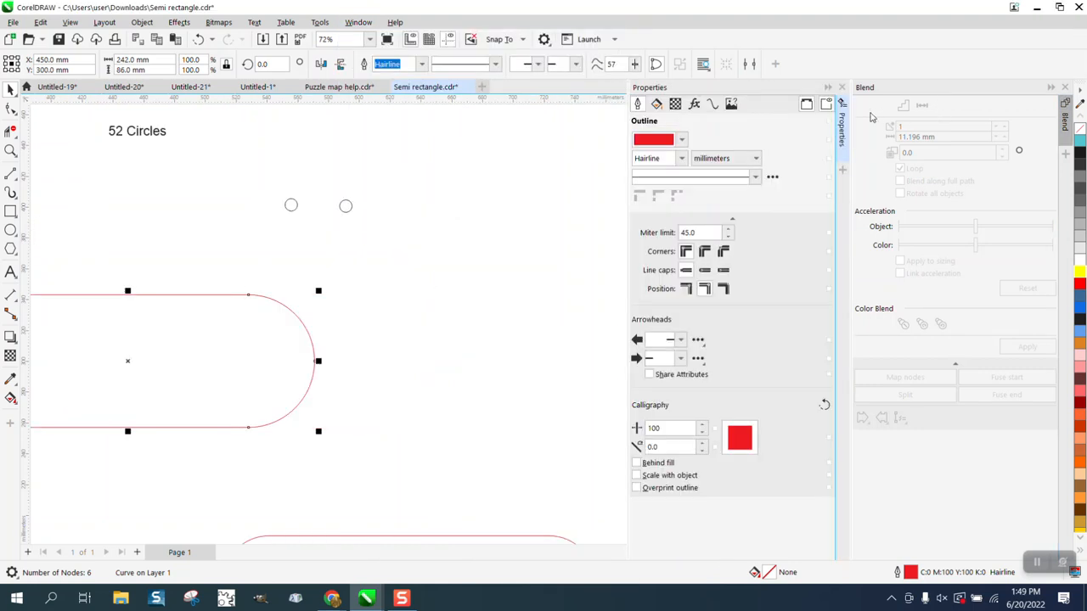
{"action": "left_click", "coordinate": [715, 104]}
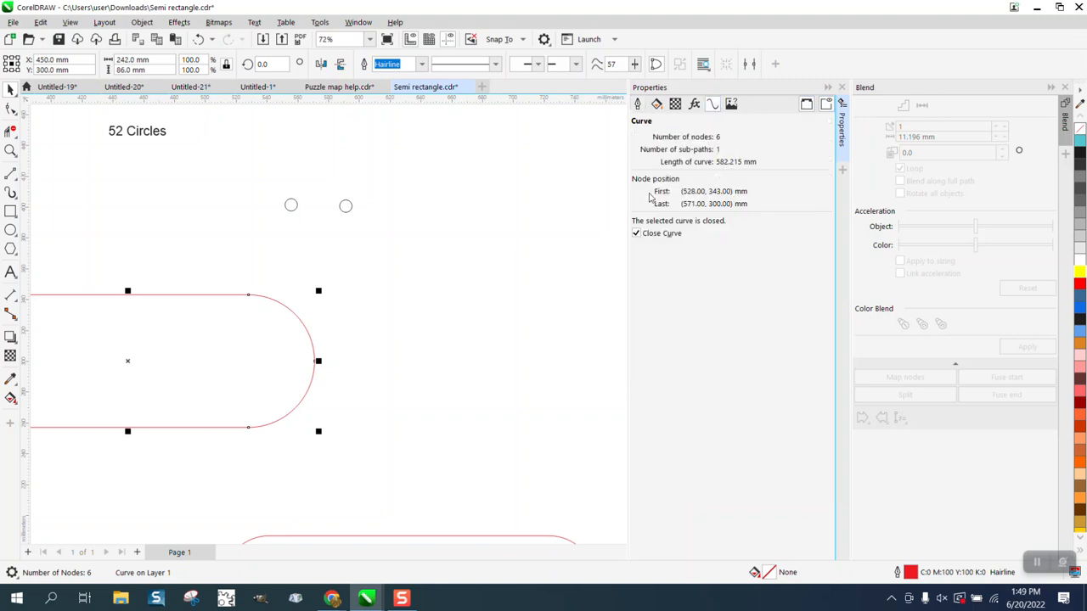
Step: Examine the spacing calculation written above the page, which divides the curve length by 52 circles
{"action": "left_click", "coordinate": [428, 233]}
{"action": "scroll", "coordinate": [439, 221], "scroll_direction": "down", "scroll_amount": 5}
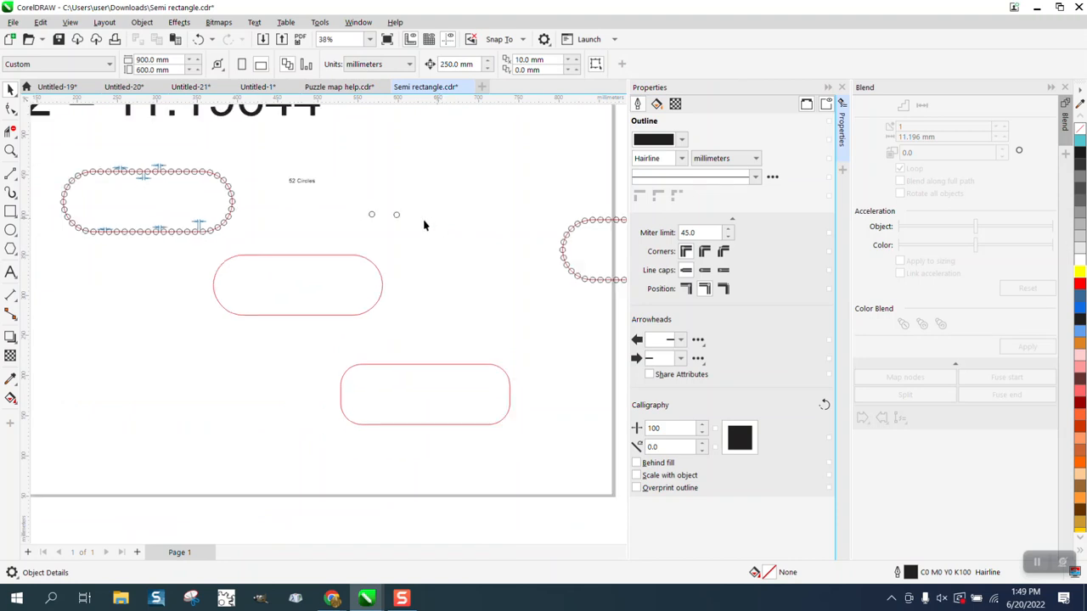
{"action": "scroll", "coordinate": [263, 182], "scroll_direction": "down", "scroll_amount": 2}
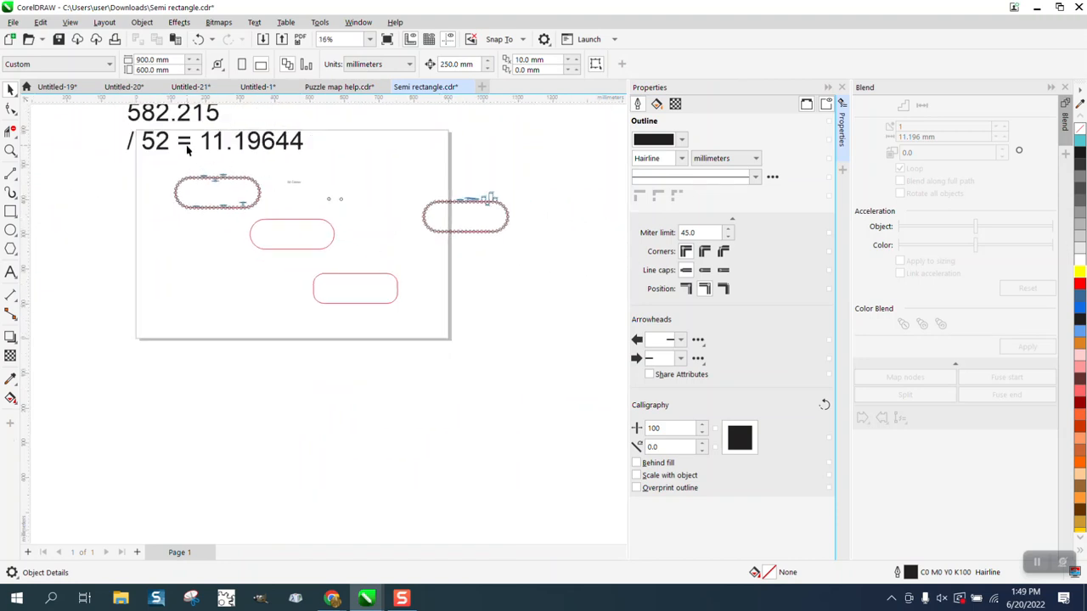
{"action": "scroll", "coordinate": [190, 155], "scroll_direction": "down", "scroll_amount": 1}
{"action": "left_click", "coordinate": [11, 150]}
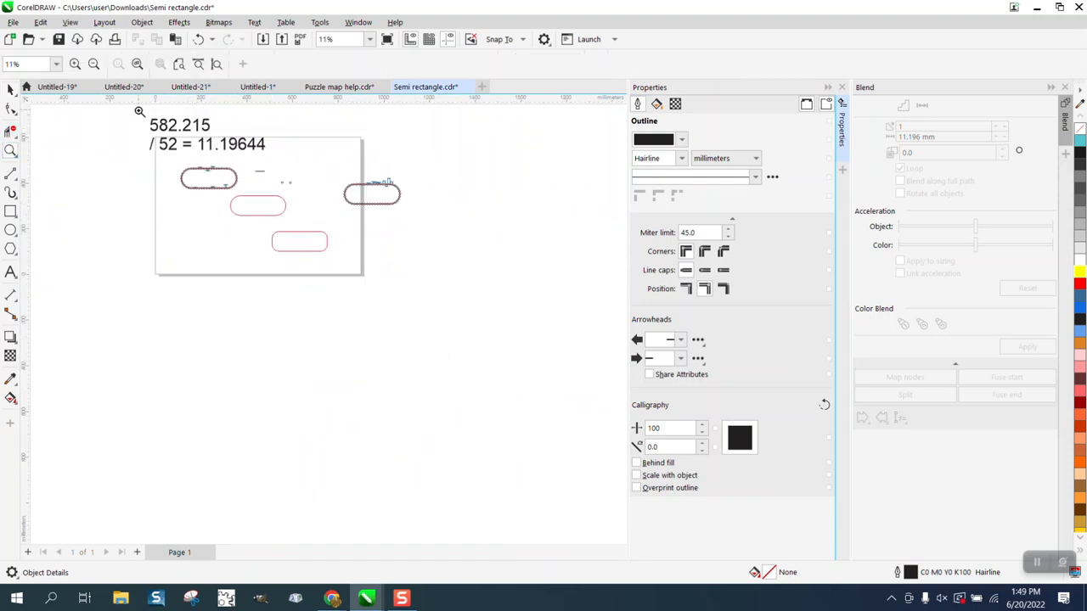
{"action": "left_click_drag", "start_coordinate": [139, 110], "coordinate": [302, 184]}
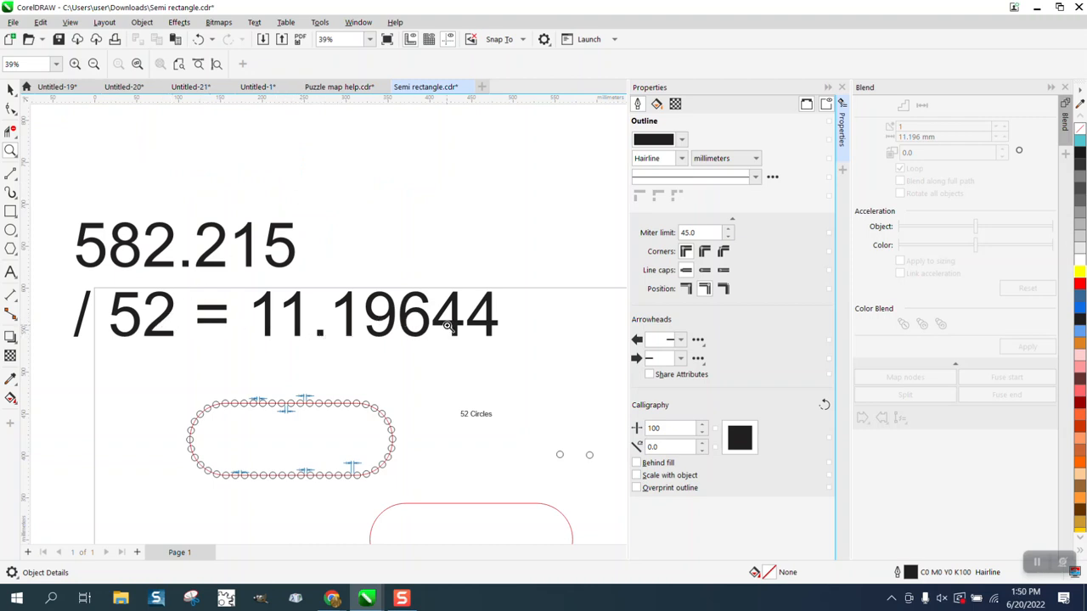
{"action": "scroll", "coordinate": [432, 281], "scroll_direction": "down", "scroll_amount": 1}
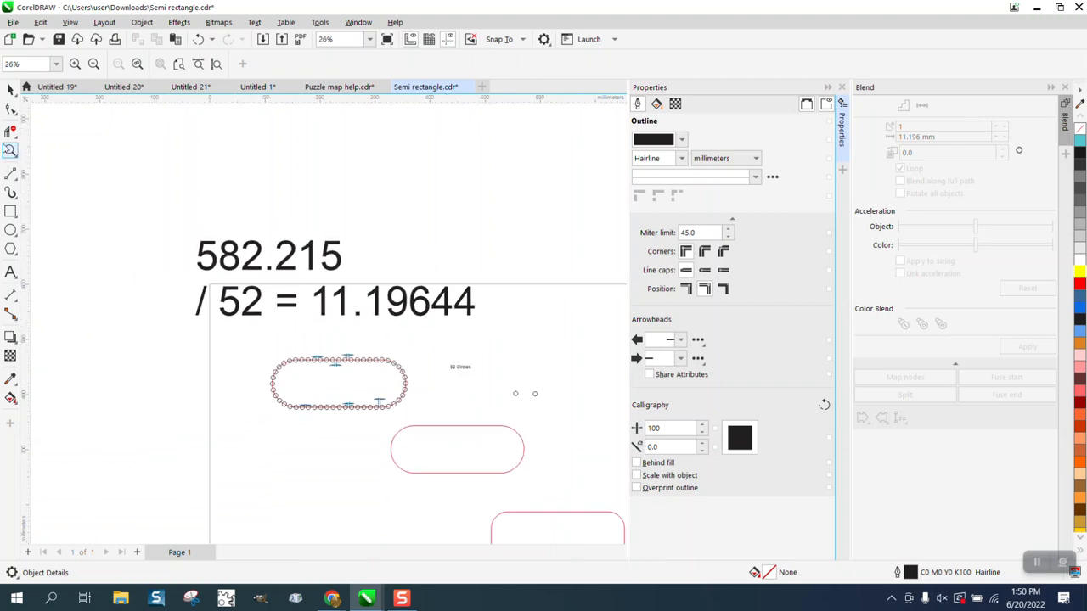
Step: Close the object properties and blend the two loose circles above the empty outline with 50 steps
{"action": "scroll", "coordinate": [552, 510], "scroll_direction": "up", "scroll_amount": 3}
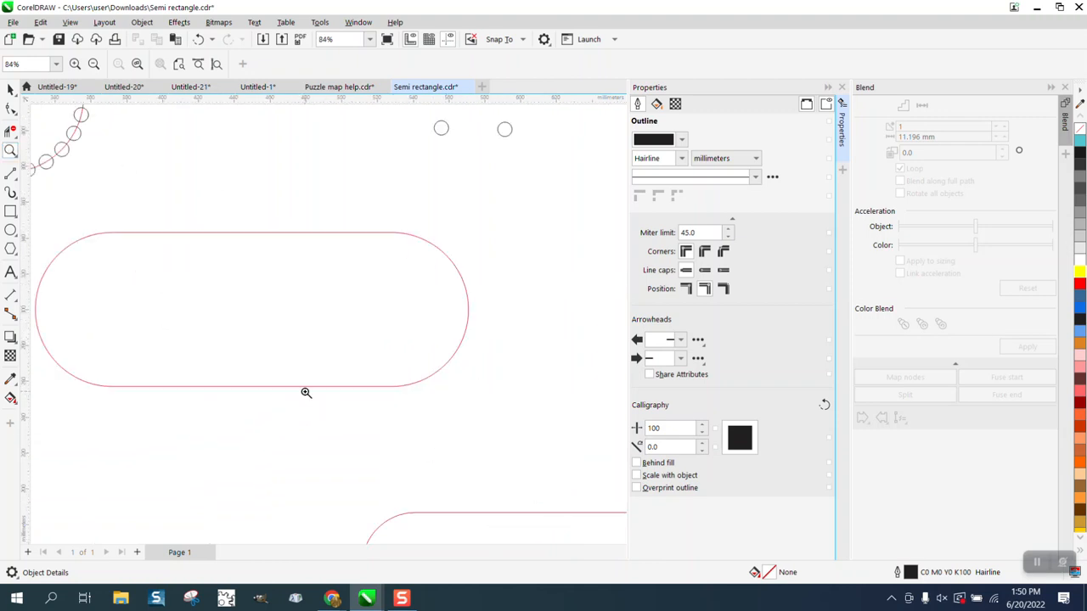
{"action": "left_click", "coordinate": [8, 90]}
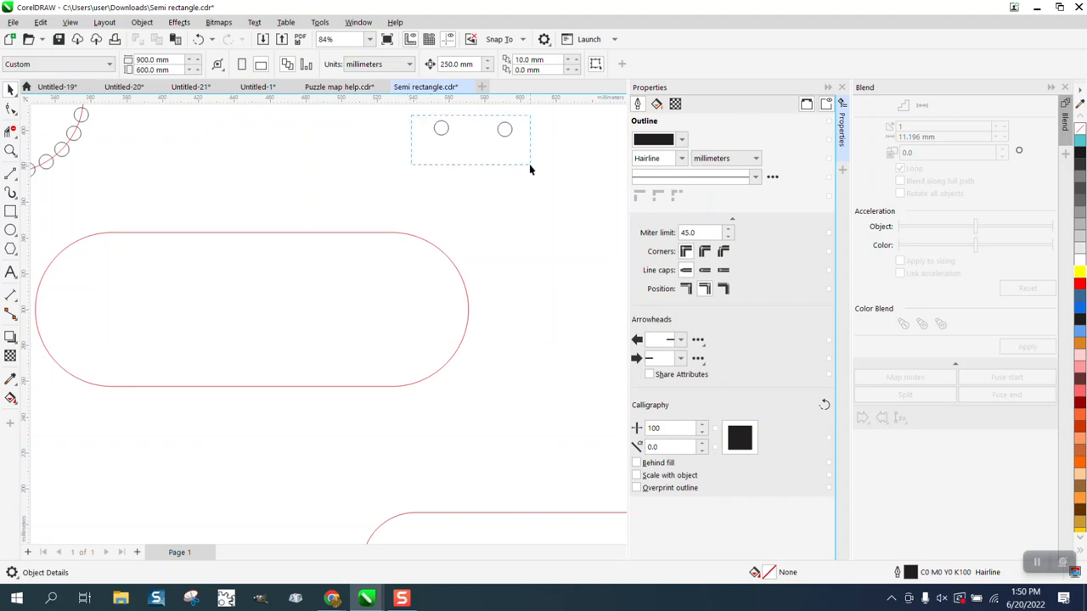
{"action": "left_click_drag", "start_coordinate": [529, 165], "coordinate": [529, 166]}
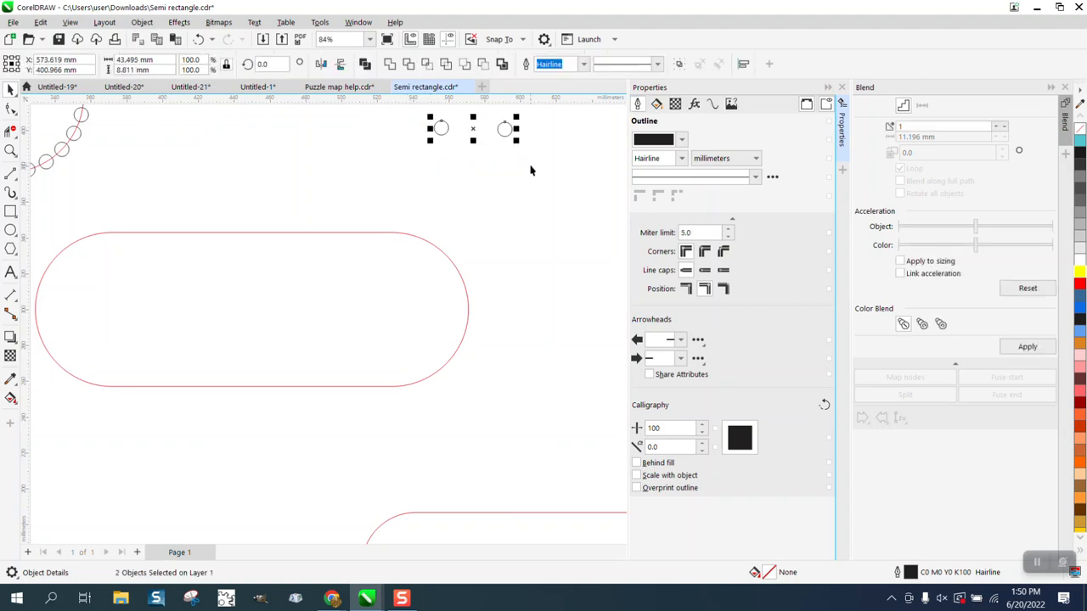
{"action": "left_click", "coordinate": [843, 88]}
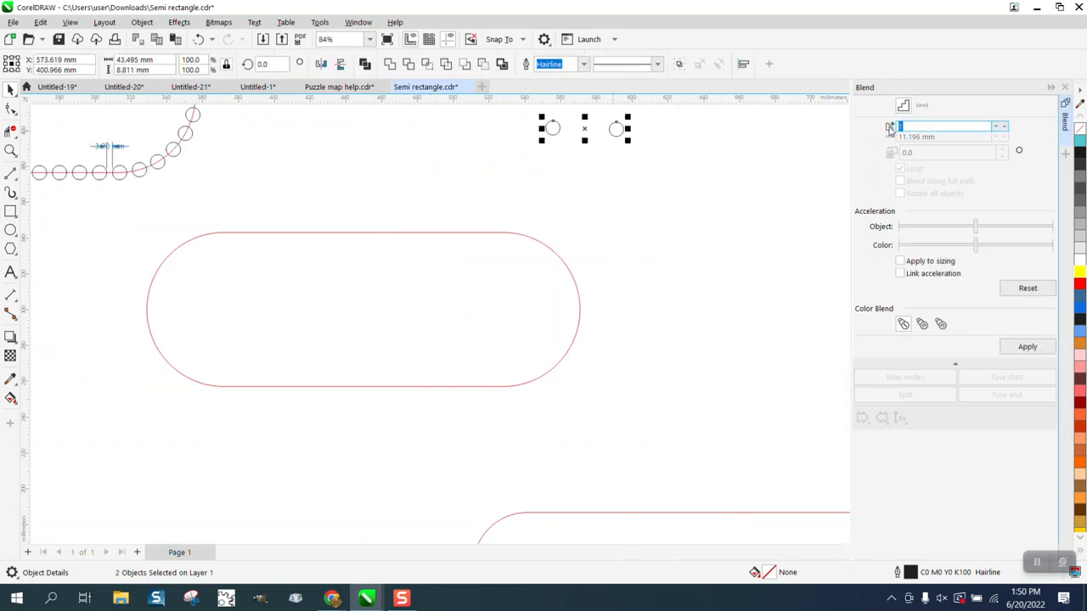
{"action": "type", "text": "50"}
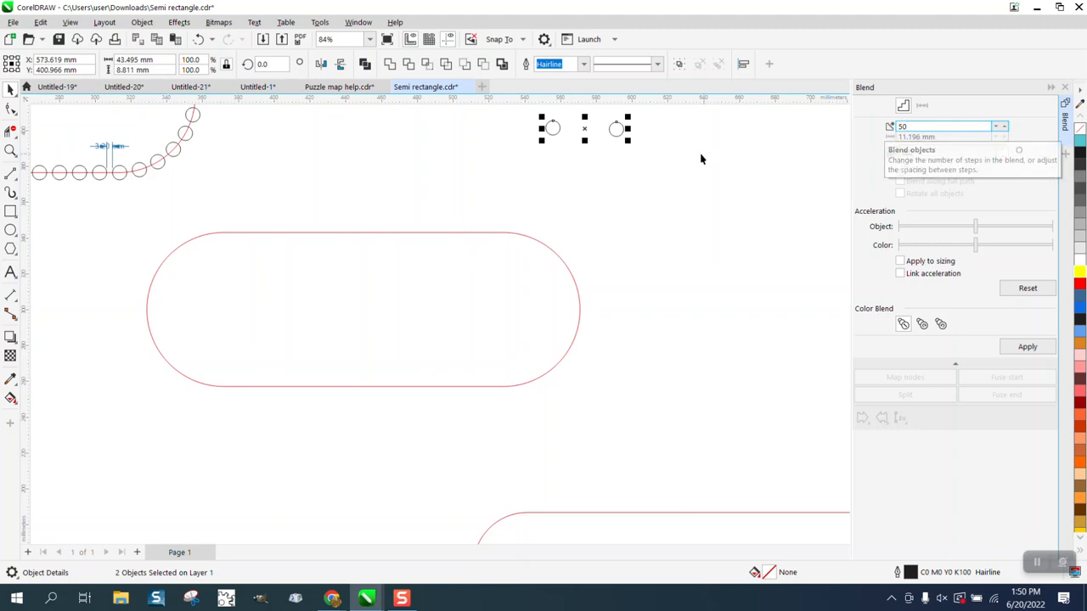
{"action": "left_click", "coordinate": [1034, 350]}
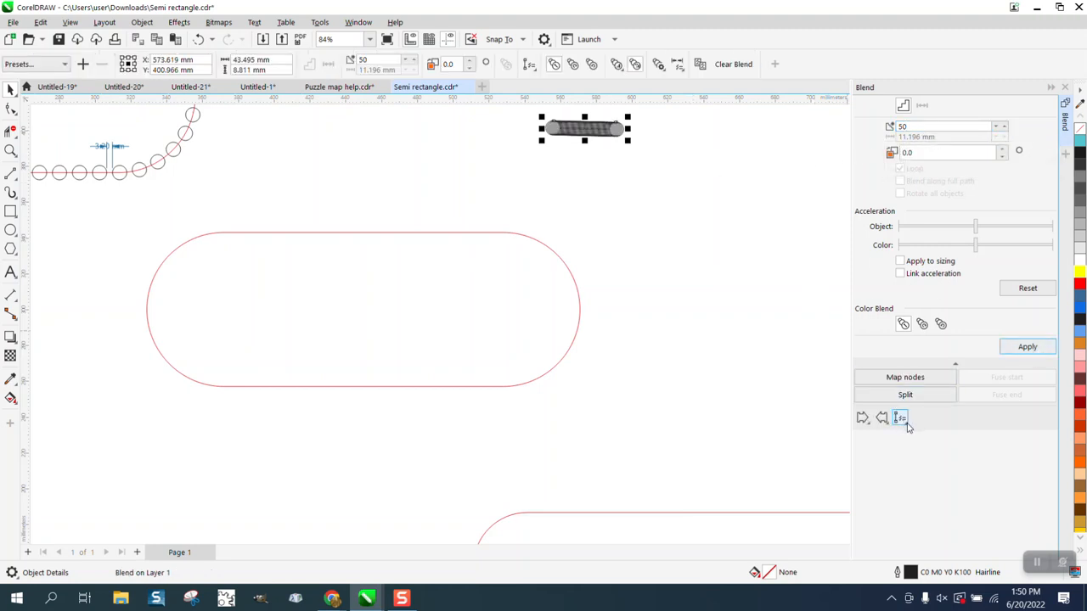
Step: Attach the circle blend to the red outline with fully rounded ends as its new path
{"action": "left_click", "coordinate": [902, 419]}
{"action": "left_click", "coordinate": [923, 436]}
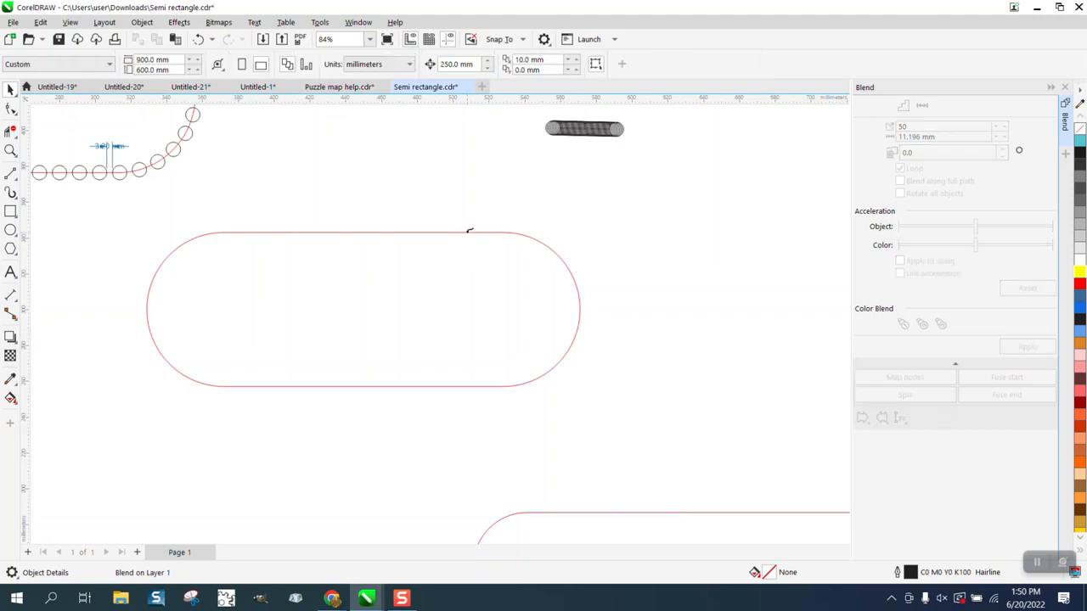
{"action": "left_click", "coordinate": [469, 230]}
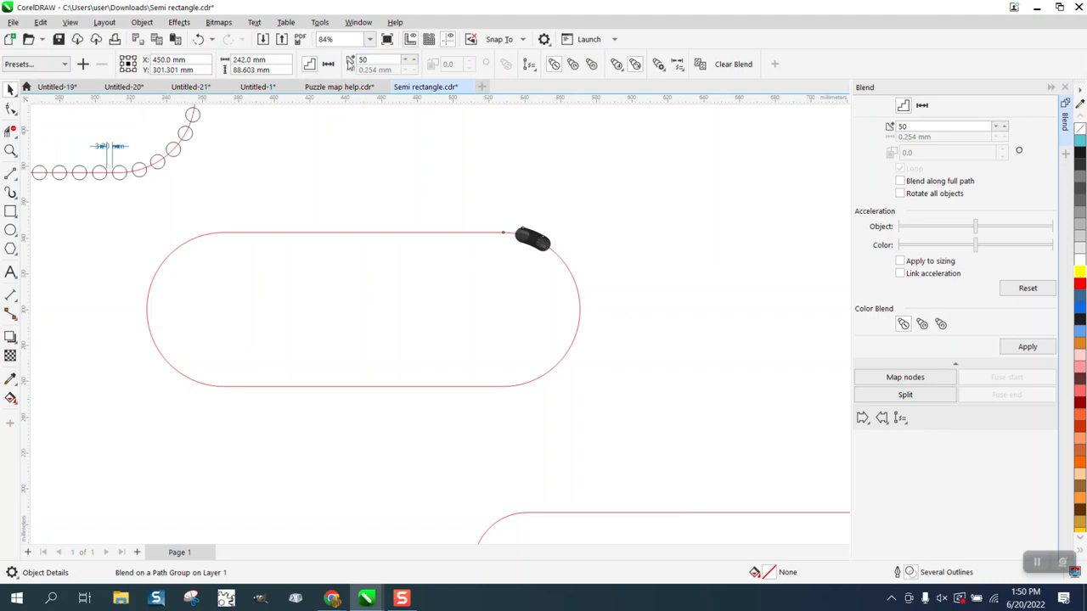
Step: Switch the circle blend on the rounded-end outline to fixed spacing and apply a spacing of 11.19644 mm
{"action": "left_click", "coordinate": [329, 64]}
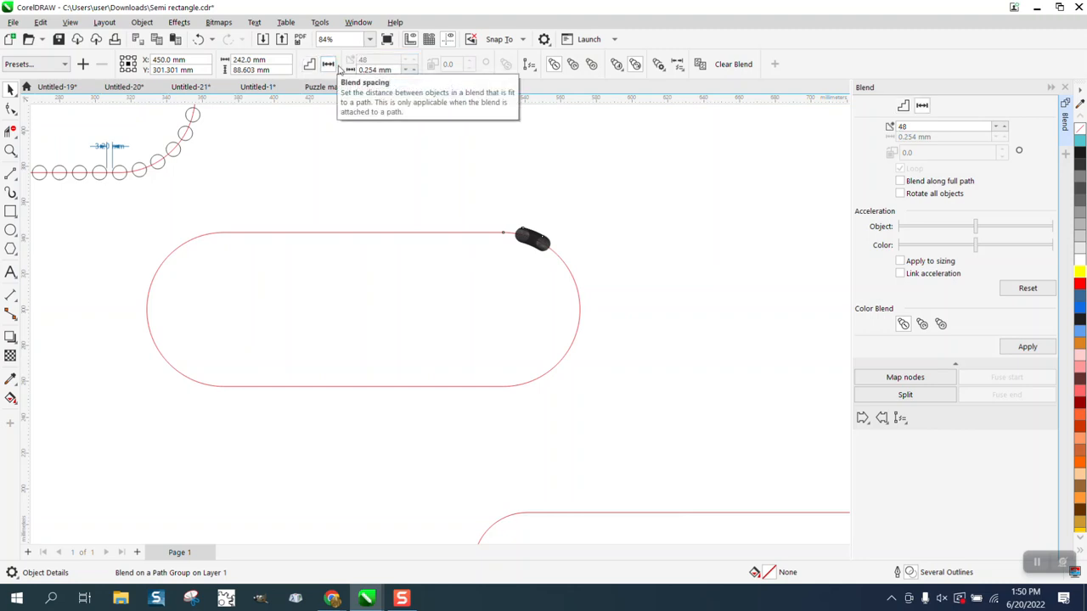
{"action": "left_click", "coordinate": [350, 70]}
{"action": "type", "text": "11"}
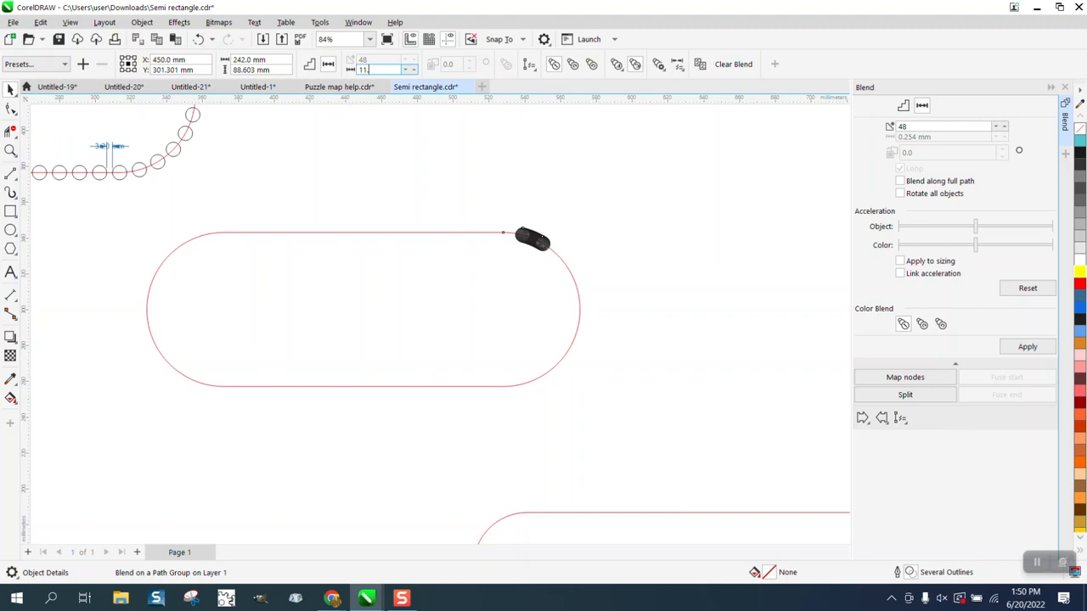
{"action": "left_click", "coordinate": [443, 146]}
{"action": "scroll", "coordinate": [443, 146], "scroll_direction": "down", "scroll_amount": 5}
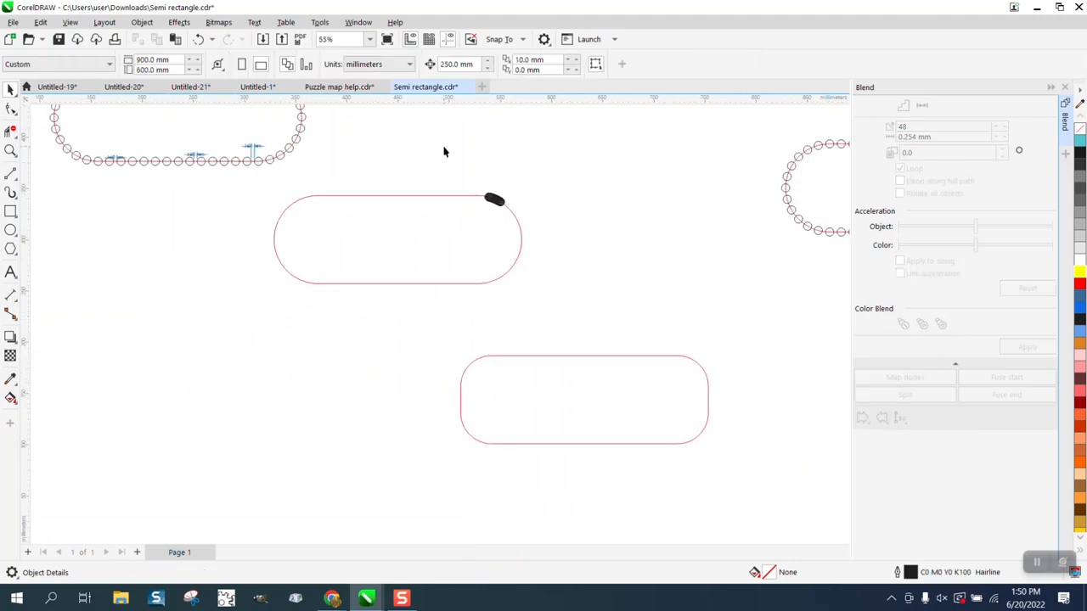
{"action": "scroll", "coordinate": [464, 172], "scroll_direction": "down", "scroll_amount": 1}
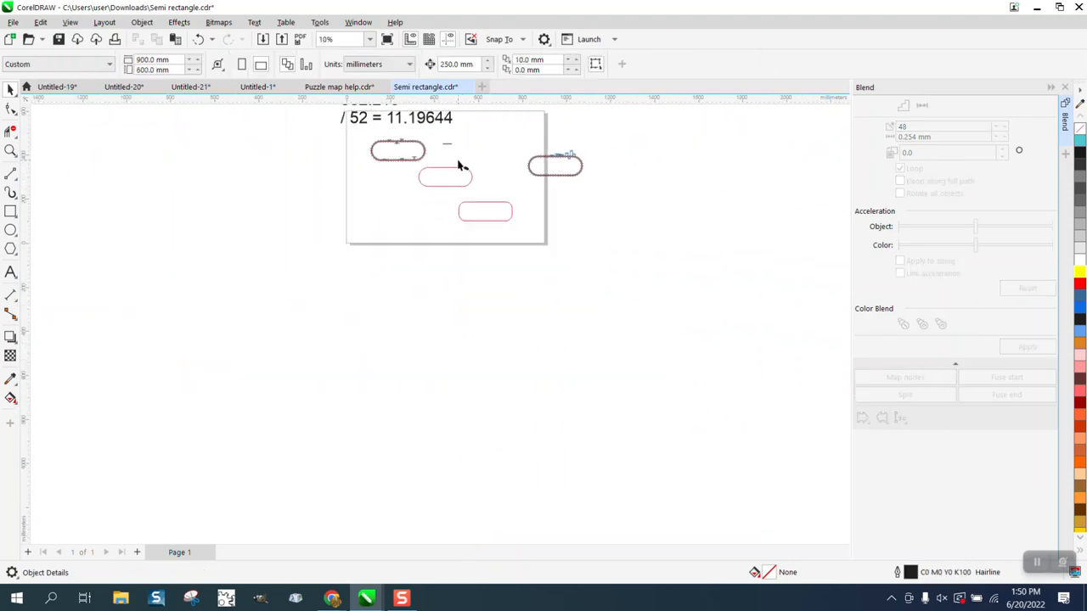
{"action": "left_click", "coordinate": [469, 174]}
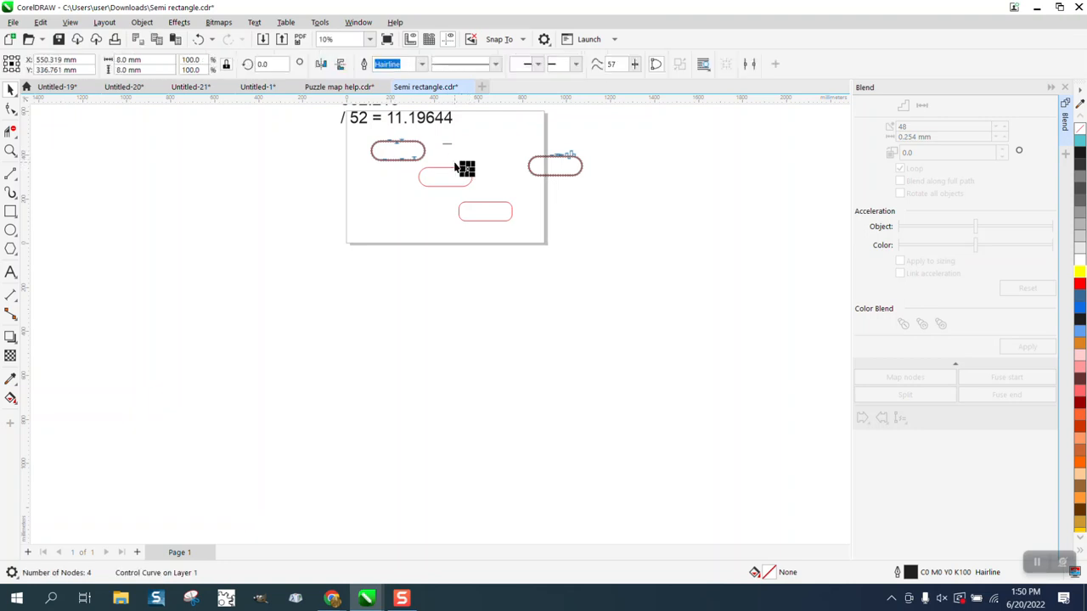
{"action": "left_click", "coordinate": [470, 176]}
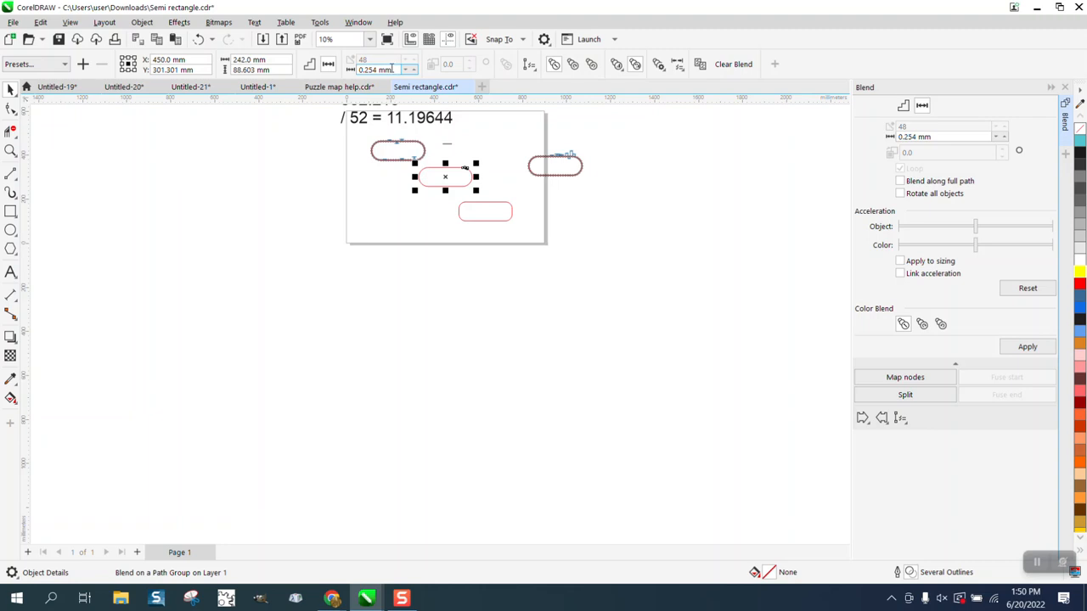
{"action": "left_click_drag", "start_coordinate": [393, 68], "coordinate": [356, 70]}
{"action": "type", "text": "11"}
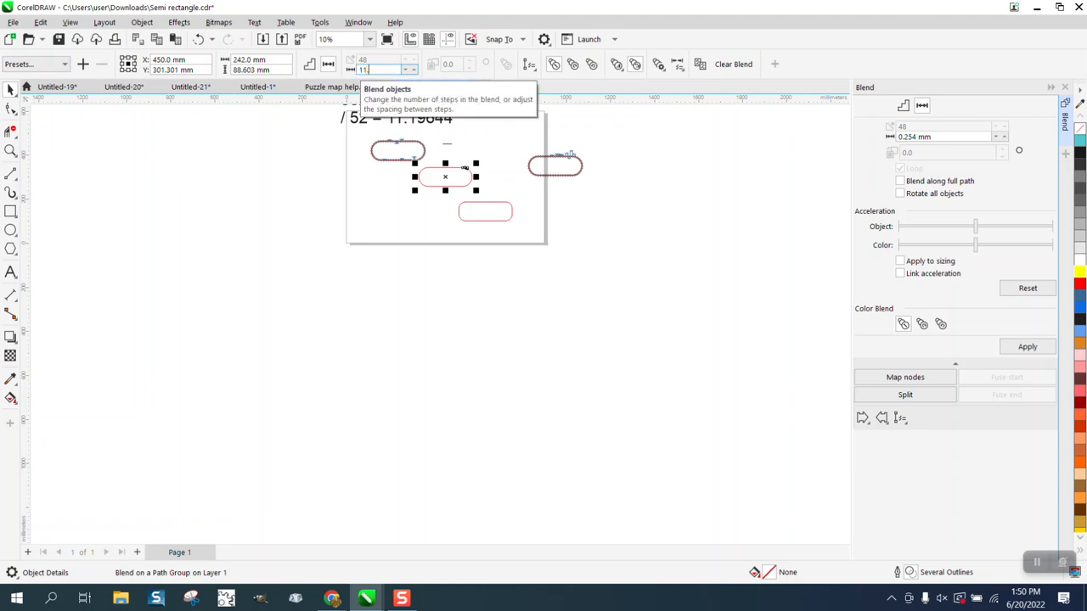
{"action": "type", "text": ".19644"}
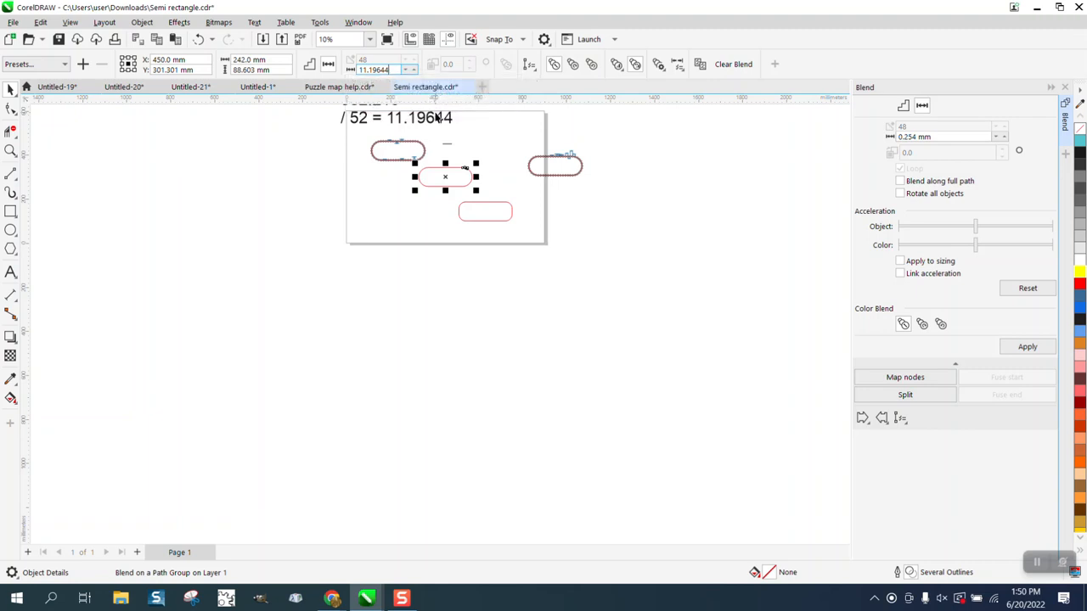
{"action": "left_click", "coordinate": [1014, 348]}
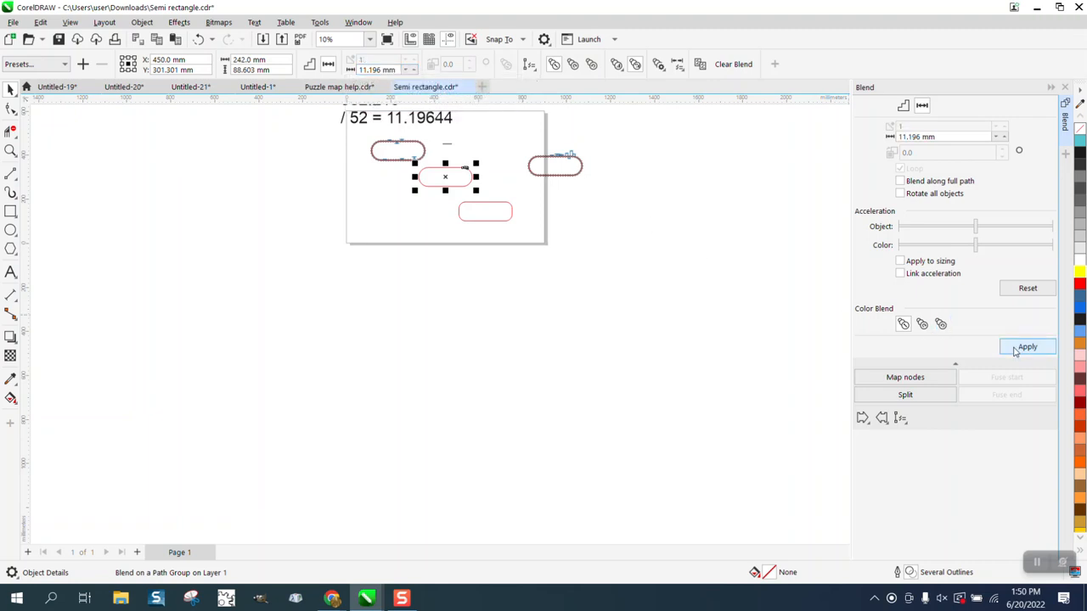
Step: Apply the Blend along full path option to the circle blend on the rounded-end outline
{"action": "left_click", "coordinate": [14, 151]}
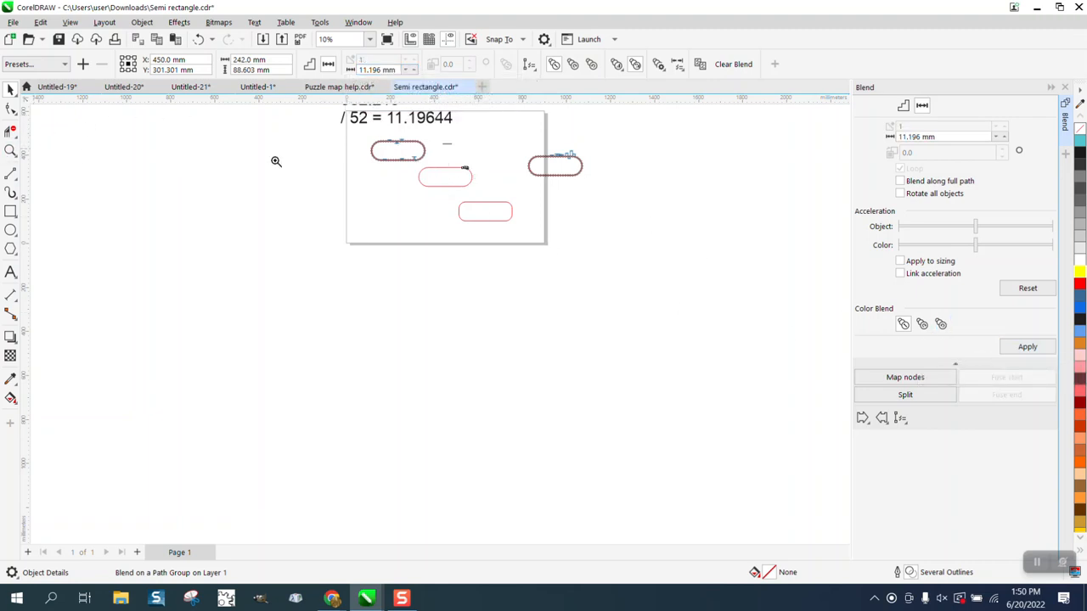
{"action": "left_click_drag", "start_coordinate": [392, 139], "coordinate": [533, 222]}
{"action": "left_click", "coordinate": [11, 89]}
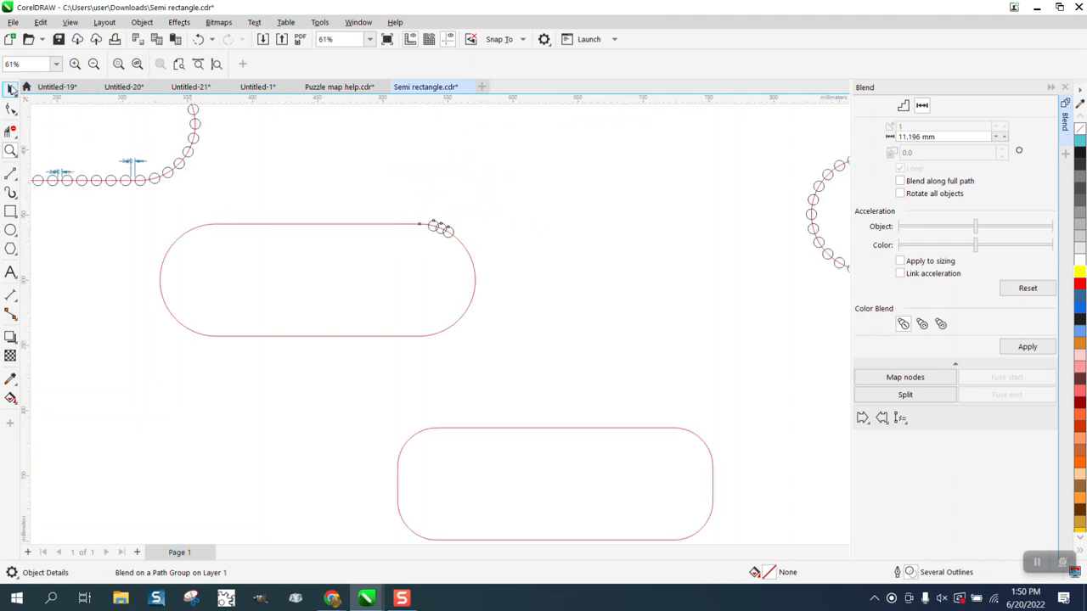
{"action": "left_click", "coordinate": [466, 248]}
{"action": "left_click", "coordinate": [422, 213]}
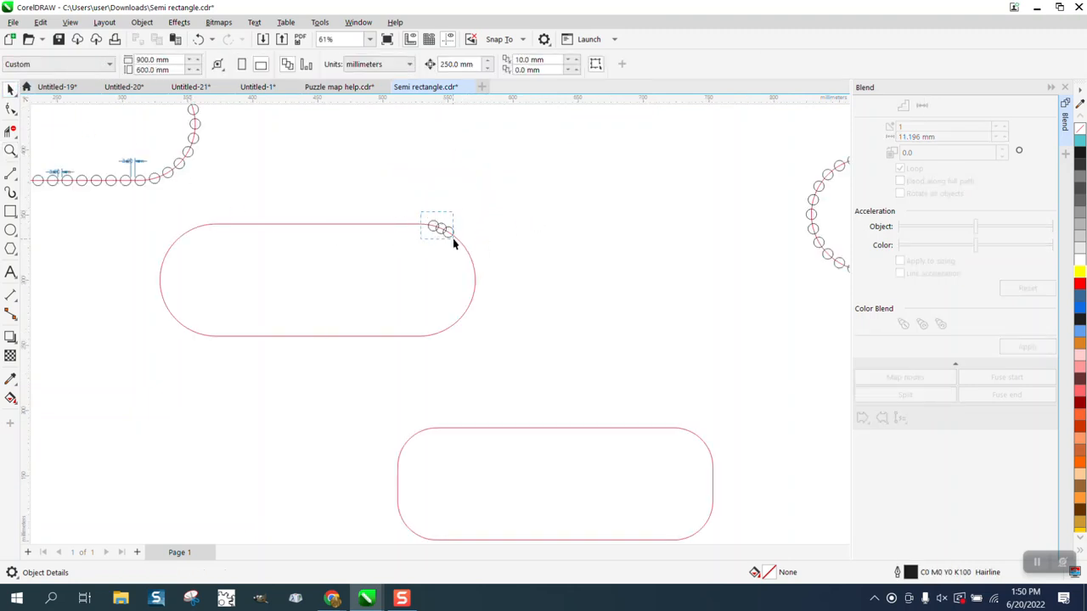
{"action": "left_click_drag", "start_coordinate": [453, 243], "coordinate": [438, 225]}
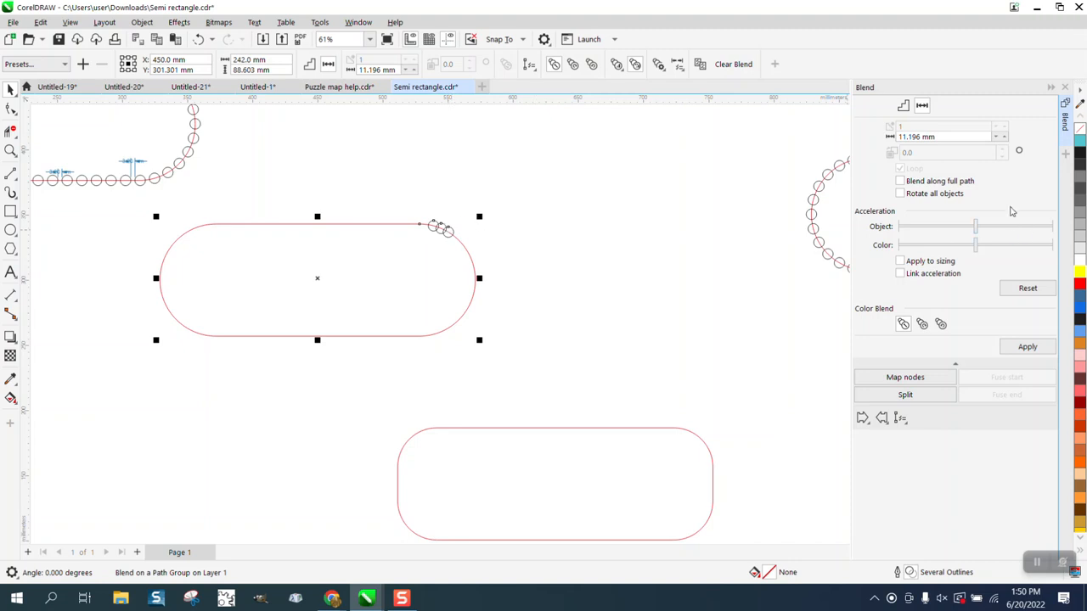
{"action": "left_click", "coordinate": [1019, 348]}
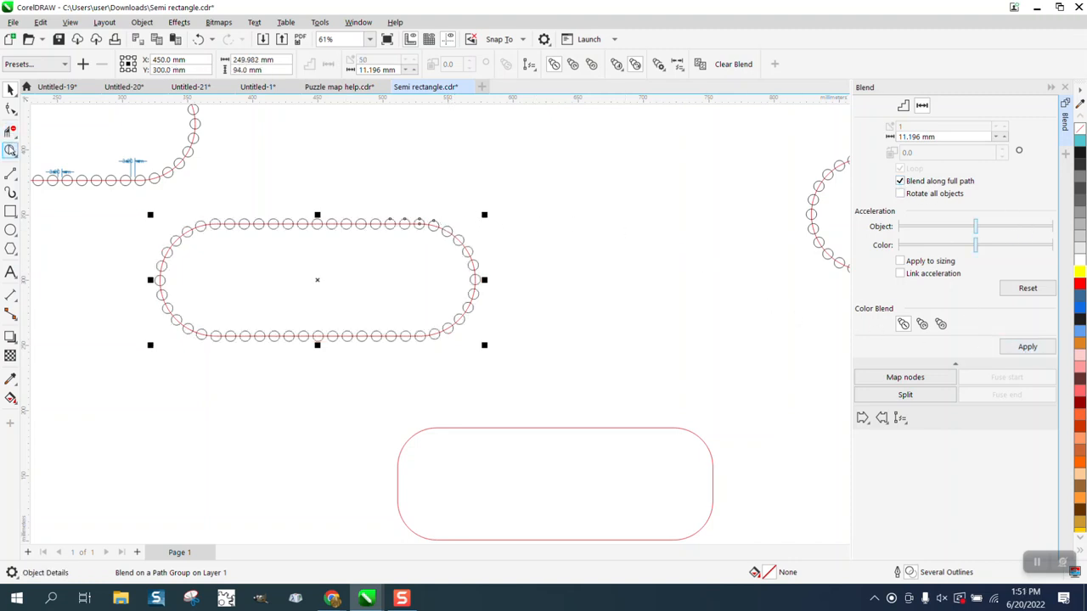
Step: Dimension three neighbouring gaps between circles near the middle of the outline's upper straight side
{"action": "left_click", "coordinate": [11, 151]}
{"action": "left_click_drag", "start_coordinate": [262, 199], "coordinate": [477, 282]}
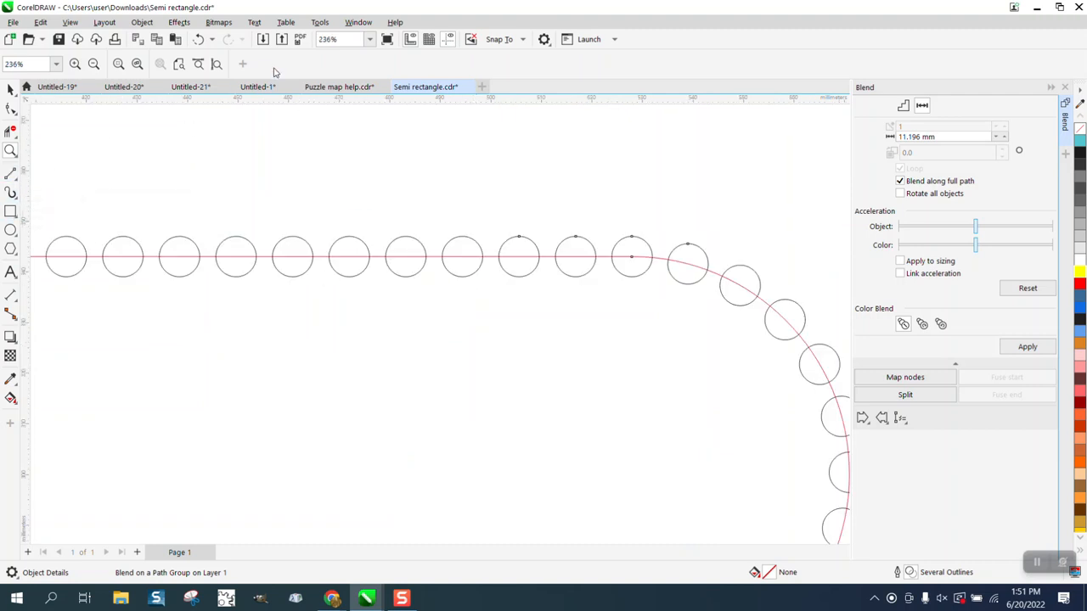
{"action": "left_click", "coordinate": [17, 303]}
{"action": "left_click", "coordinate": [51, 295]}
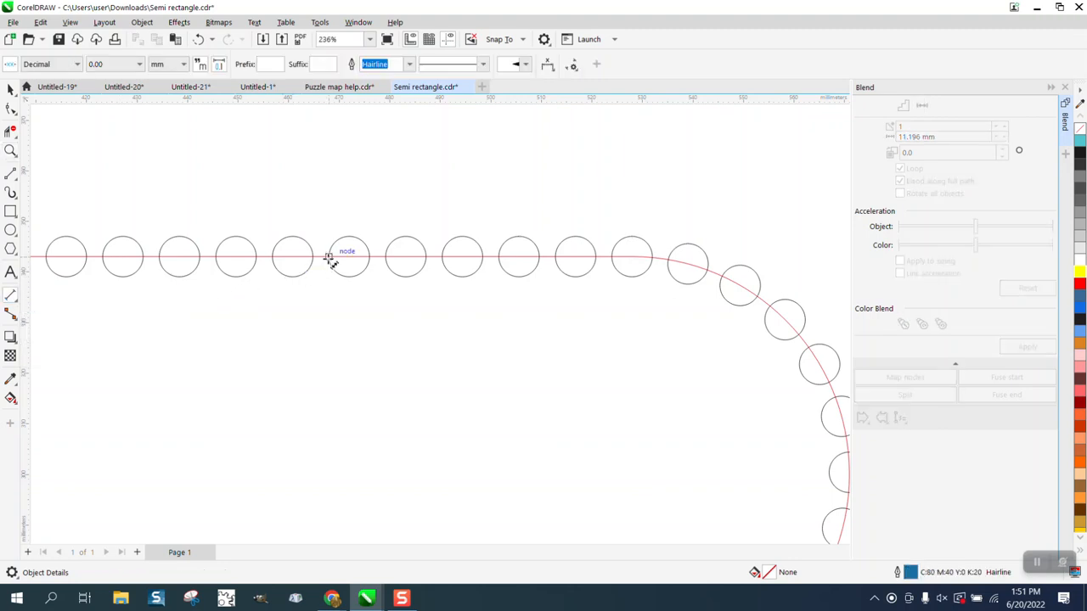
{"action": "left_click", "coordinate": [330, 256]}
{"action": "left_click", "coordinate": [313, 257]}
{"action": "left_click", "coordinate": [316, 212]}
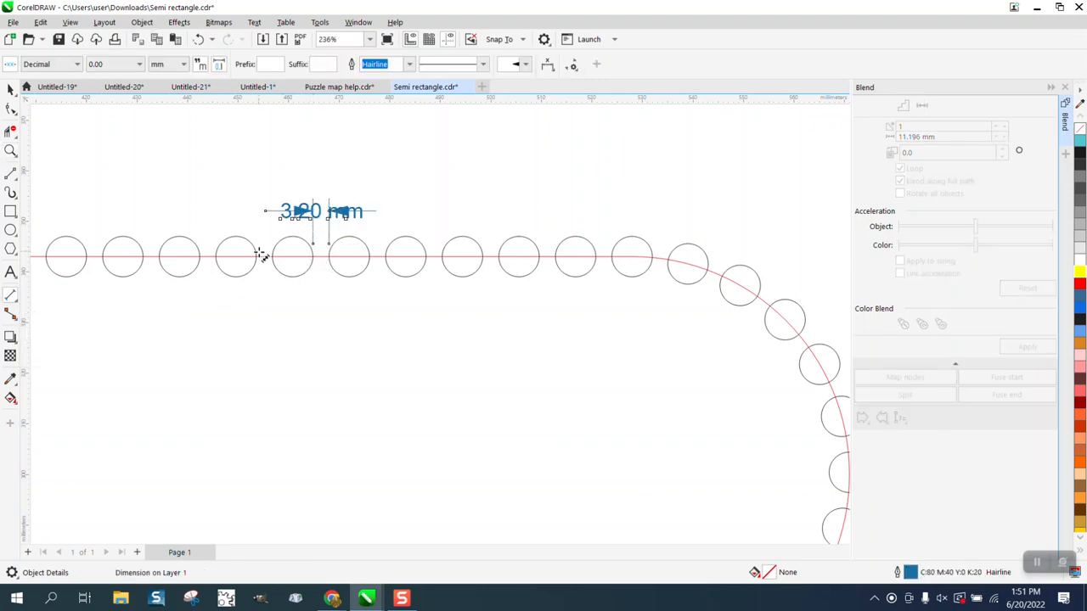
{"action": "left_click", "coordinate": [272, 256]}
{"action": "left_click", "coordinate": [256, 257]}
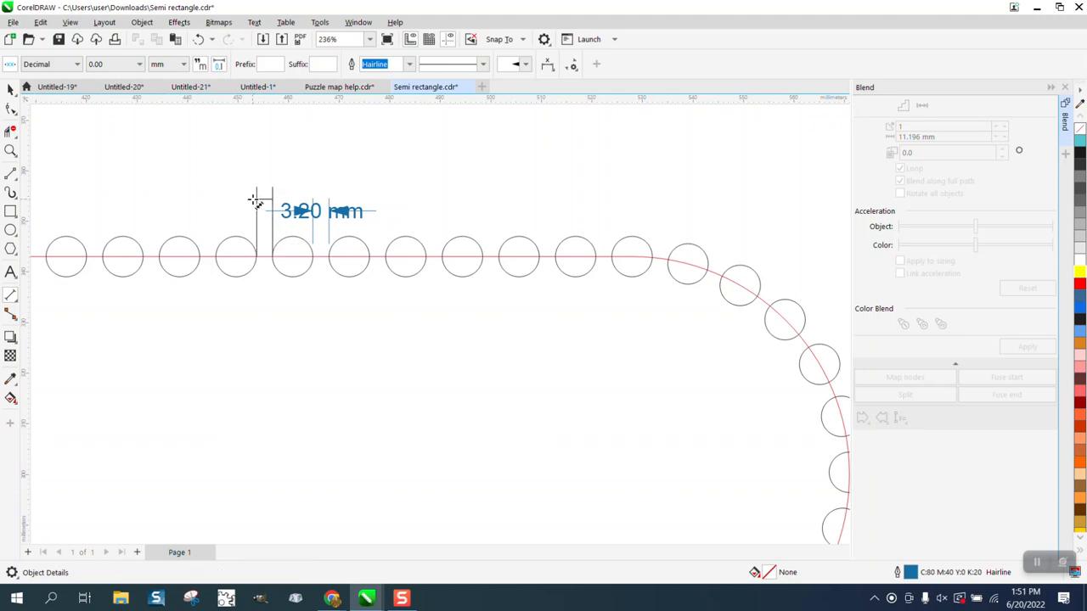
{"action": "left_click", "coordinate": [254, 199]}
{"action": "left_click", "coordinate": [216, 256]}
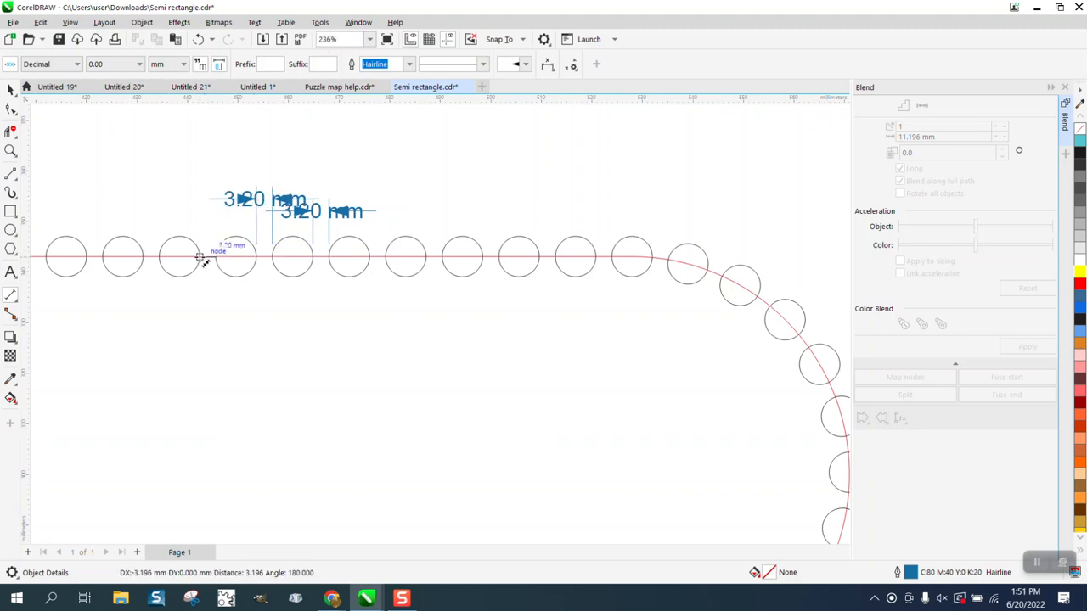
{"action": "left_click", "coordinate": [200, 257]}
{"action": "left_click", "coordinate": [199, 213]}
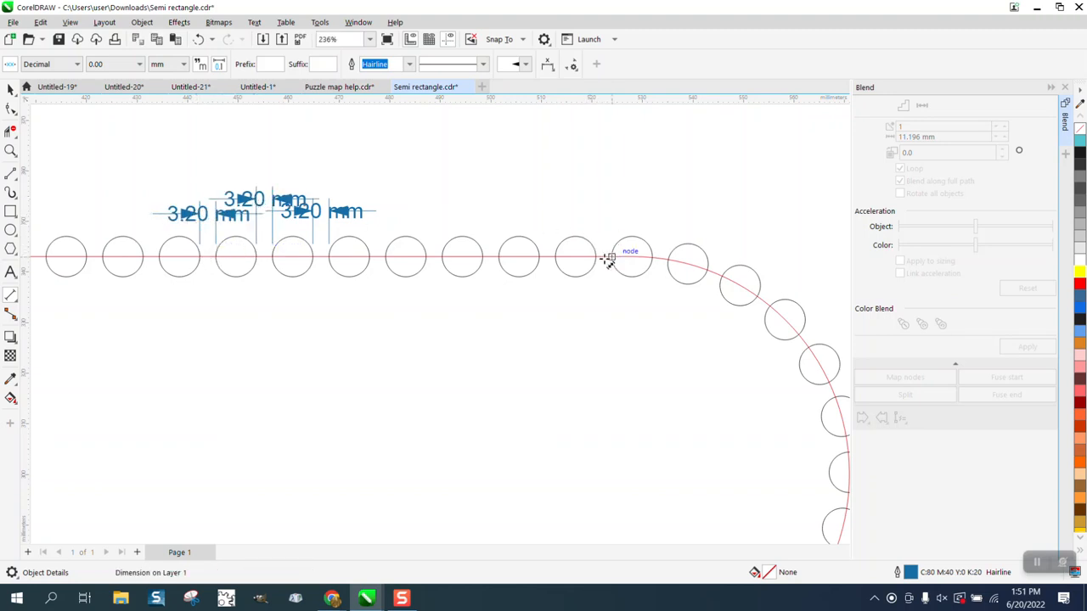
{"action": "left_click", "coordinate": [612, 256]}
{"action": "left_click", "coordinate": [595, 257]}
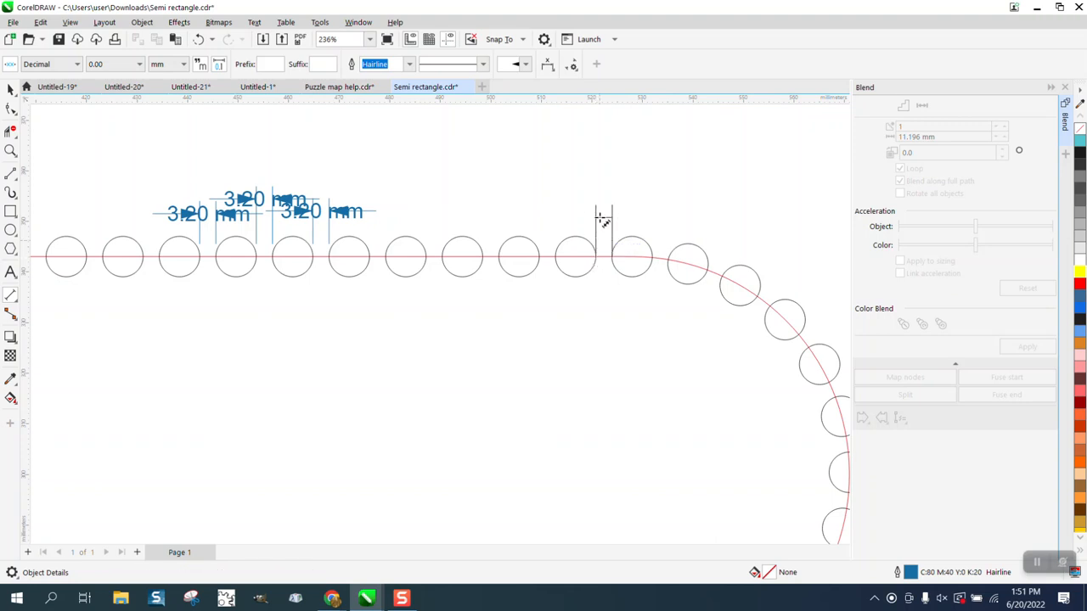
{"action": "left_click", "coordinate": [600, 214]}
{"action": "key", "text": "Delete"}
Step: Dimension three neighbouring gaps between circles at the right end of the outline's upper straight side
{"action": "left_click", "coordinate": [612, 256]}
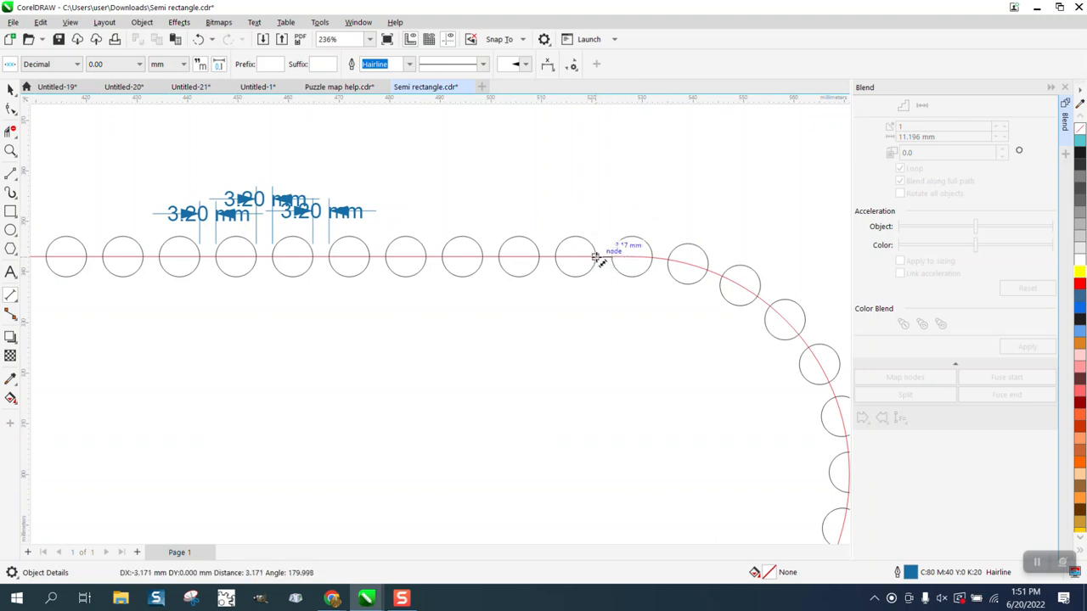
{"action": "left_click", "coordinate": [595, 257]}
{"action": "left_click", "coordinate": [601, 218]}
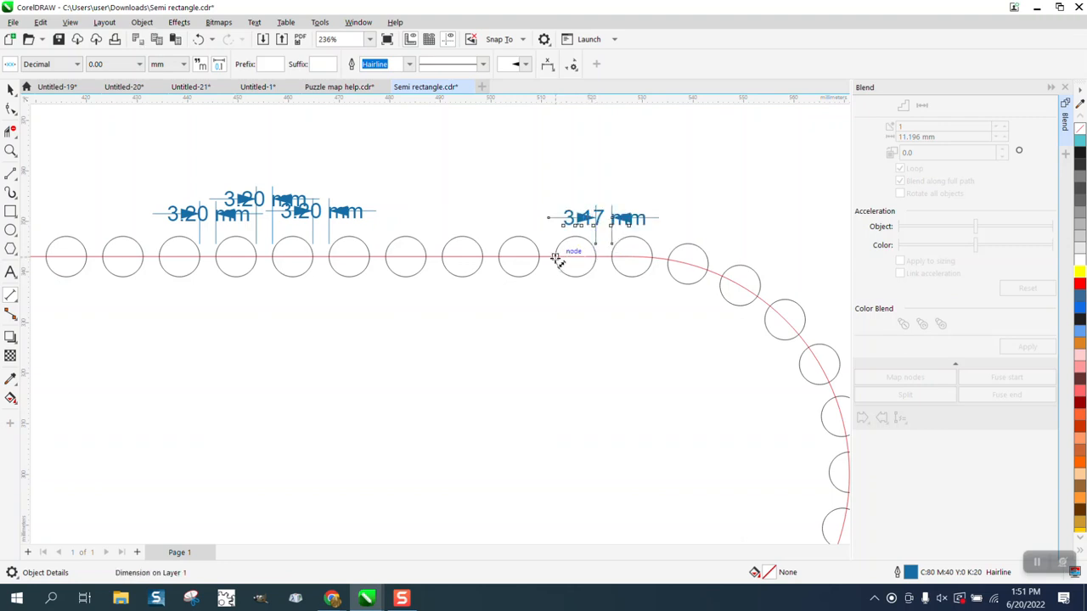
{"action": "left_click", "coordinate": [554, 256]}
{"action": "left_click", "coordinate": [538, 257]}
{"action": "left_click", "coordinate": [527, 191]}
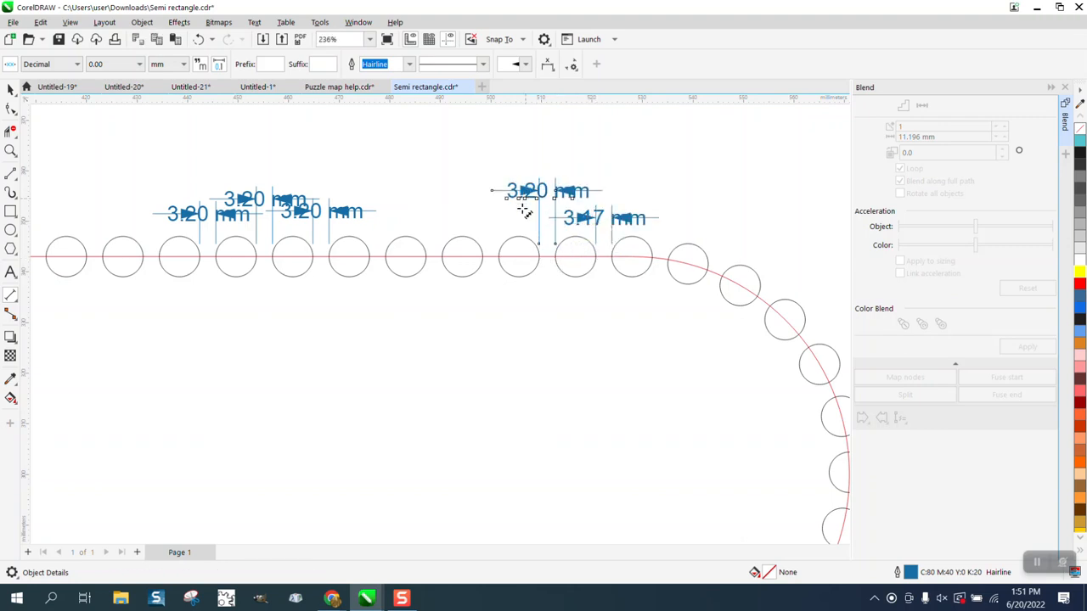
{"action": "left_click", "coordinate": [499, 257]}
{"action": "left_click", "coordinate": [482, 257]}
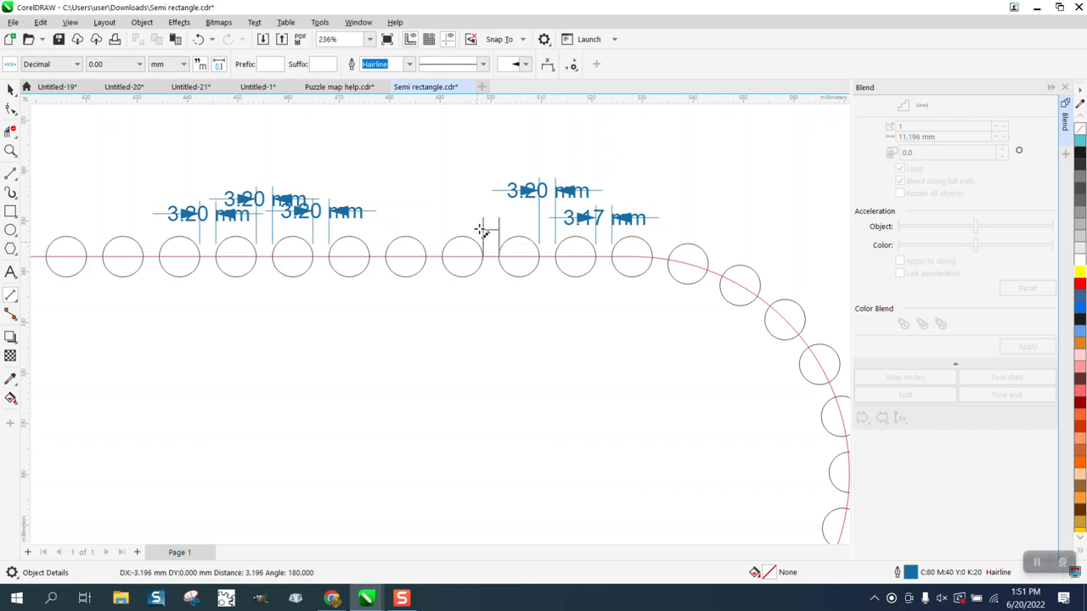
{"action": "left_click", "coordinate": [482, 222]}
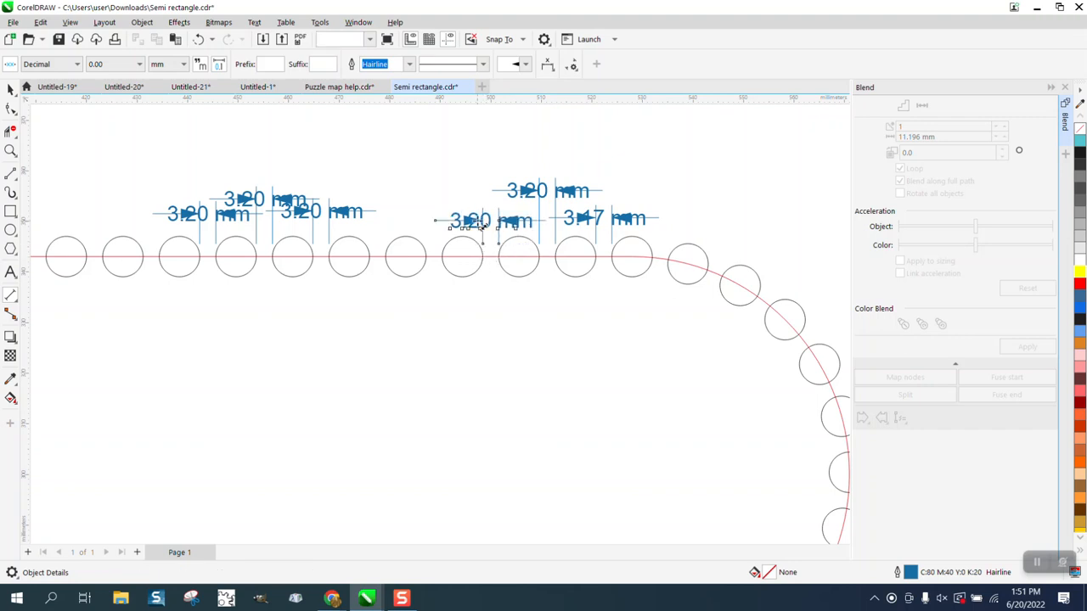
Step: Dimension the first two gaps between circles where the outline's upper side enters the right-hand curve
{"action": "left_click", "coordinate": [670, 263]}
{"action": "left_click", "coordinate": [653, 258]}
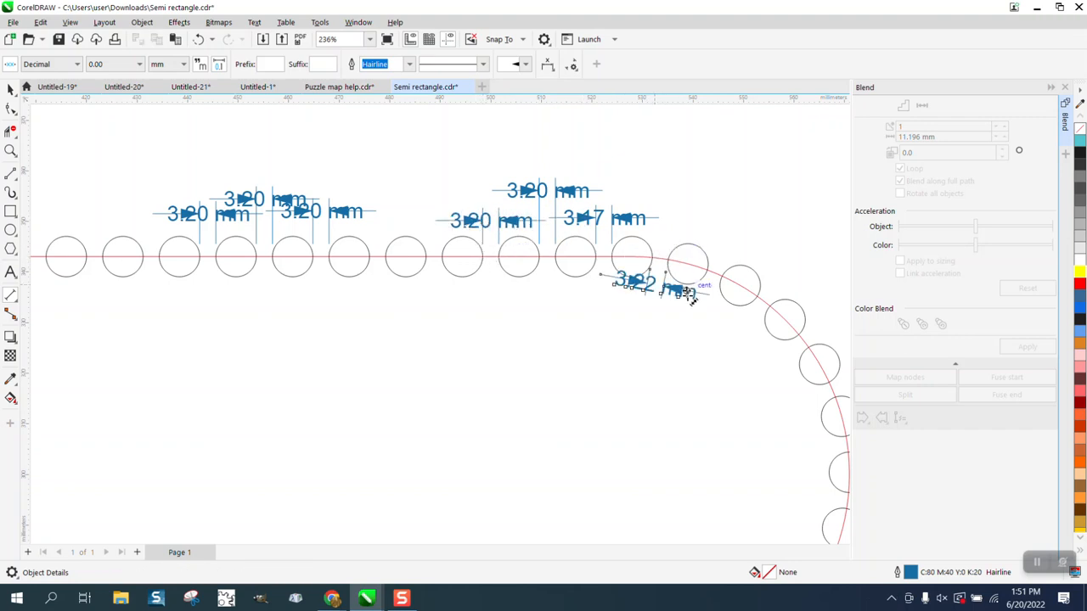
{"action": "left_click", "coordinate": [688, 292]}
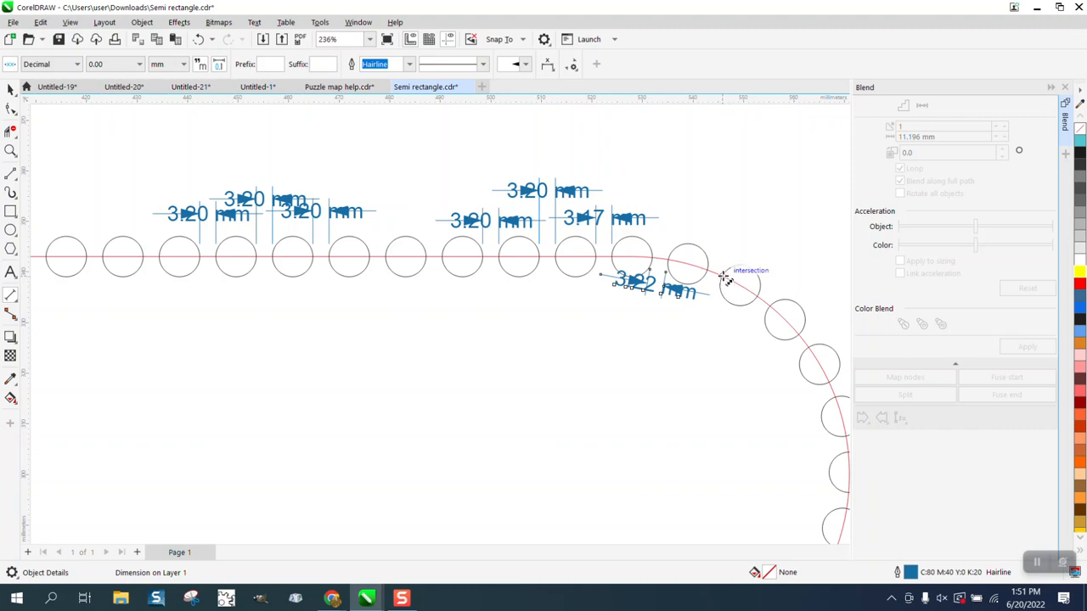
{"action": "left_click_drag", "start_coordinate": [722, 276], "coordinate": [707, 270]}
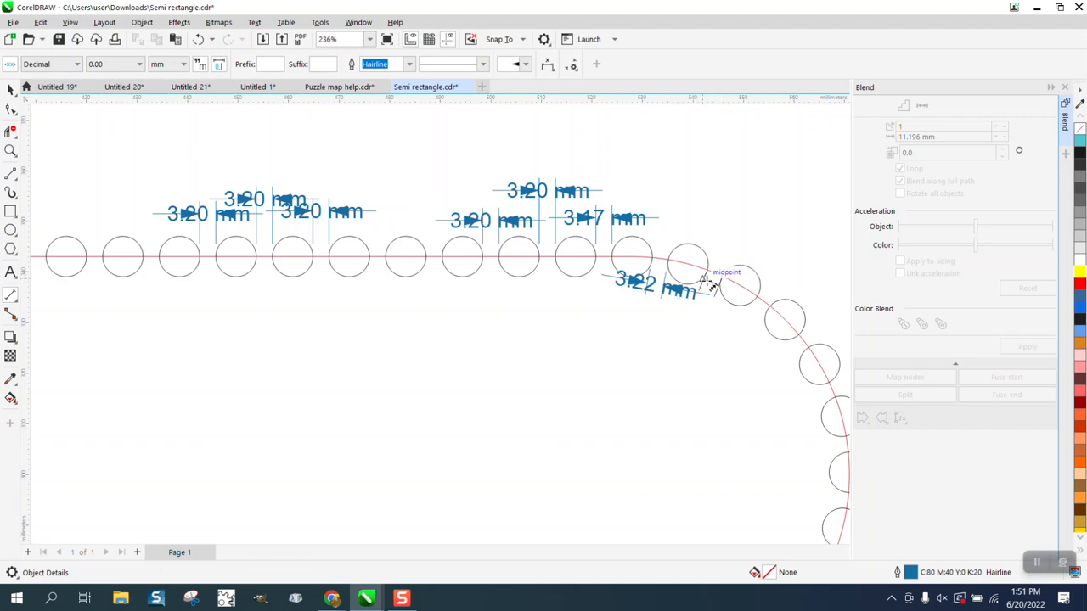
{"action": "left_click", "coordinate": [706, 281]}
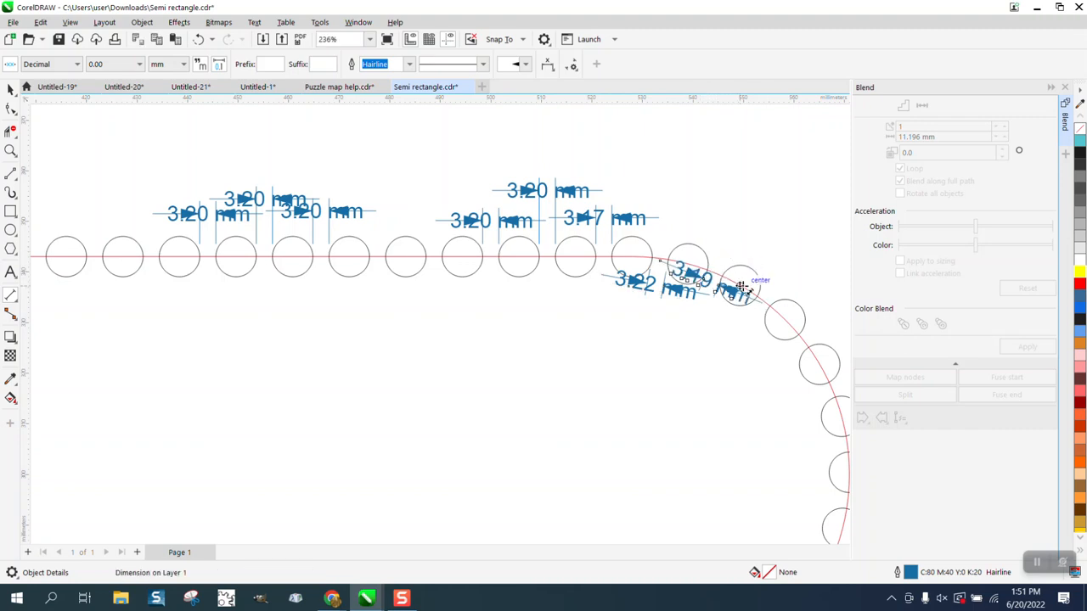
Step: Delete the three gap dimensions near the middle of the outline's upper straight side
{"action": "scroll", "coordinate": [713, 282], "scroll_direction": "down", "scroll_amount": 3}
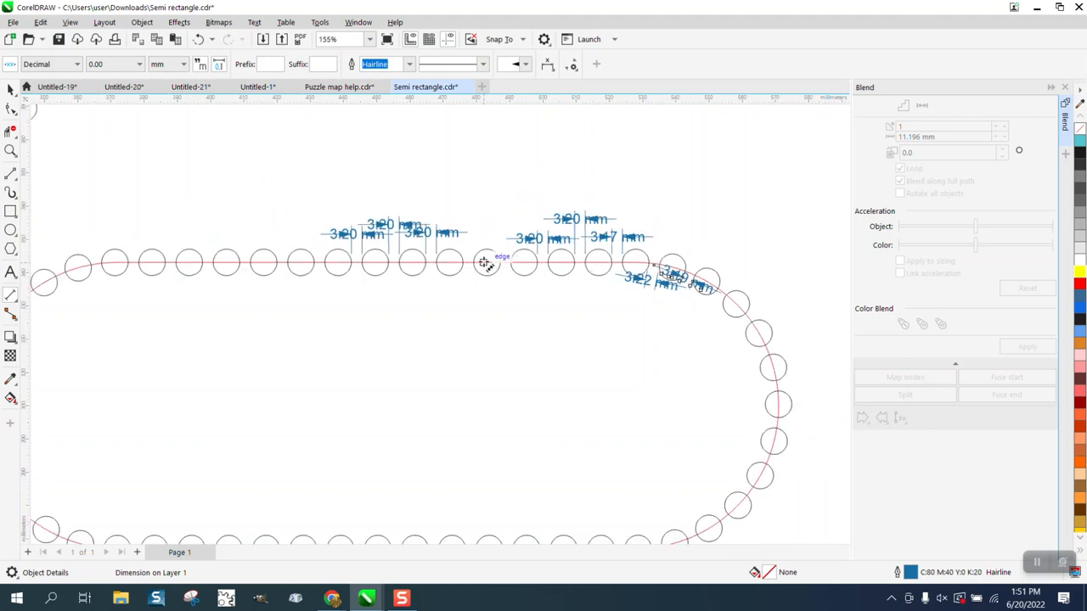
{"action": "scroll", "coordinate": [485, 263], "scroll_direction": "down", "scroll_amount": 3}
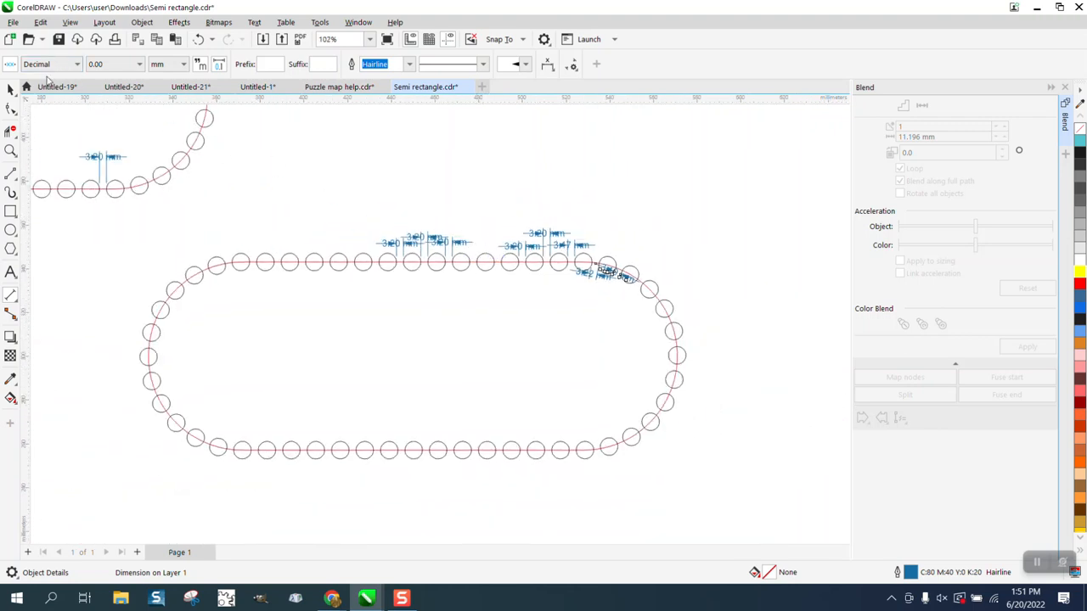
{"action": "left_click", "coordinate": [10, 89]}
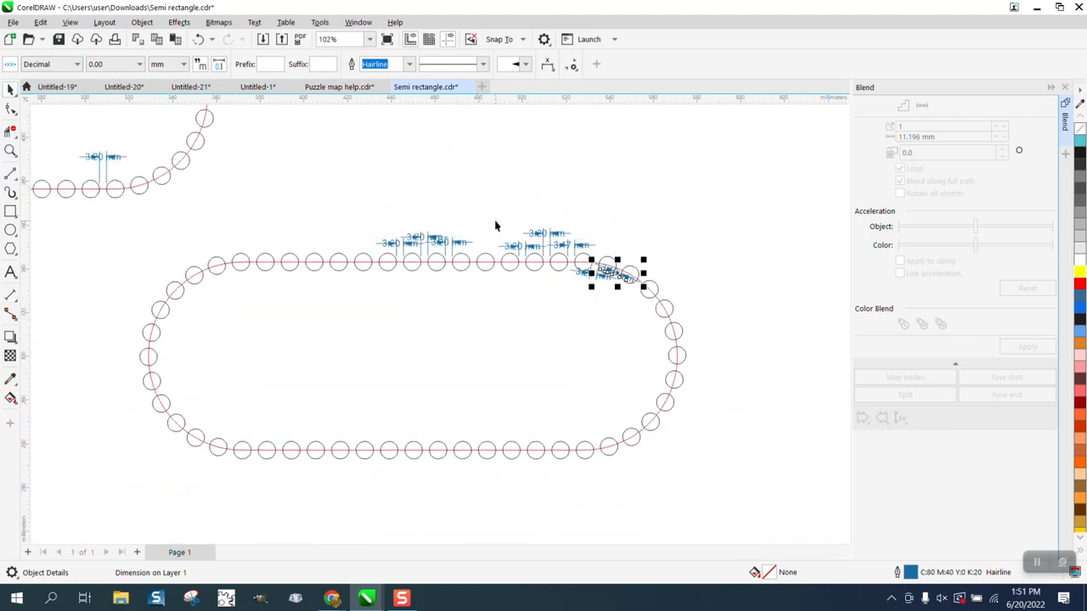
{"action": "left_click", "coordinate": [452, 244]}
{"action": "key", "text": "Delete"}
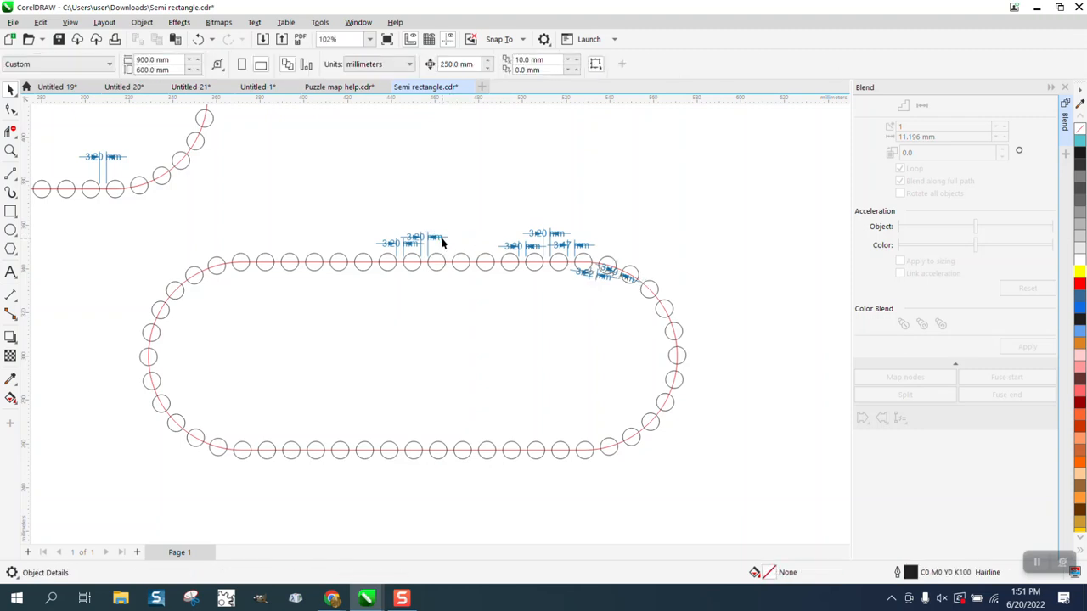
{"action": "left_click", "coordinate": [440, 242]}
{"action": "key", "text": "Delete"}
{"action": "left_click", "coordinate": [411, 245]}
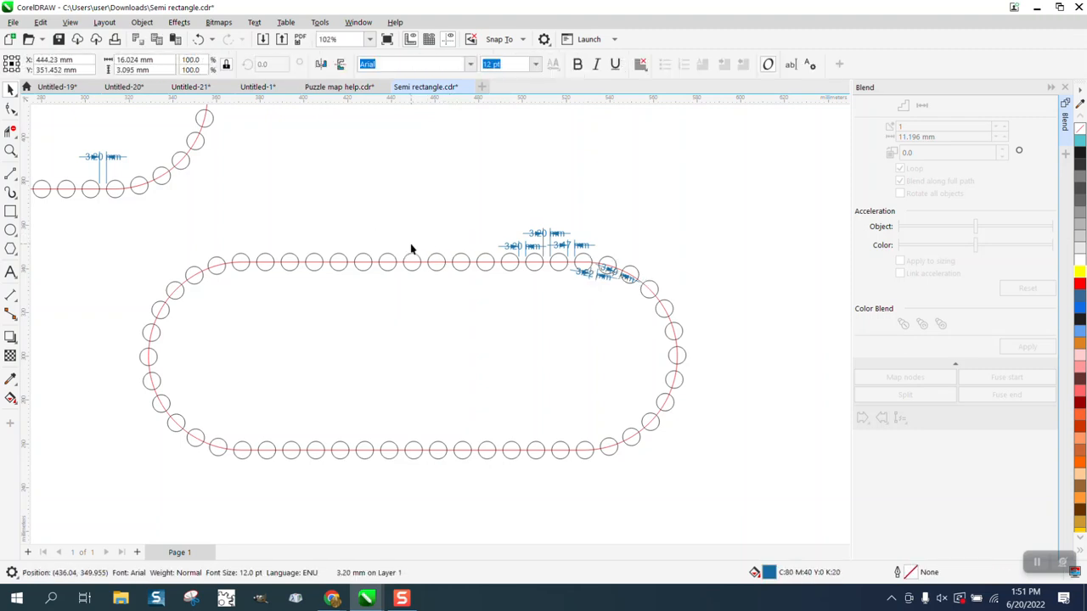
Step: Delete the three gap dimensions at the right end of the lower outline's upper straight side
{"action": "key", "text": "Delete"}
{"action": "left_click", "coordinate": [535, 234]}
{"action": "key", "text": "Delete"}
{"action": "left_click", "coordinate": [559, 247]}
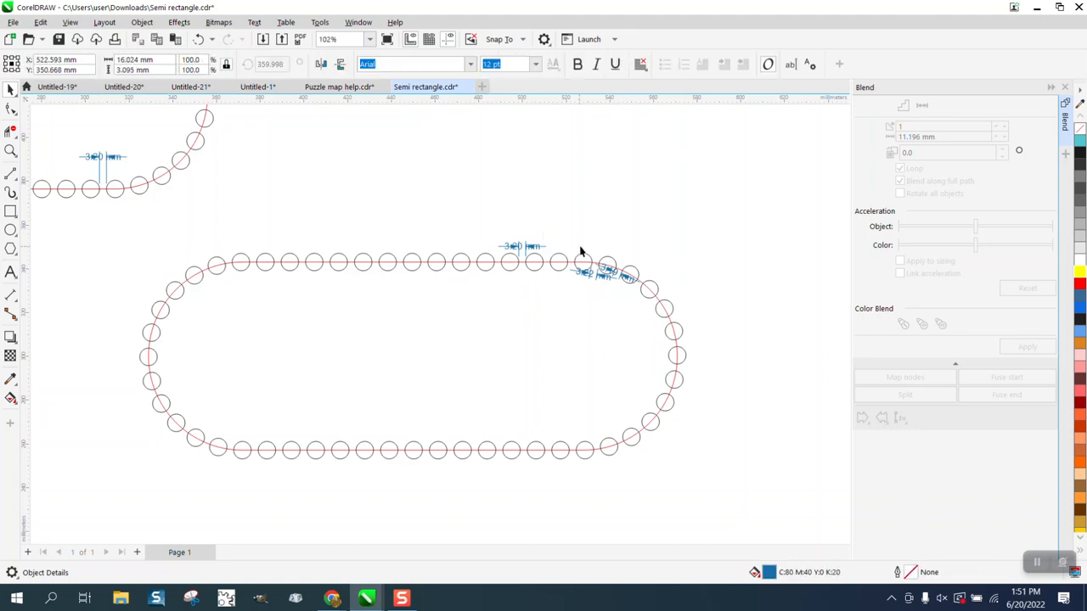
{"action": "key", "text": "Delete"}
{"action": "left_click", "coordinate": [528, 247]}
{"action": "key", "text": "Delete"}
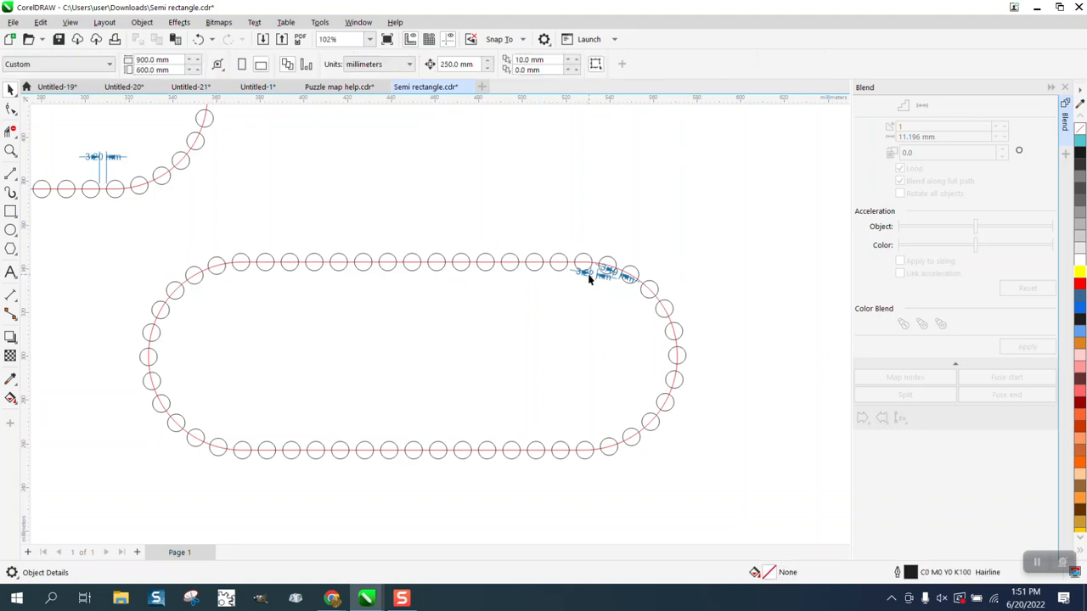
Step: Delete the remaining gap dimensions where the outline's upper side enters the right-hand curve
{"action": "left_click", "coordinate": [588, 278]}
{"action": "key", "text": "Delete"}
{"action": "left_click", "coordinate": [606, 278]}
{"action": "left_click", "coordinate": [607, 275]}
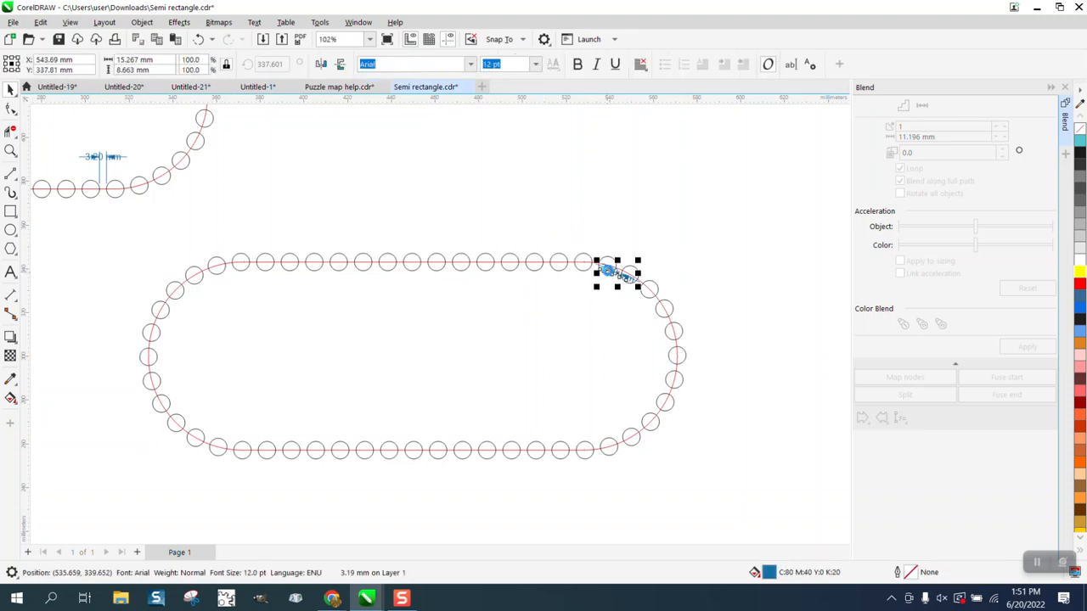
{"action": "key", "text": "Delete"}
Step: On the upper-left outline, dimension one gap at the right end of the upper straight side and one in the right-hand curve
{"action": "scroll", "coordinate": [614, 279], "scroll_direction": "down", "scroll_amount": 4}
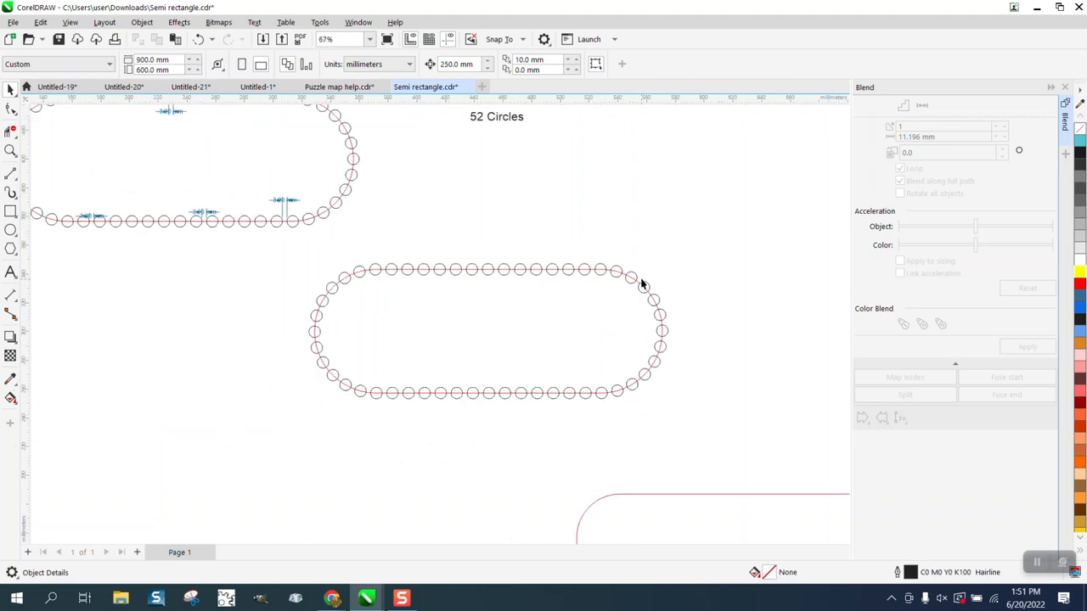
{"action": "left_click", "coordinate": [10, 150]}
{"action": "left_click_drag", "start_coordinate": [331, 158], "coordinate": [497, 284]}
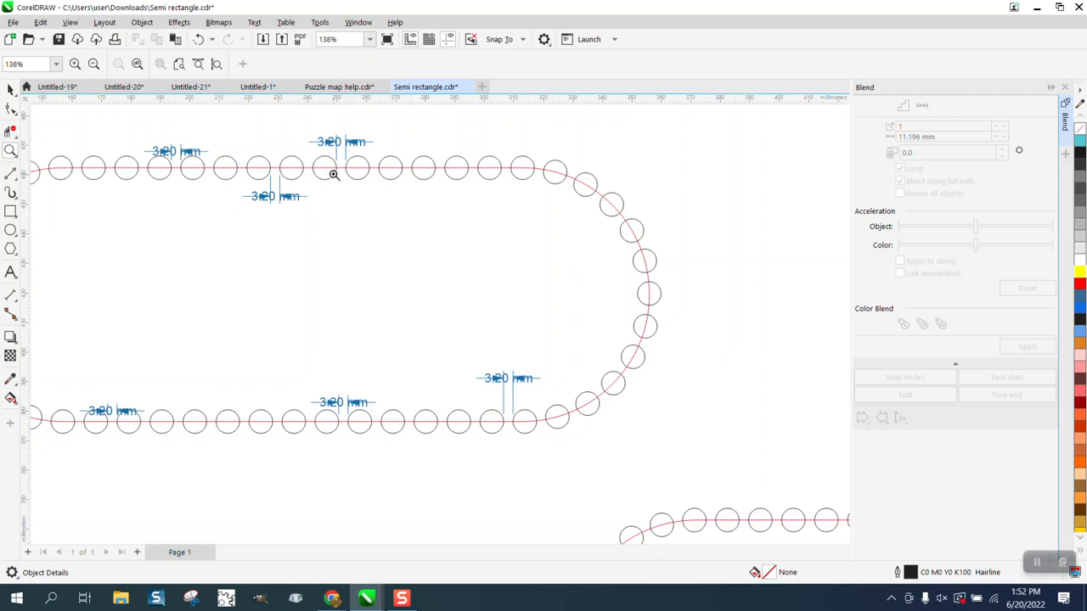
{"action": "left_click", "coordinate": [14, 299]}
{"action": "left_click", "coordinate": [56, 295]}
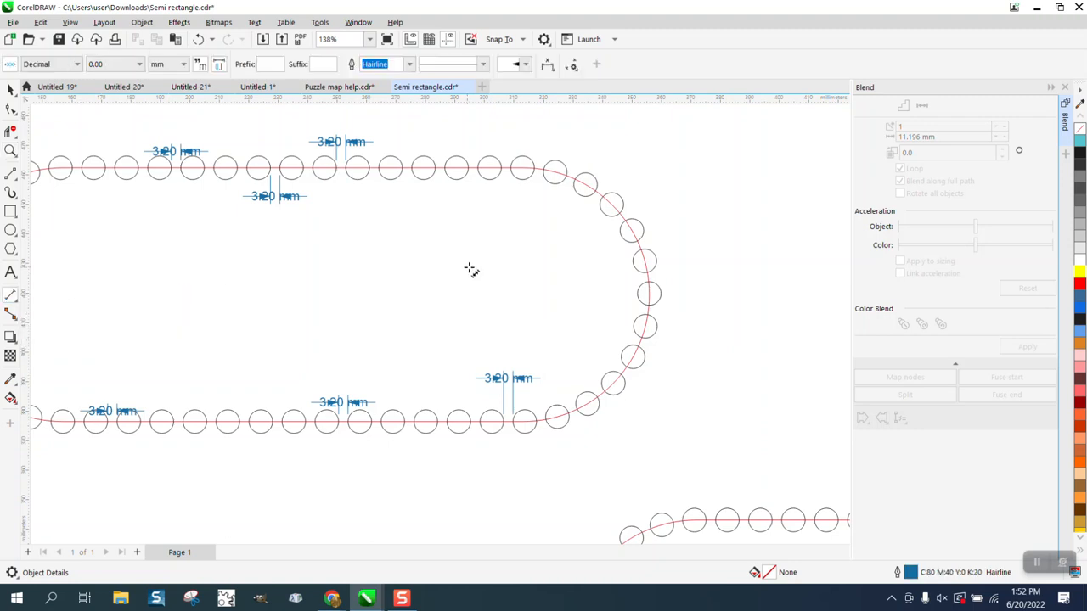
{"action": "left_click_drag", "start_coordinate": [512, 168], "coordinate": [501, 168]}
{"action": "left_click", "coordinate": [501, 142]}
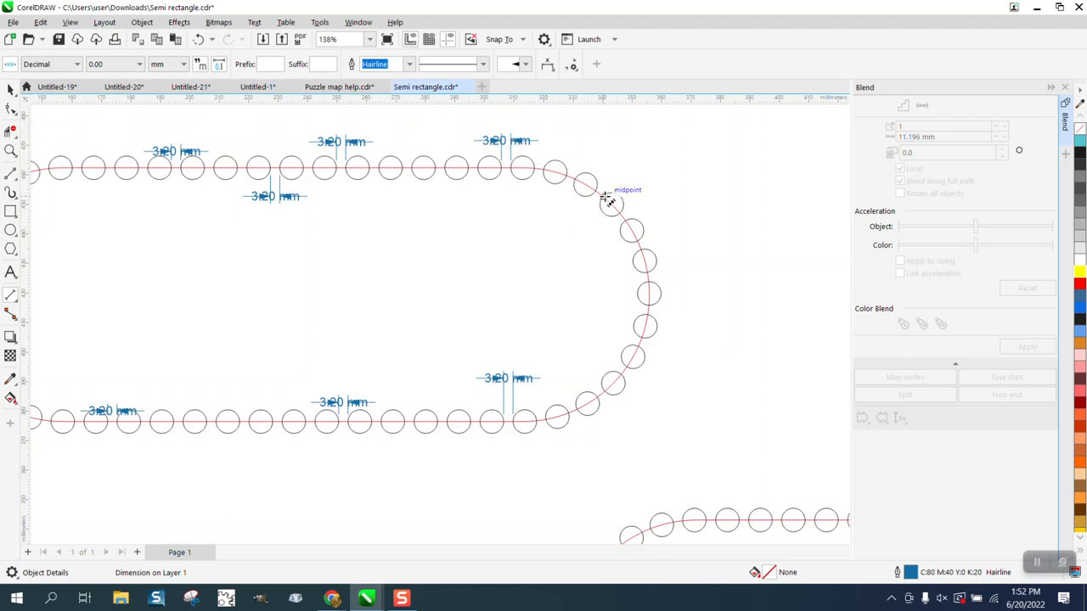
{"action": "left_click_drag", "start_coordinate": [607, 191], "coordinate": [599, 184]}
{"action": "left_click", "coordinate": [610, 166]}
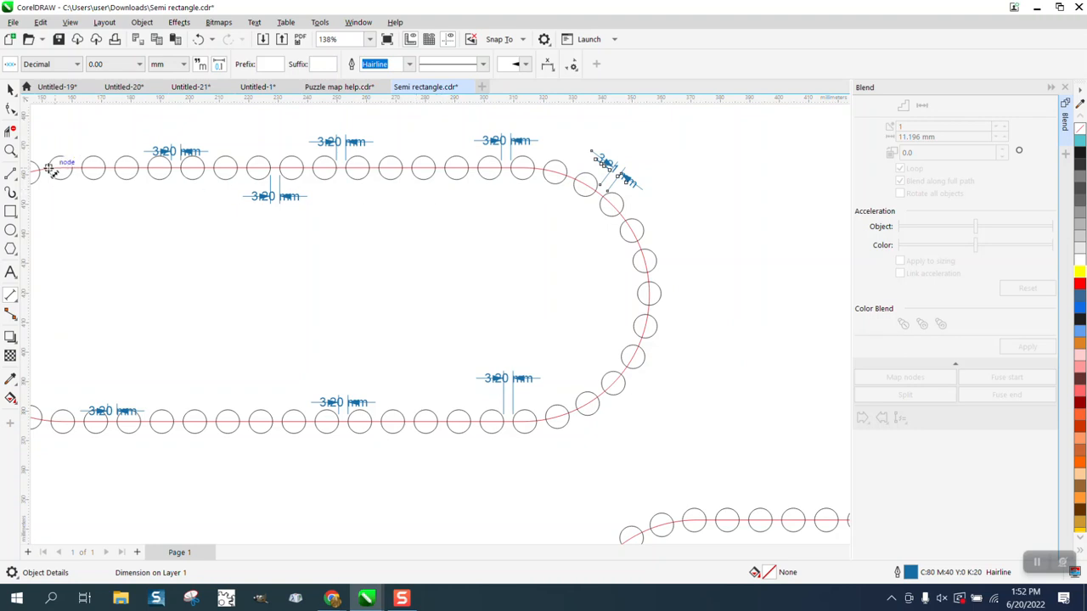
{"action": "left_click", "coordinate": [10, 150]}
{"action": "left_click_drag", "start_coordinate": [558, 163], "coordinate": [652, 244]}
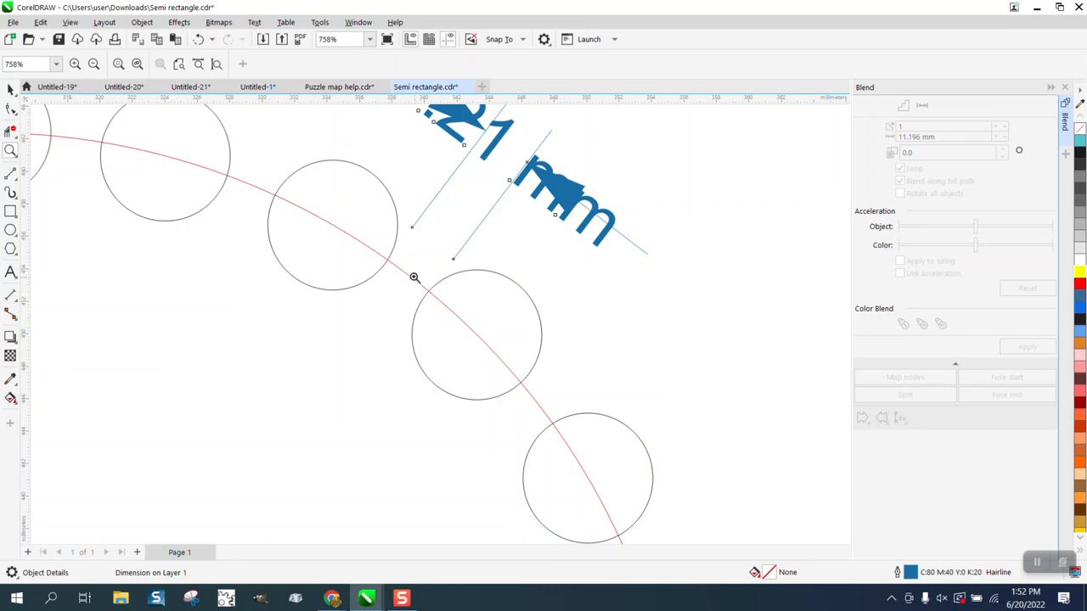
Step: Break apart the blend of circles on the outline below the "52 Circles" label
{"action": "scroll", "coordinate": [388, 236], "scroll_direction": "down", "scroll_amount": 2}
{"action": "scroll", "coordinate": [402, 222], "scroll_direction": "down", "scroll_amount": 6}
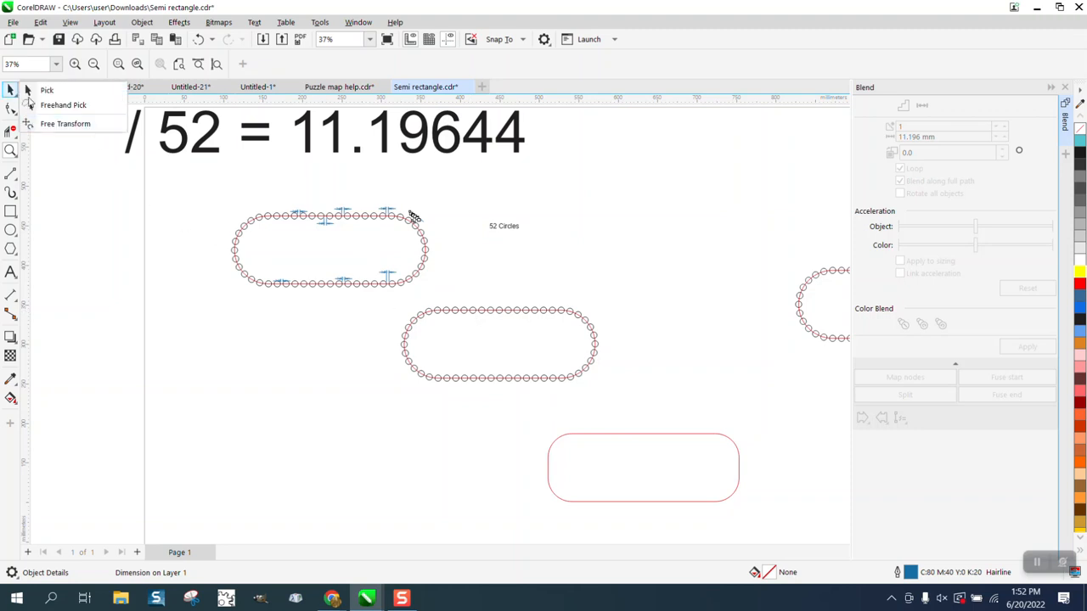
{"action": "left_click", "coordinate": [497, 310]}
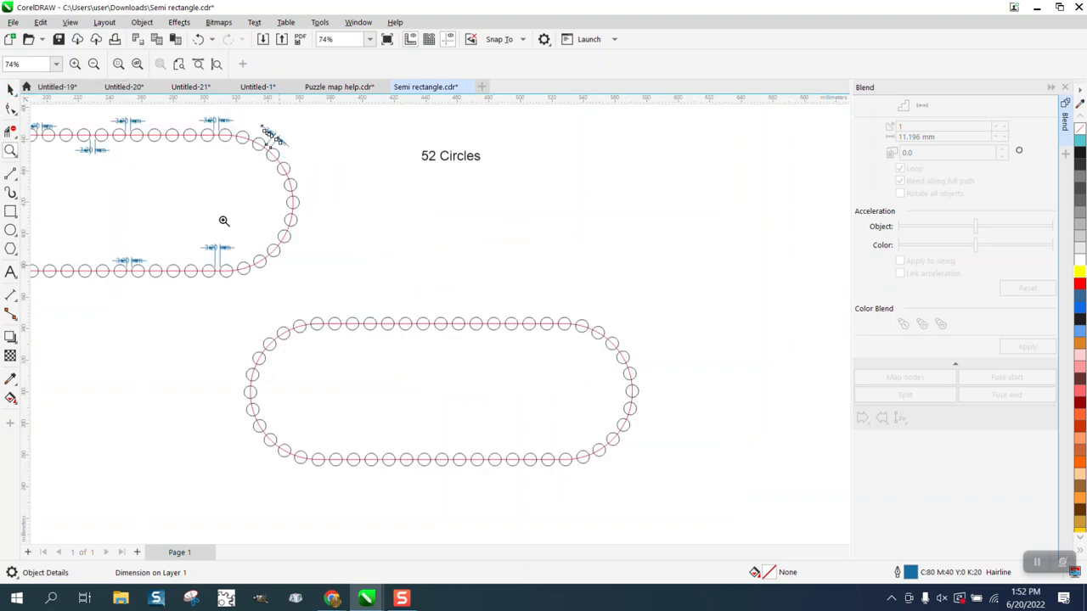
{"action": "left_click", "coordinate": [10, 88]}
{"action": "left_click", "coordinate": [271, 134]}
{"action": "left_click", "coordinate": [408, 323]}
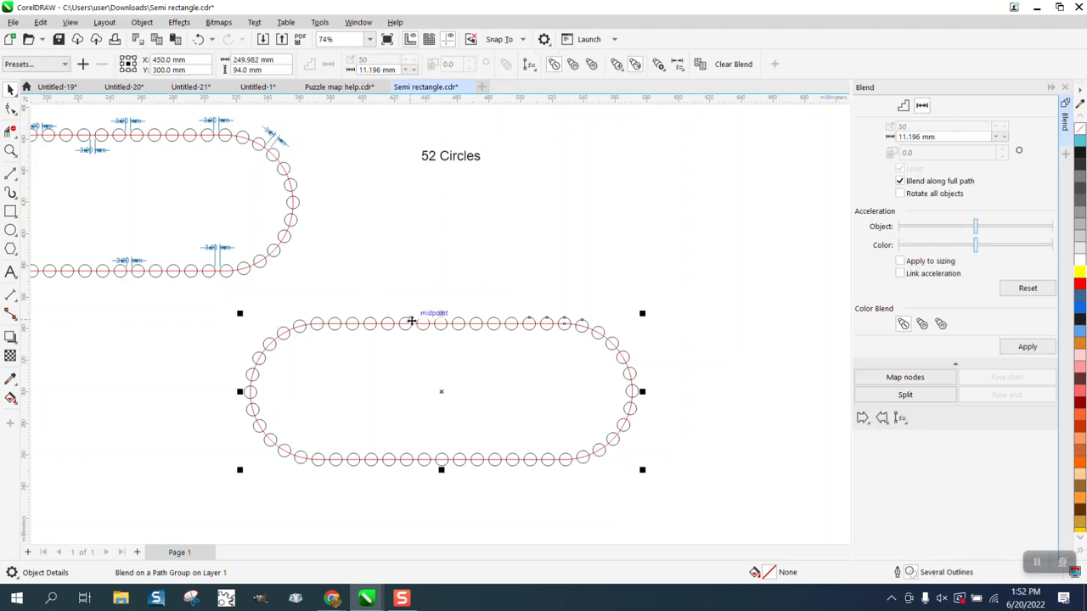
{"action": "left_click", "coordinate": [141, 23]}
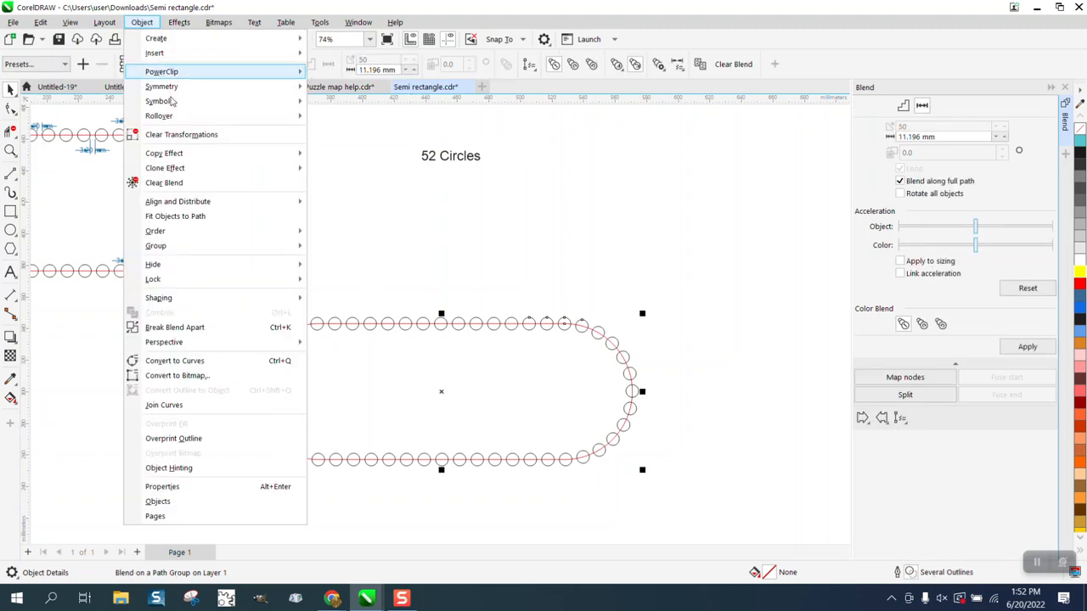
{"action": "left_click", "coordinate": [204, 327]}
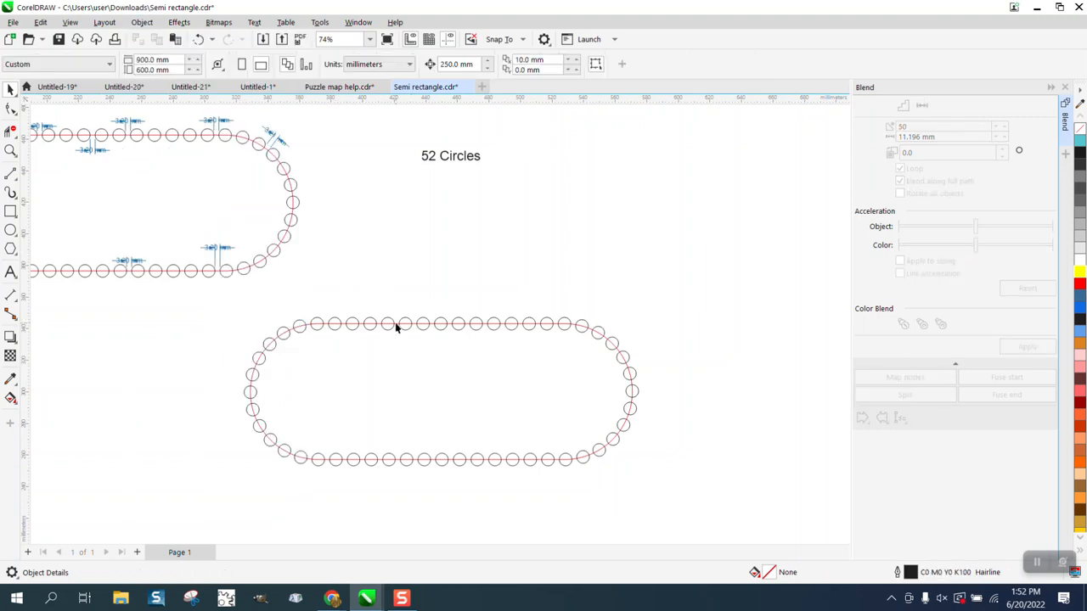
Step: Move the red outline up and away from its circles, and ungroup the 50 blended circles
{"action": "left_click_drag", "start_coordinate": [396, 327], "coordinate": [514, 244]}
{"action": "left_click_drag", "start_coordinate": [416, 326], "coordinate": [643, 144]}
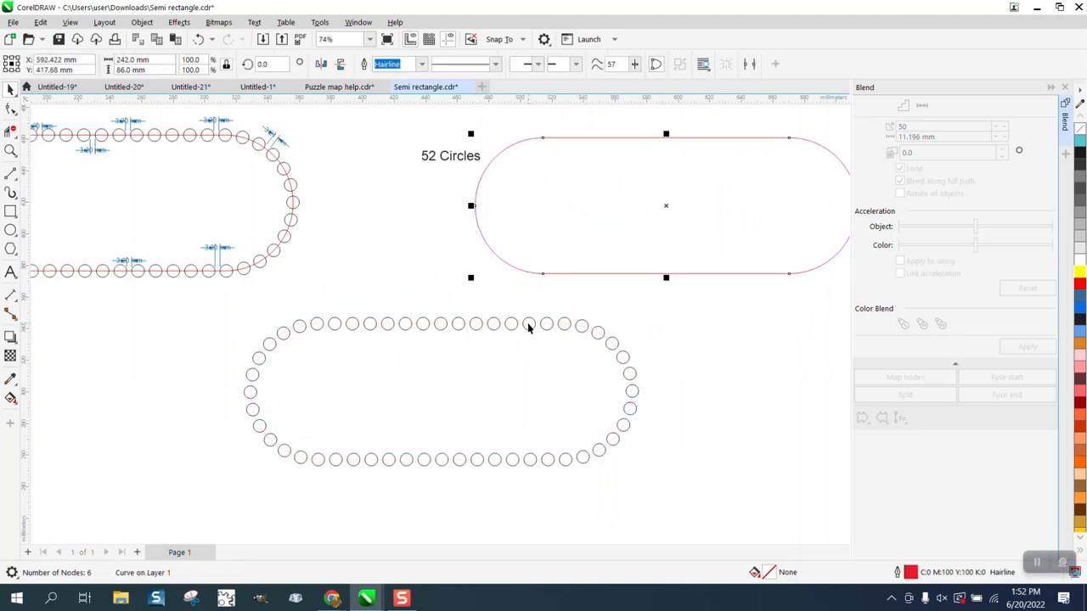
{"action": "left_click", "coordinate": [528, 322]}
{"action": "left_click", "coordinate": [142, 22]}
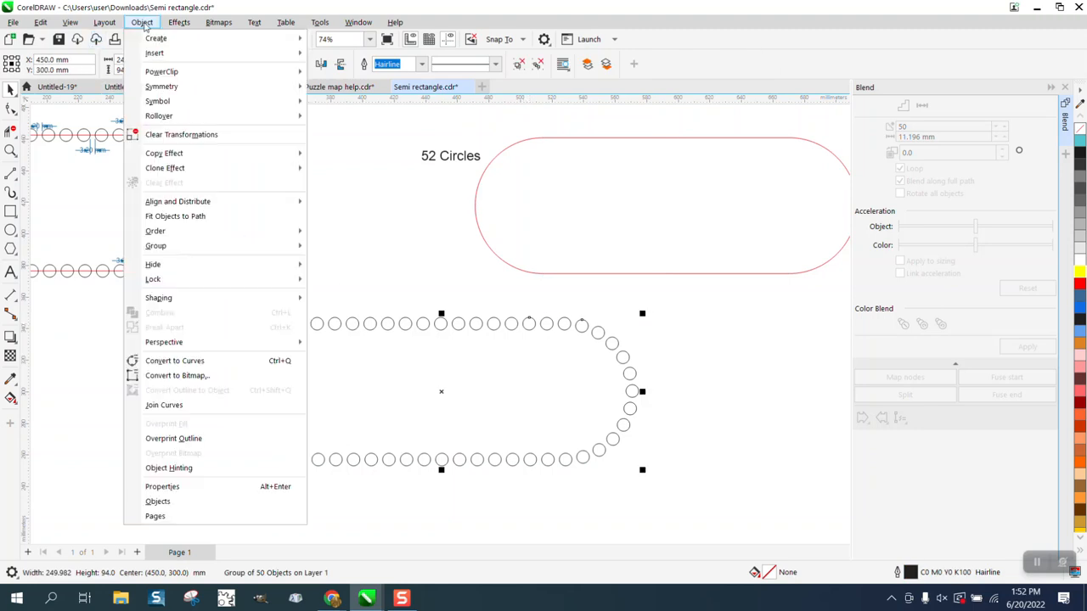
{"action": "mouse_move", "coordinate": [293, 246]}
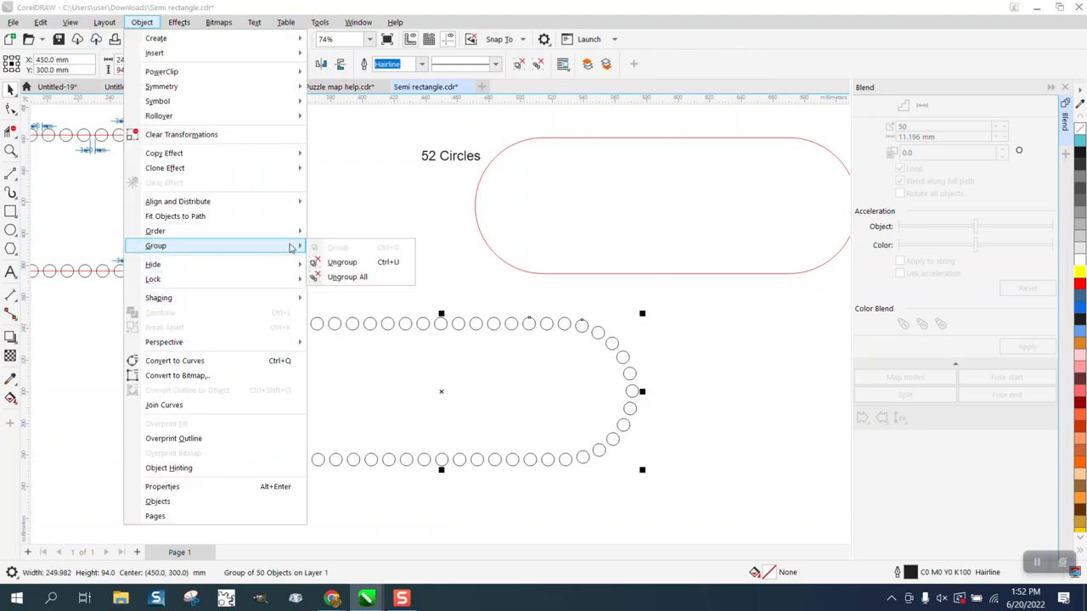
{"action": "left_click", "coordinate": [329, 259]}
{"action": "left_click", "coordinate": [264, 395]}
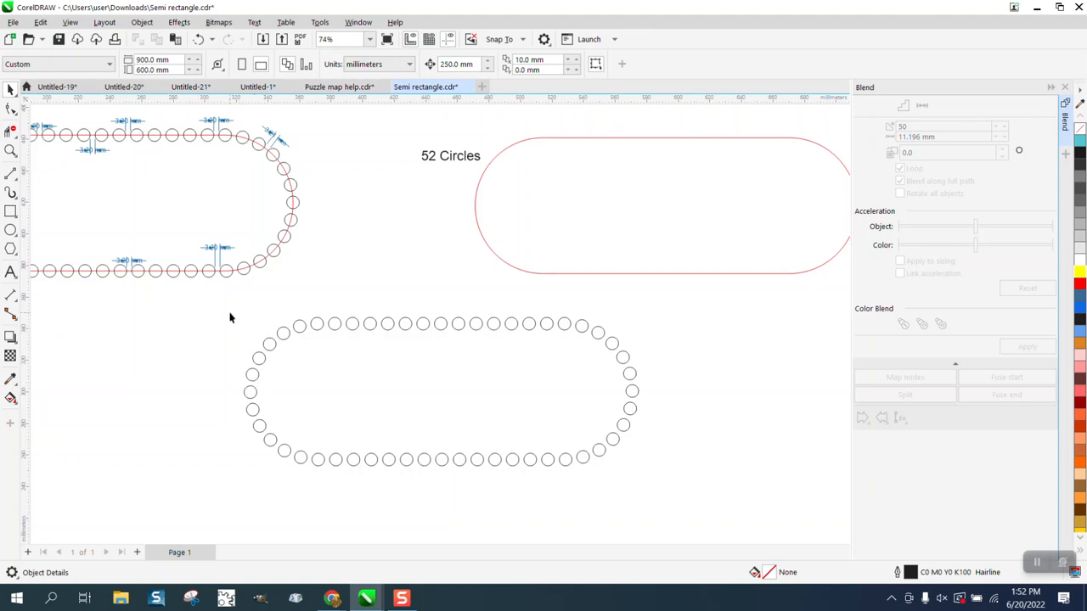
{"action": "left_click_drag", "start_coordinate": [391, 417], "coordinate": [692, 493]}
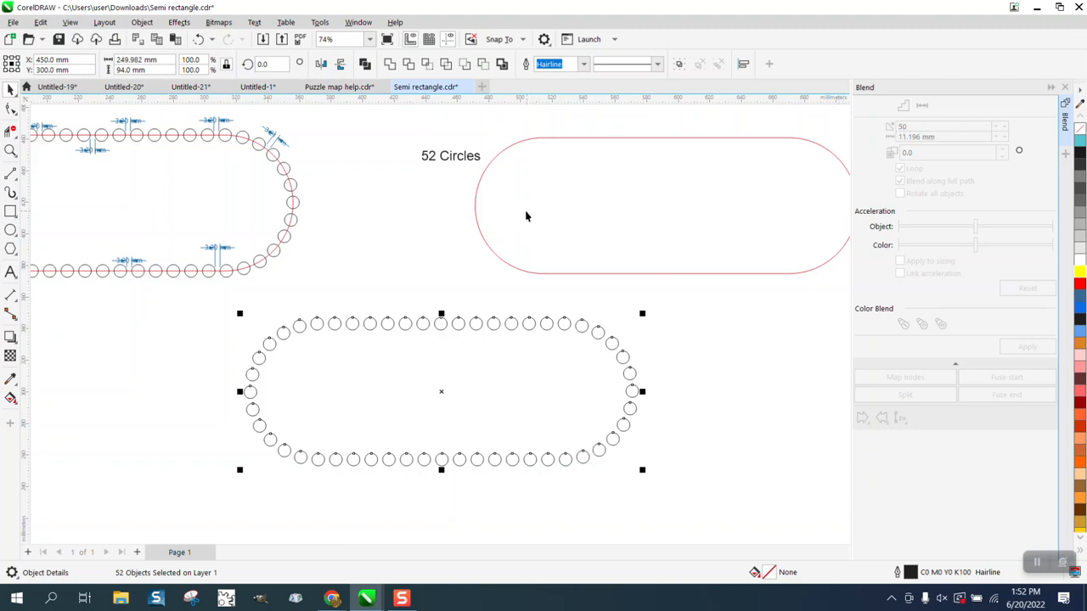
Step: Undo the ungrouping of the circles and the move of the red outline
{"action": "left_click", "coordinate": [11, 173]}
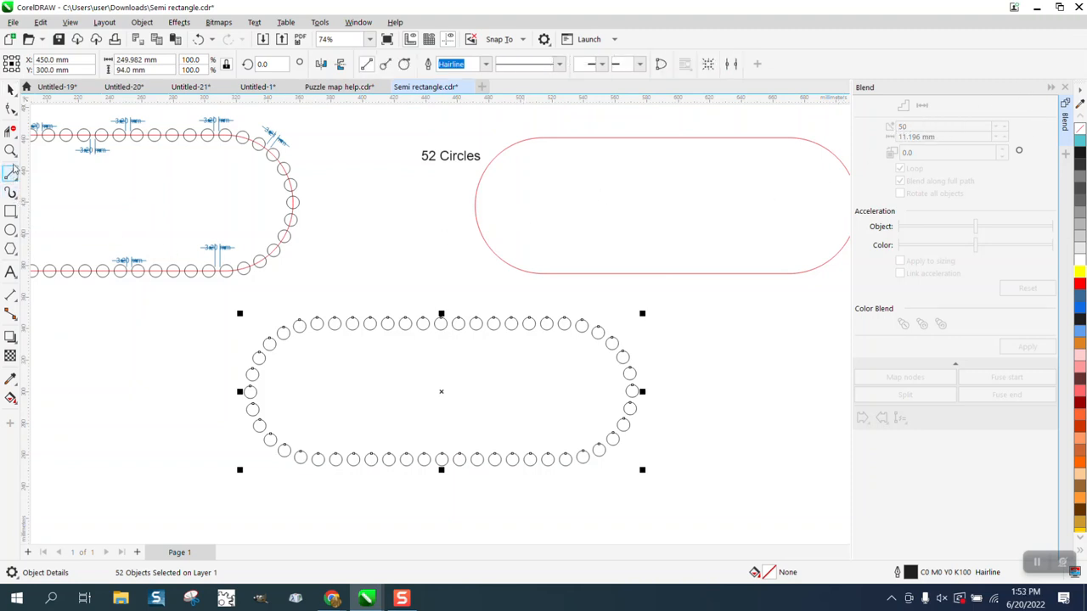
{"action": "left_click", "coordinate": [198, 39]}
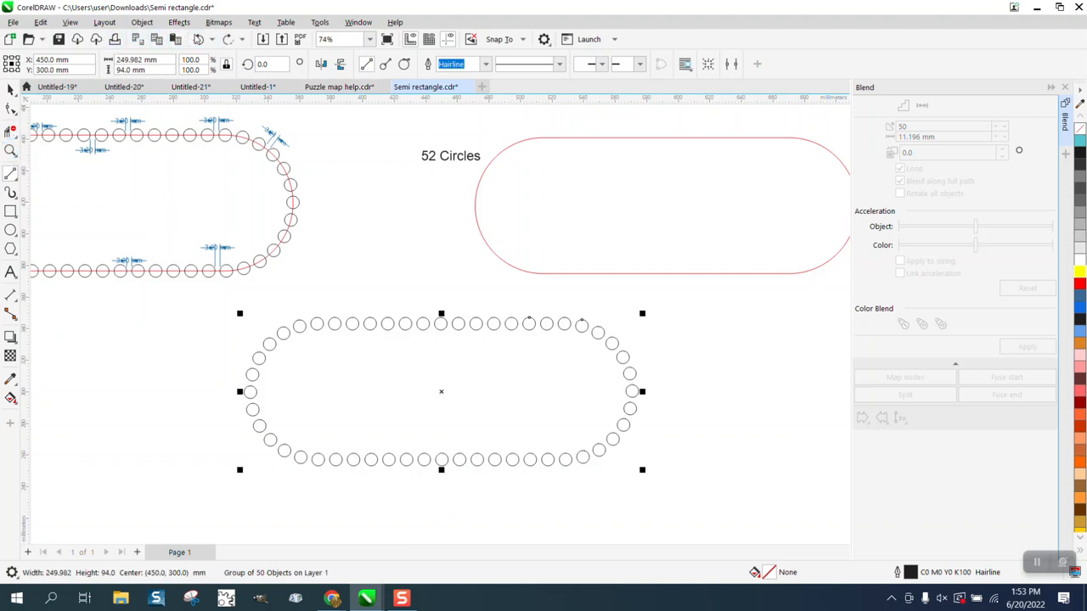
{"action": "left_click", "coordinate": [198, 39]}
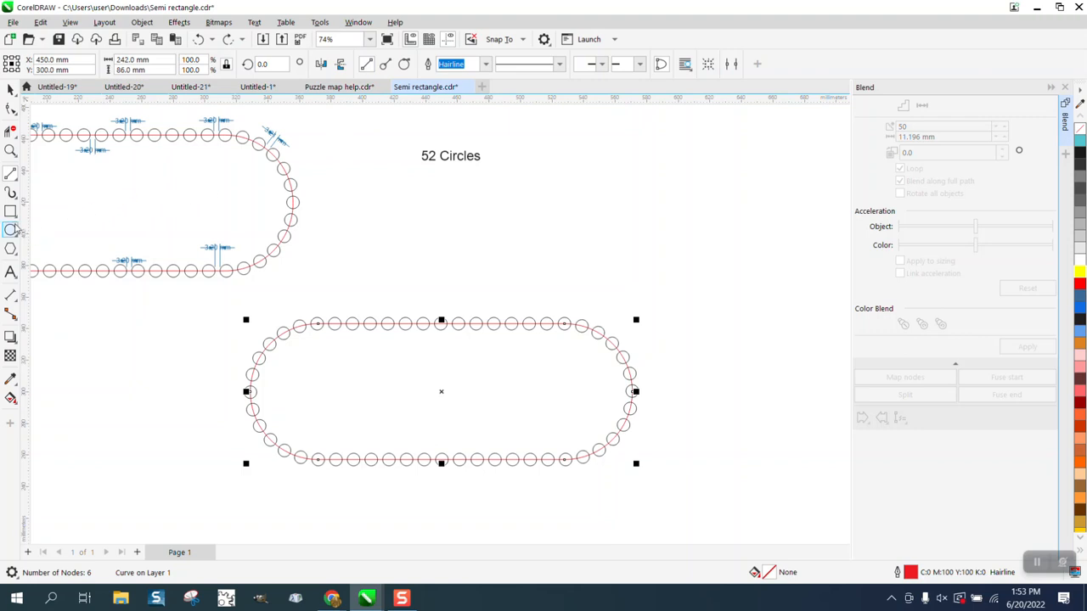
Step: Draw a circle about 83 mm in diameter right of the "52 Circles" label and a small one about 7.5 mm below the label
{"action": "left_click", "coordinate": [10, 229]}
{"action": "left_click_drag", "start_coordinate": [761, 161], "coordinate": [624, 229]}
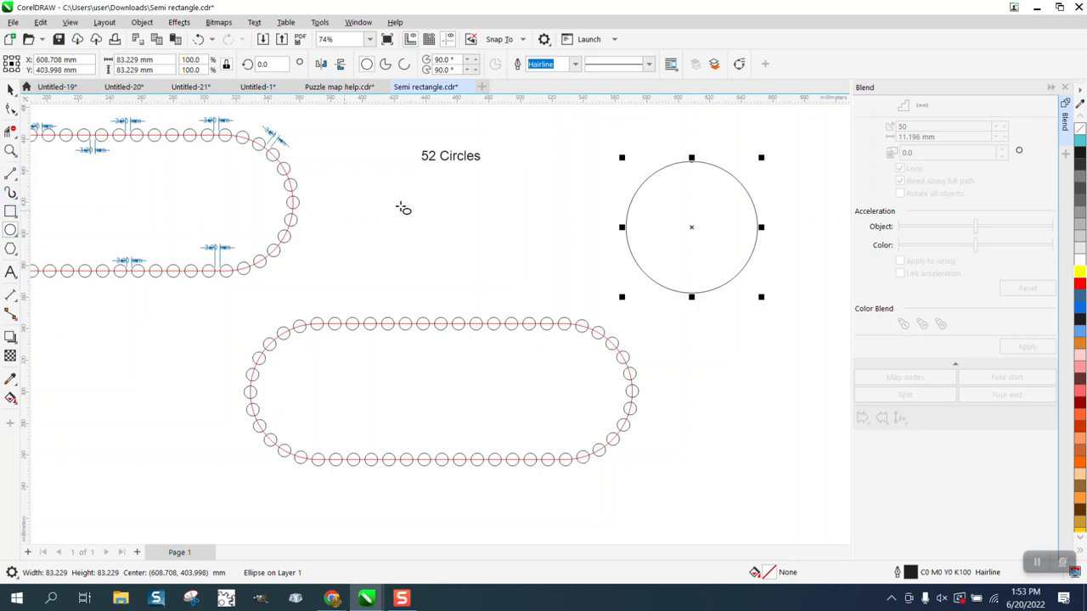
{"action": "left_click_drag", "start_coordinate": [400, 206], "coordinate": [392, 217]}
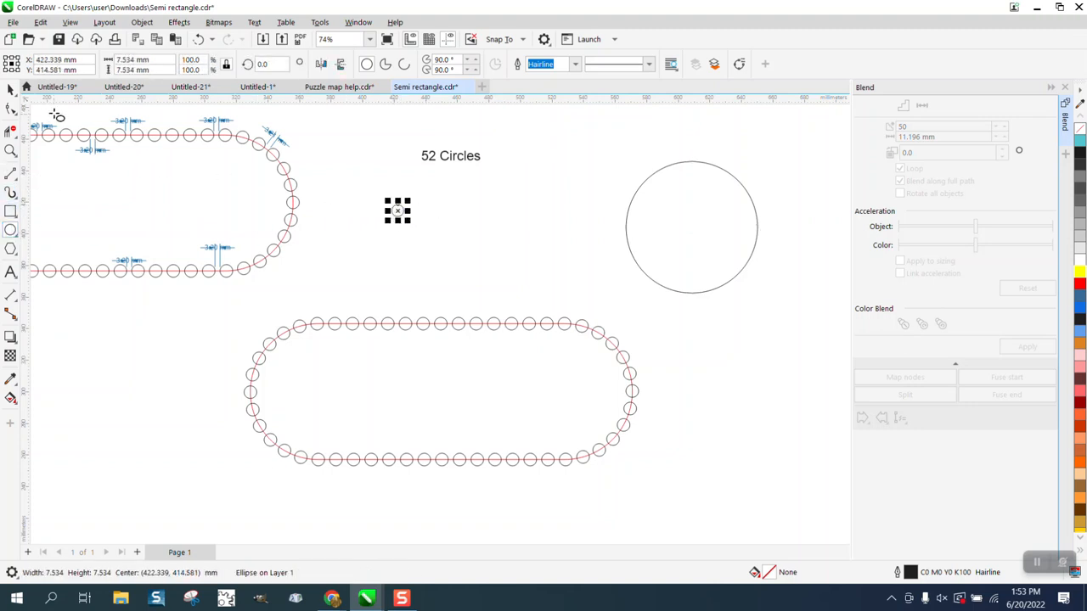
Step: Copy the small circle about 32 mm to the right and blend the two small circles with 50 steps
{"action": "left_click", "coordinate": [10, 89]}
{"action": "left_click_drag", "start_coordinate": [398, 210], "coordinate": [449, 211]}
{"action": "left_click_drag", "start_coordinate": [372, 195], "coordinate": [508, 245]}
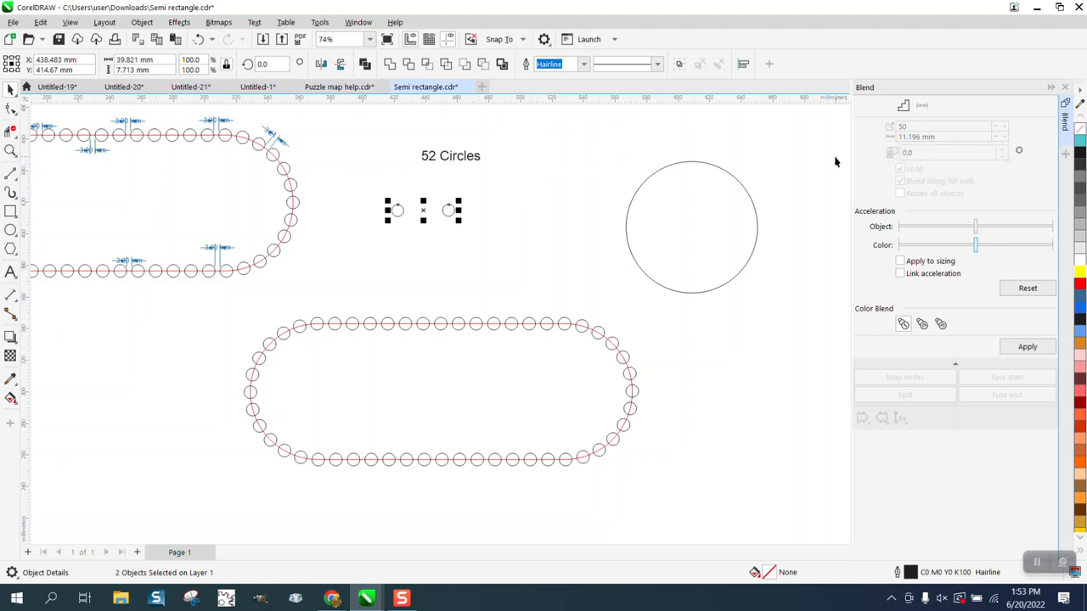
{"action": "left_click", "coordinate": [797, 158]}
{"action": "left_click", "coordinate": [448, 211]}
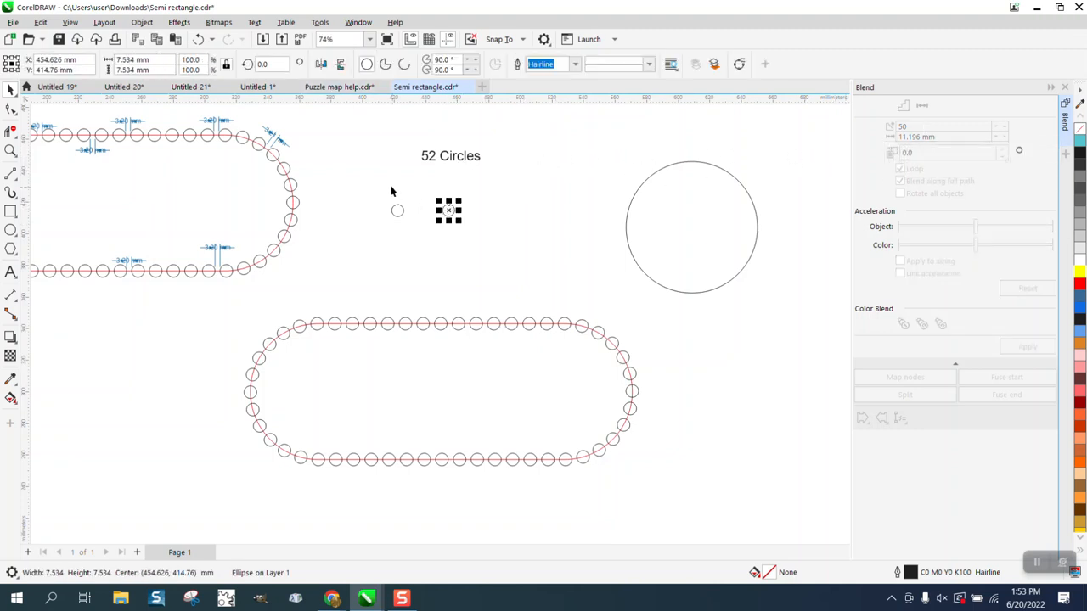
{"action": "left_click_drag", "start_coordinate": [384, 192], "coordinate": [493, 243]}
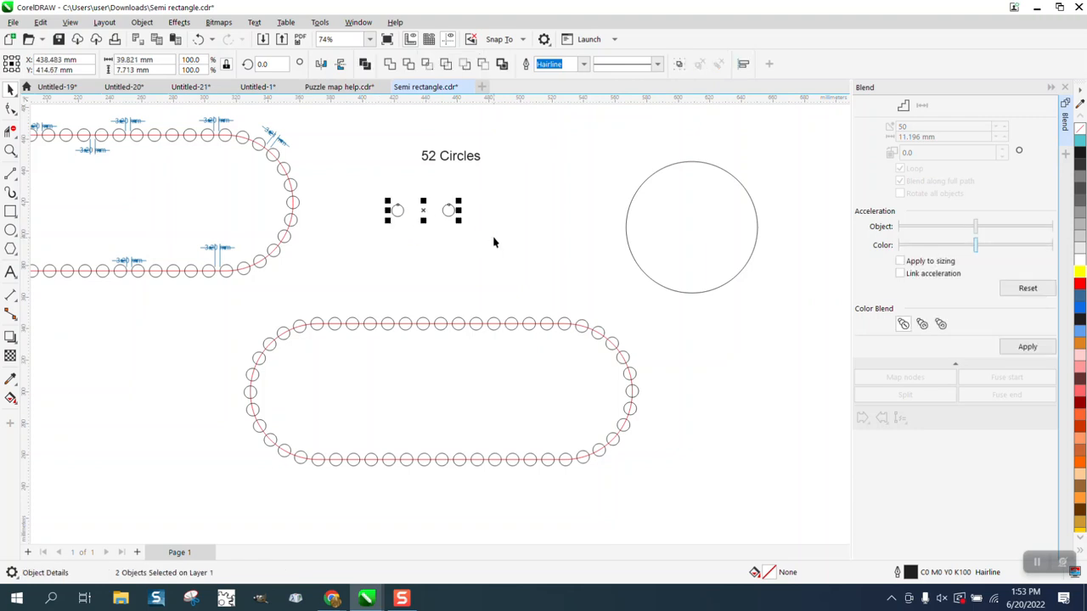
{"action": "left_click", "coordinate": [1029, 347]}
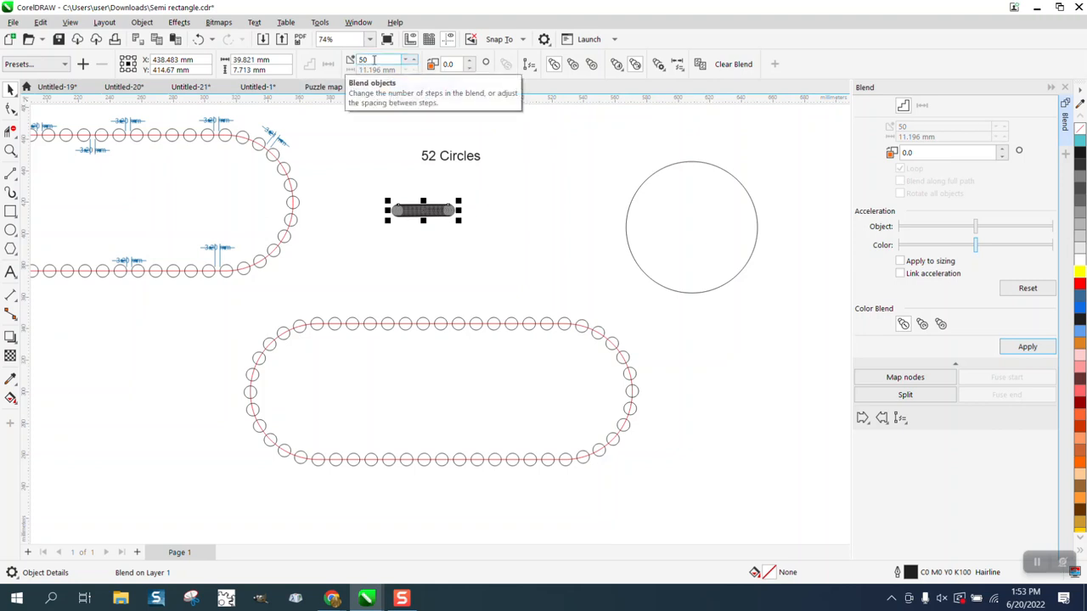
Step: Assign the large circle as the new path of the small-circle blend and spread it along the full path
{"action": "left_click", "coordinate": [901, 417]}
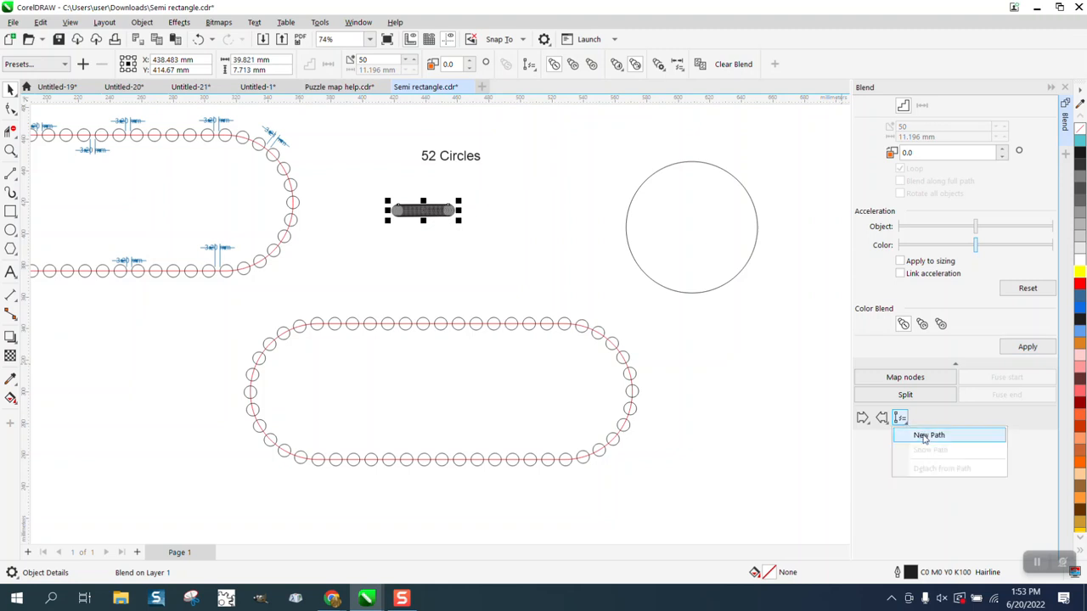
{"action": "left_click", "coordinate": [926, 436]}
{"action": "left_click", "coordinate": [696, 292]}
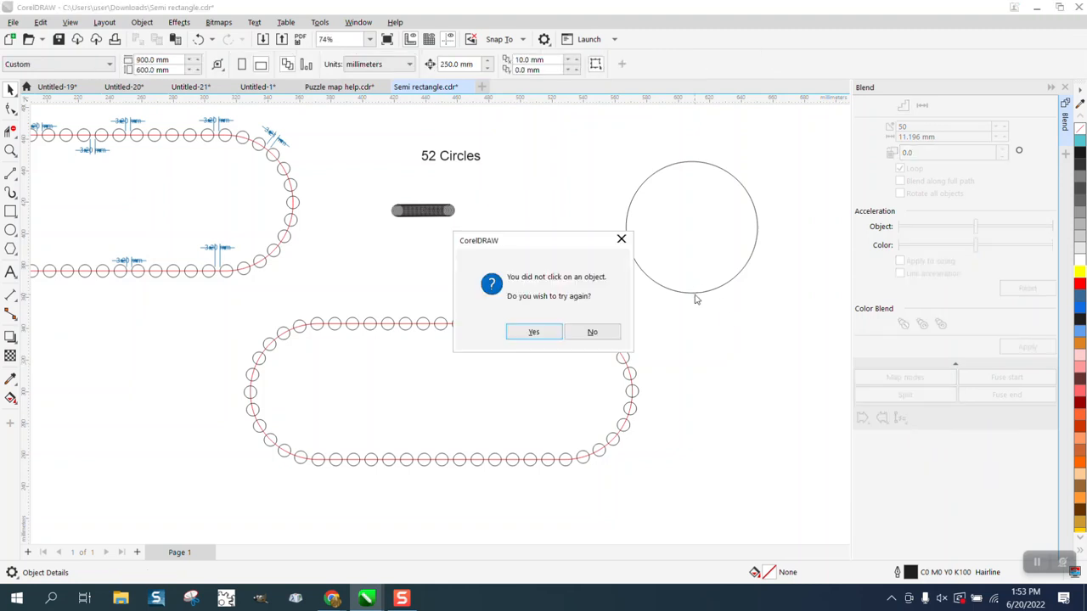
{"action": "left_click", "coordinate": [544, 338]}
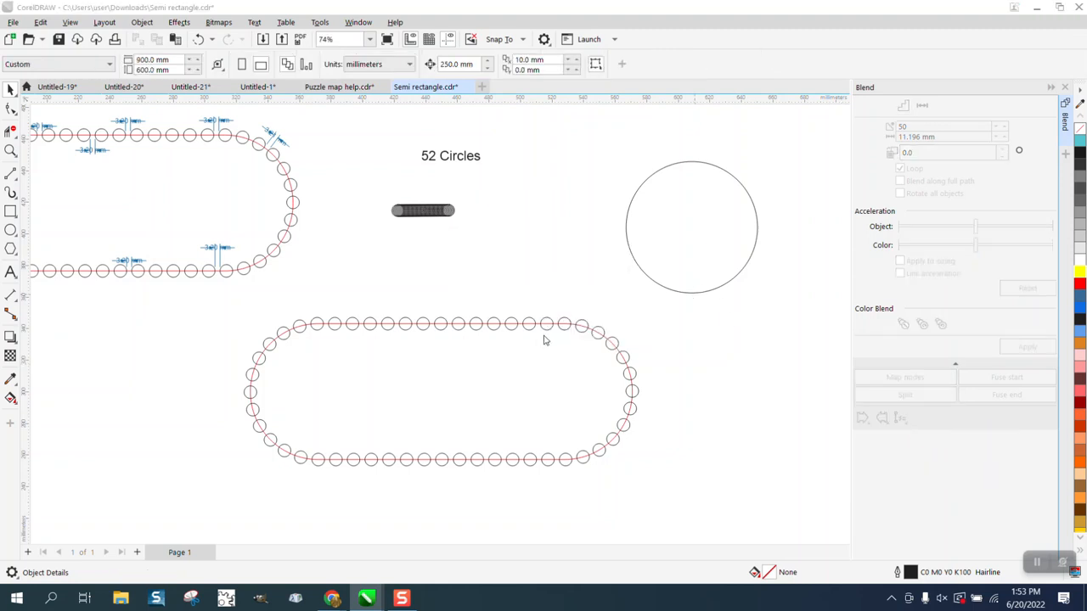
{"action": "left_click", "coordinate": [657, 280]}
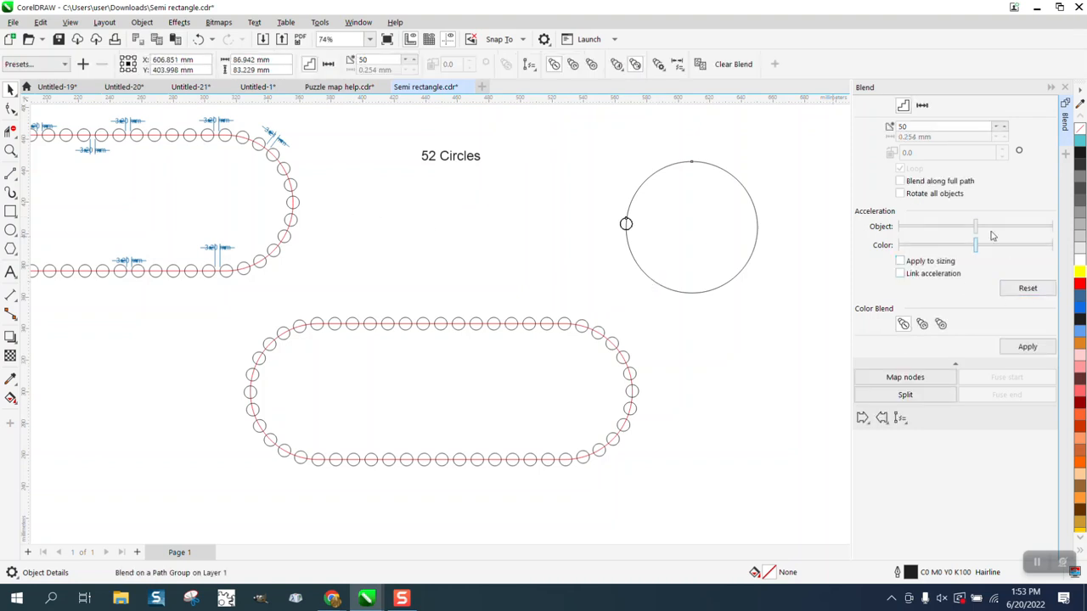
{"action": "left_click", "coordinate": [1028, 347]}
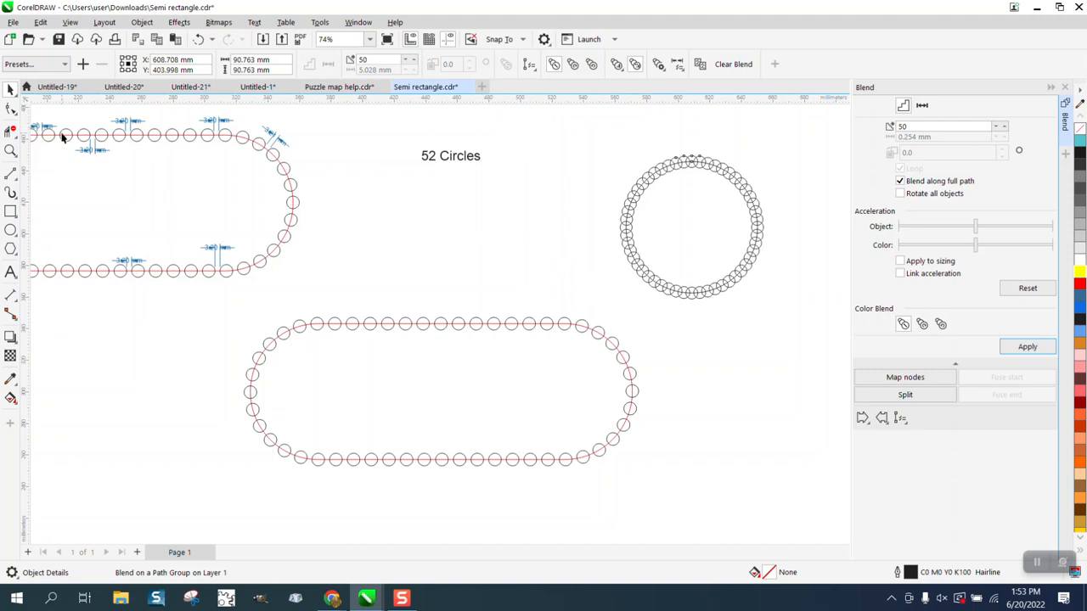
{"action": "left_click", "coordinate": [11, 151]}
{"action": "left_click_drag", "start_coordinate": [648, 159], "coordinate": [728, 199]}
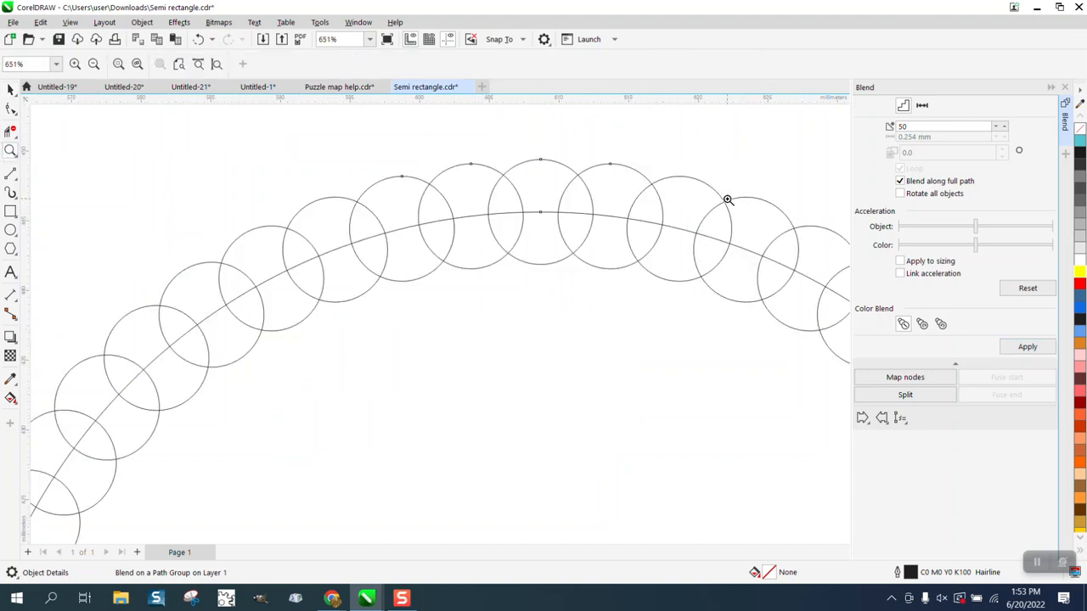
{"action": "scroll", "coordinate": [728, 199], "scroll_direction": "down", "scroll_amount": 4}
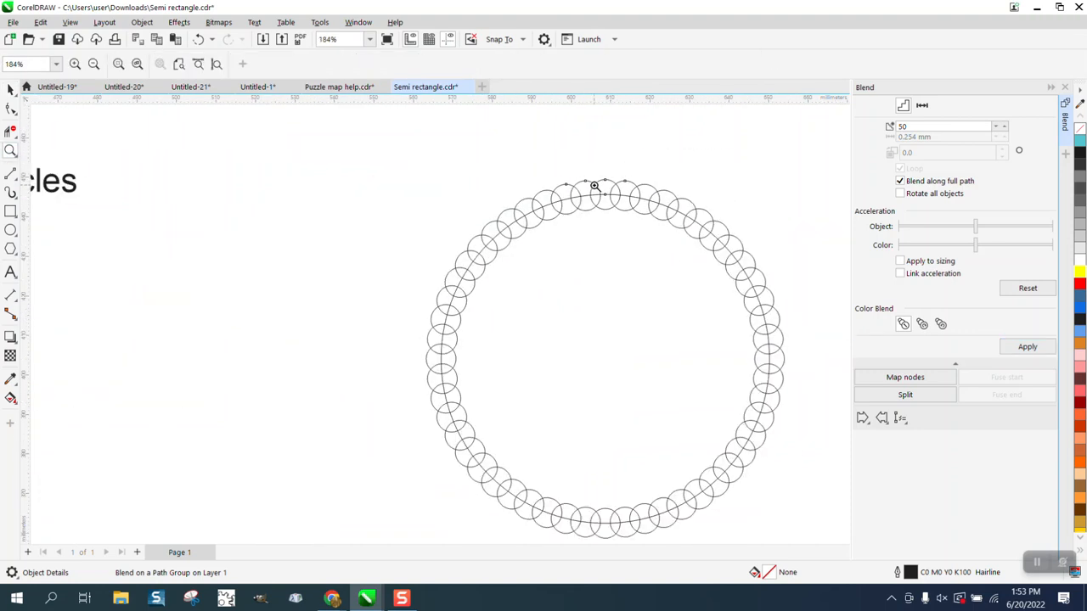
Step: Undo spreading the small-circle blend along the full path, keeping it attached to the large circle
{"action": "left_click", "coordinate": [10, 90]}
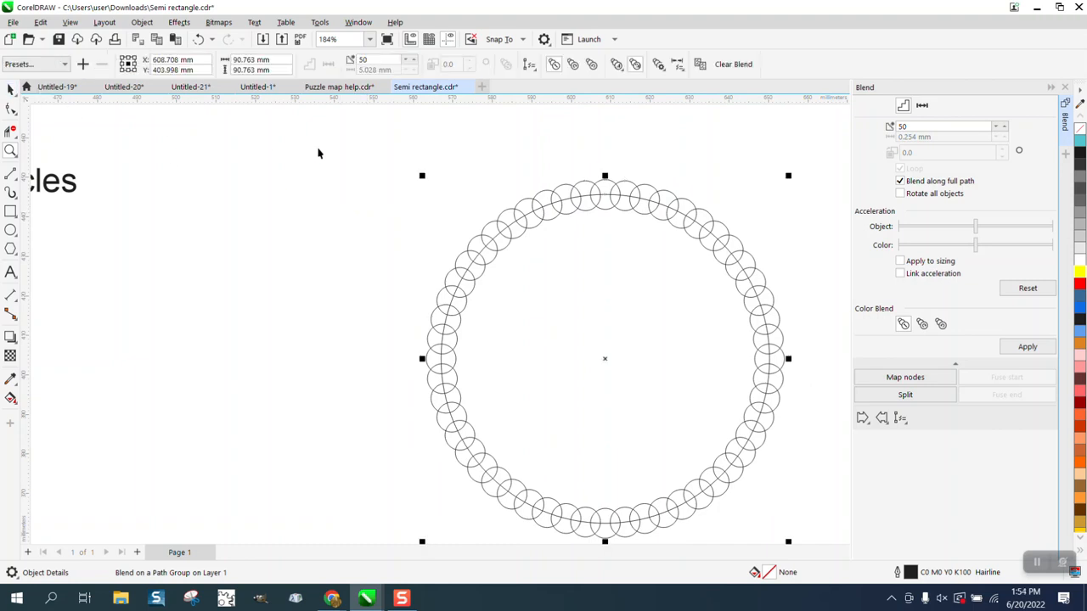
{"action": "scroll", "coordinate": [418, 169], "scroll_direction": "down", "scroll_amount": 1}
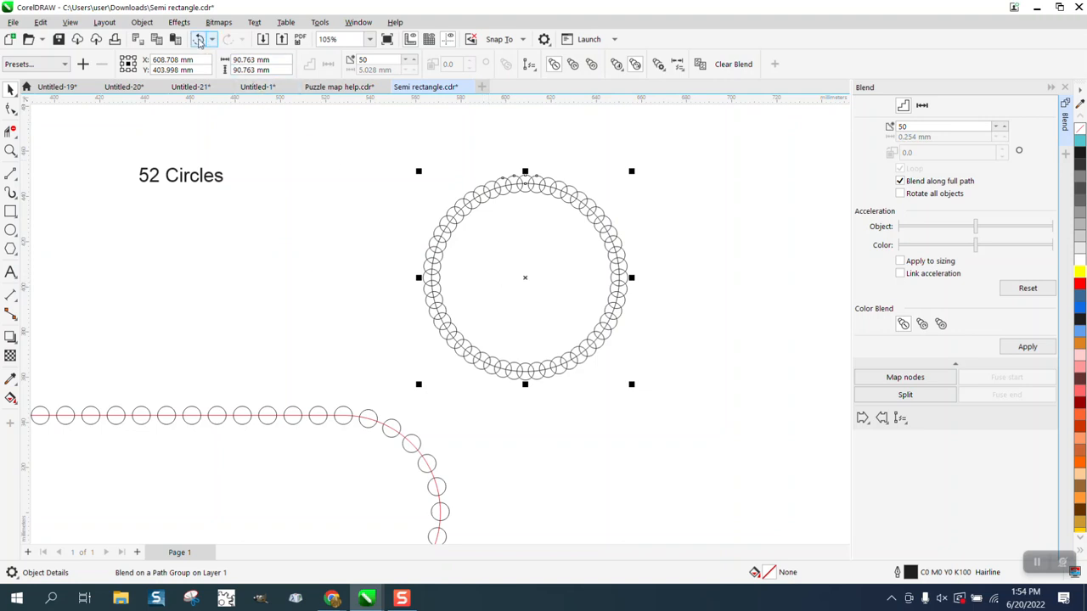
{"action": "left_click", "coordinate": [197, 40]}
{"action": "left_click", "coordinate": [198, 40]}
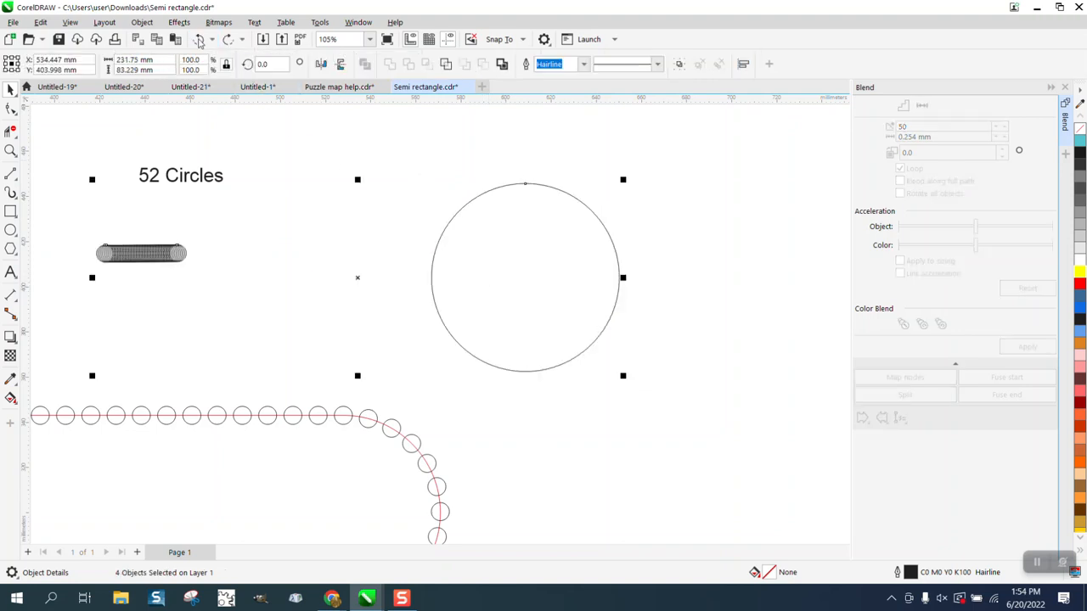
{"action": "left_click", "coordinate": [228, 40]}
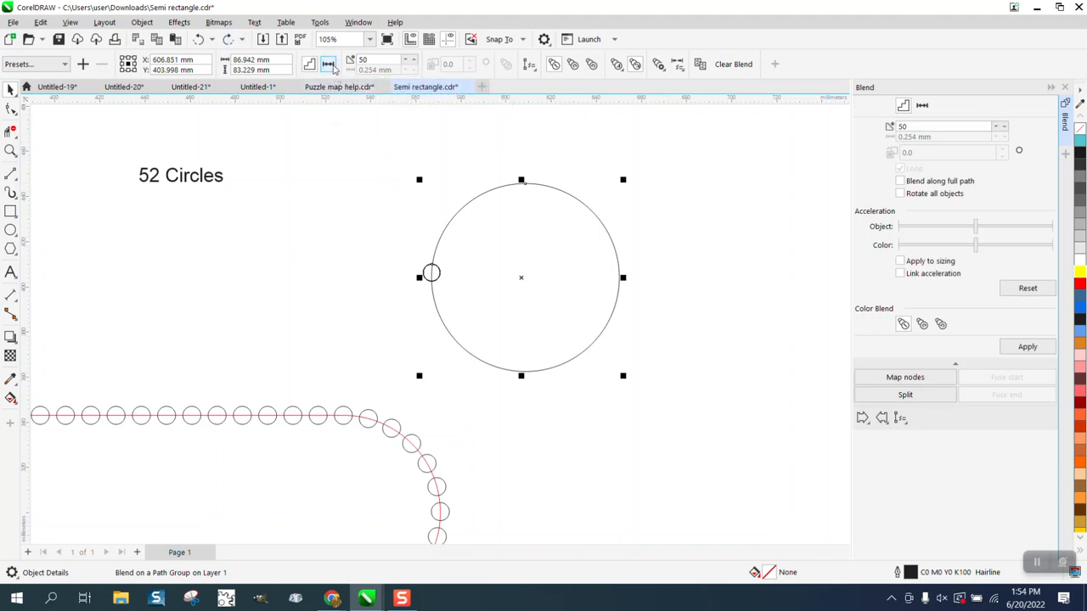
Step: Try the path blend with fixed 0.254 mm spacing along the full circle and inspect where its two ends meet
{"action": "left_click", "coordinate": [332, 66]}
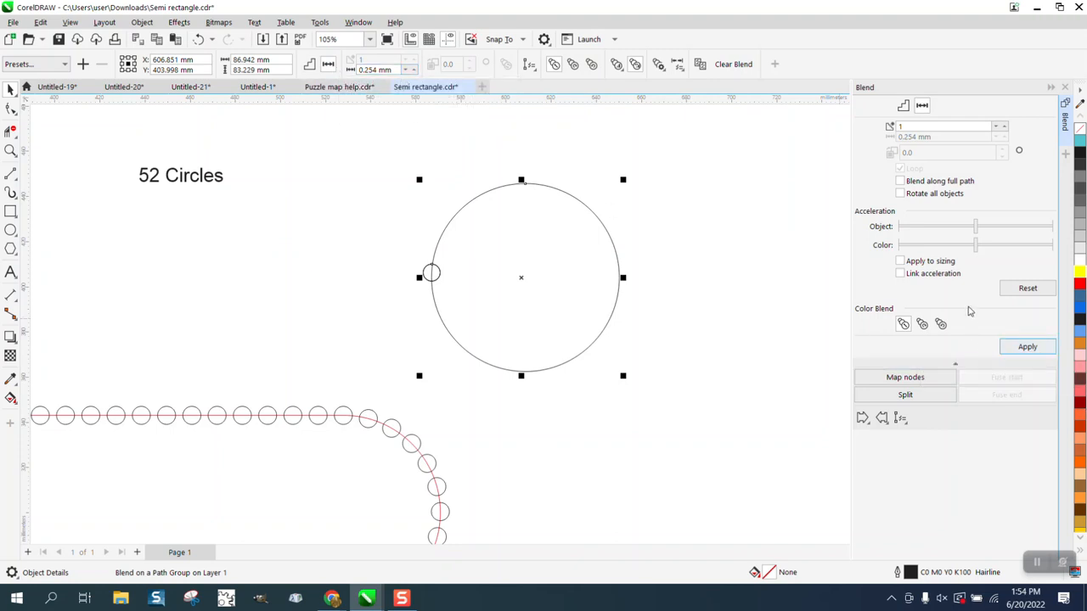
{"action": "left_click", "coordinate": [900, 181]}
{"action": "left_click", "coordinate": [1027, 346]}
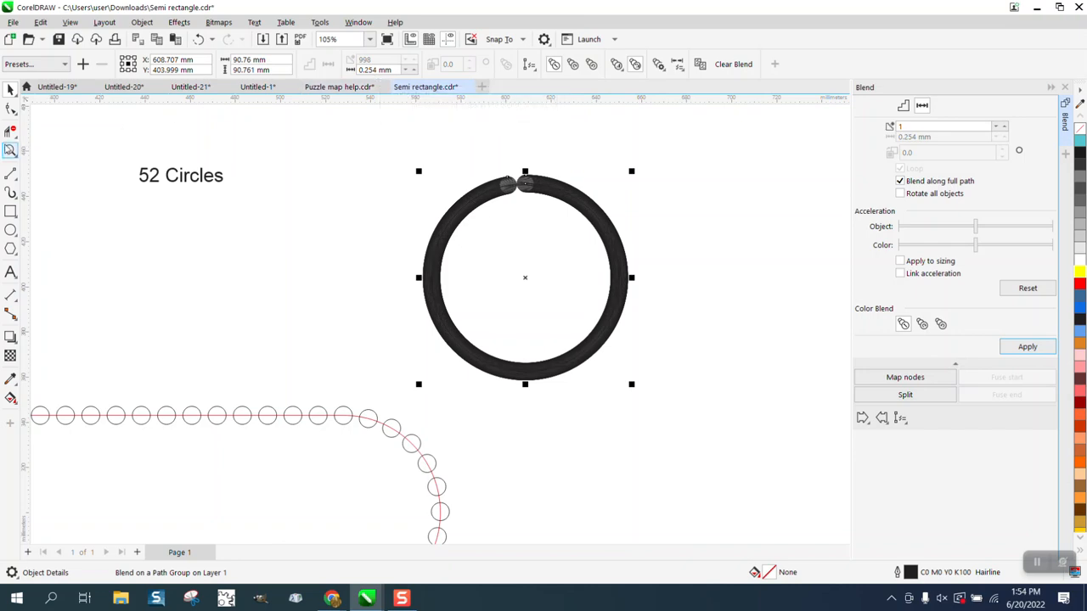
{"action": "left_click", "coordinate": [10, 150]}
{"action": "left_click_drag", "start_coordinate": [520, 180], "coordinate": [558, 216]}
{"action": "scroll", "coordinate": [558, 216], "scroll_direction": "down", "scroll_amount": 5}
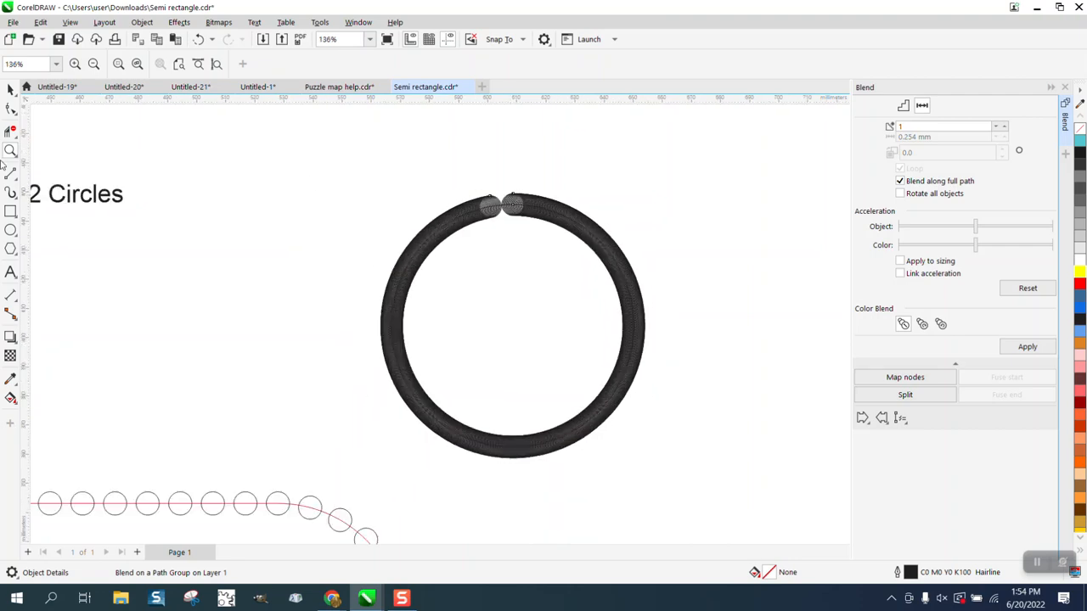
{"action": "left_click_drag", "start_coordinate": [440, 186], "coordinate": [558, 243]}
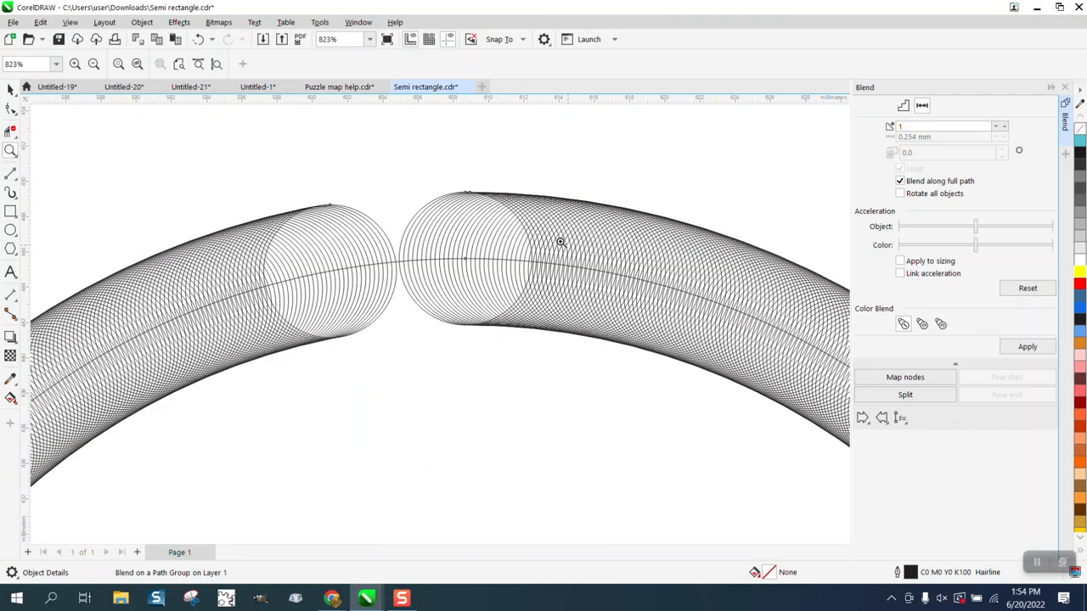
{"action": "scroll", "coordinate": [537, 224], "scroll_direction": "down", "scroll_amount": 3}
{"action": "scroll", "coordinate": [190, 184], "scroll_direction": "down", "scroll_amount": 3}
Step: Undo the full-path spread, the path assignment and the 50-step blend, back to two separate small circles
{"action": "left_click", "coordinate": [10, 89]}
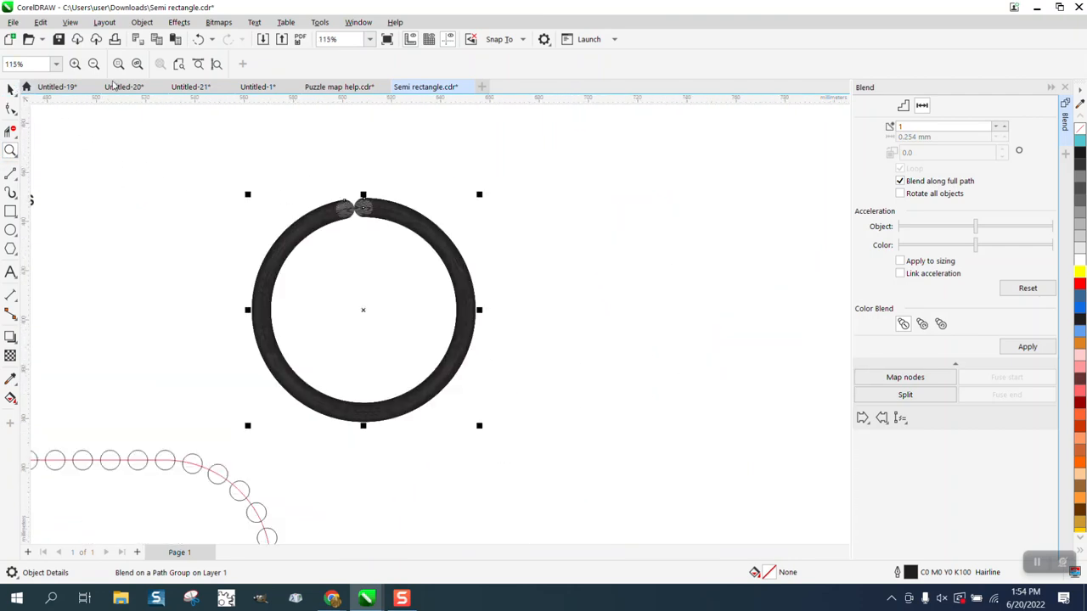
{"action": "left_click", "coordinate": [199, 39]}
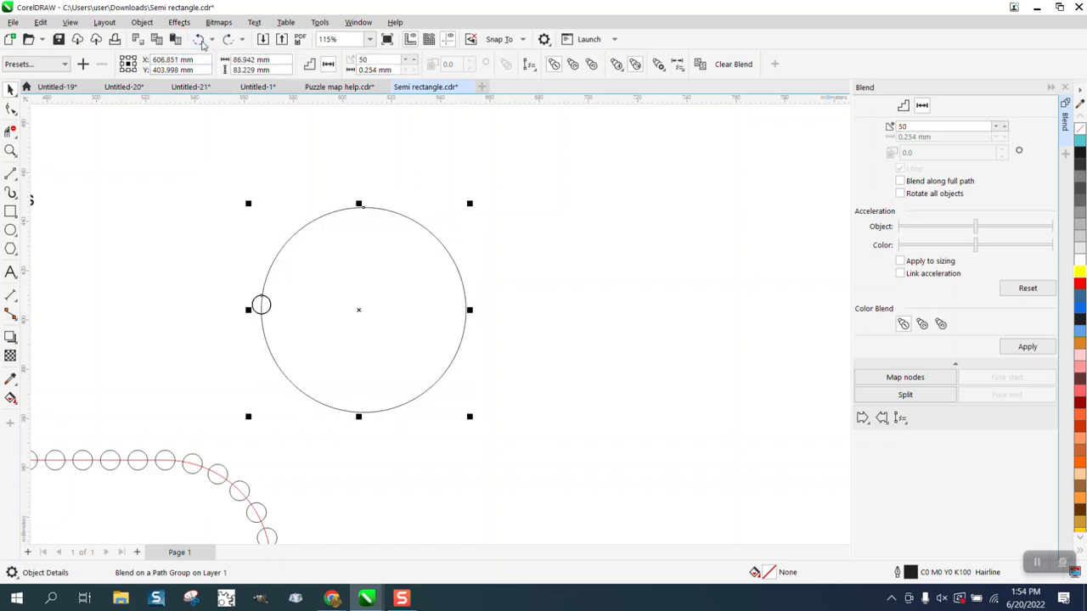
{"action": "left_click", "coordinate": [199, 39]}
{"action": "scroll", "coordinate": [509, 219], "scroll_direction": "down", "scroll_amount": 3}
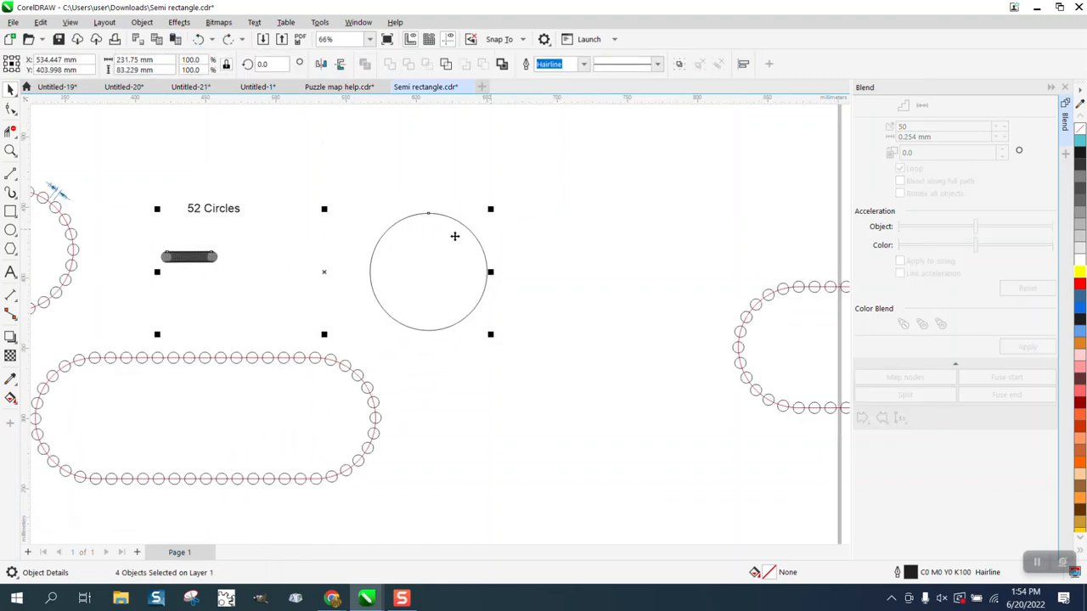
{"action": "left_click", "coordinate": [199, 39]}
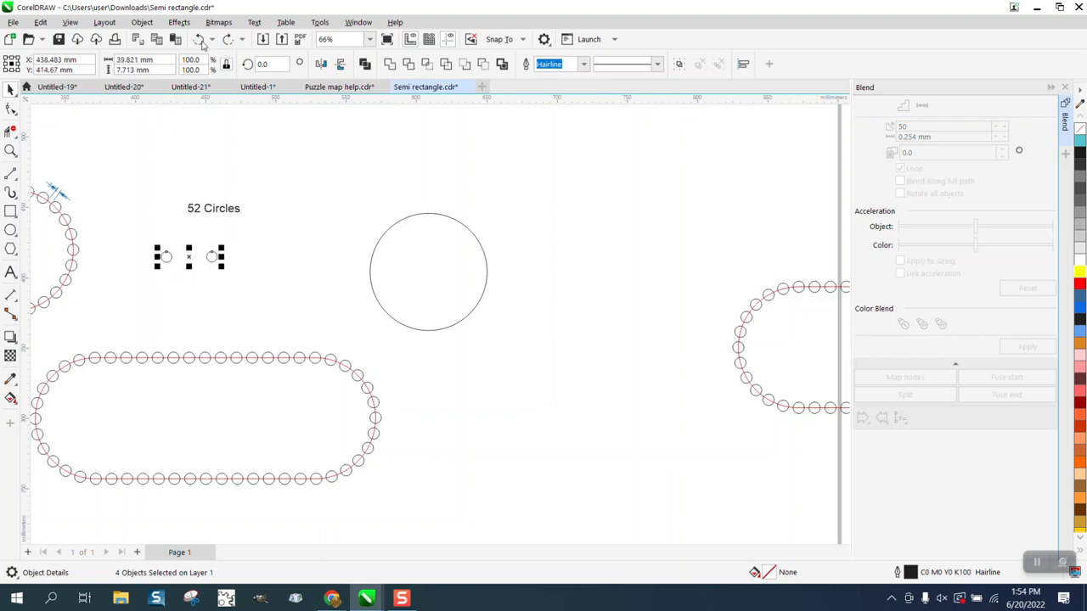
Step: Convert the large circle to curves
{"action": "left_click", "coordinate": [421, 220]}
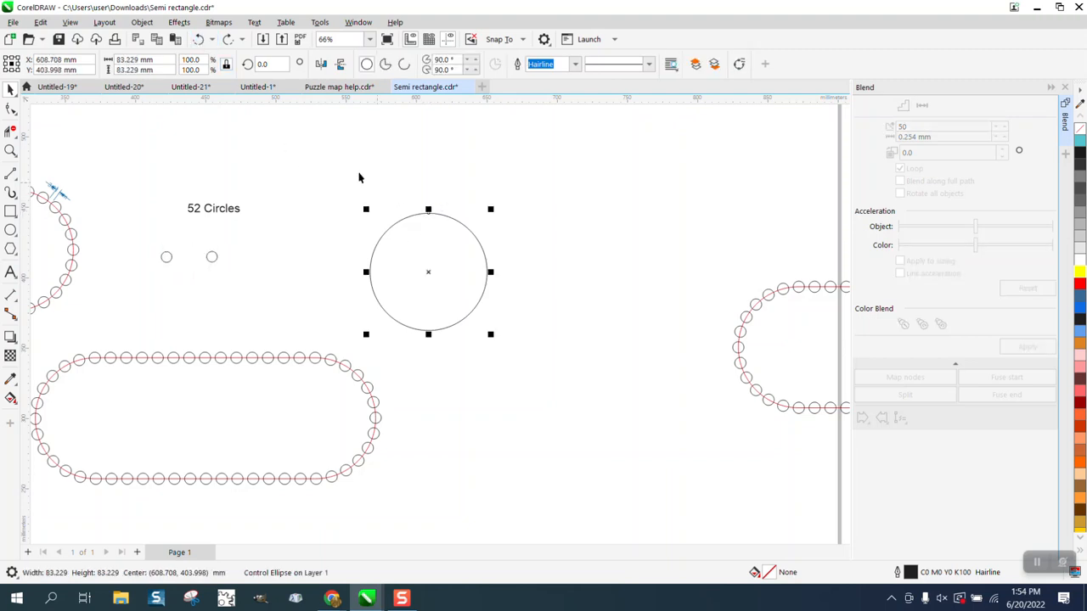
{"action": "left_click", "coordinate": [141, 22]}
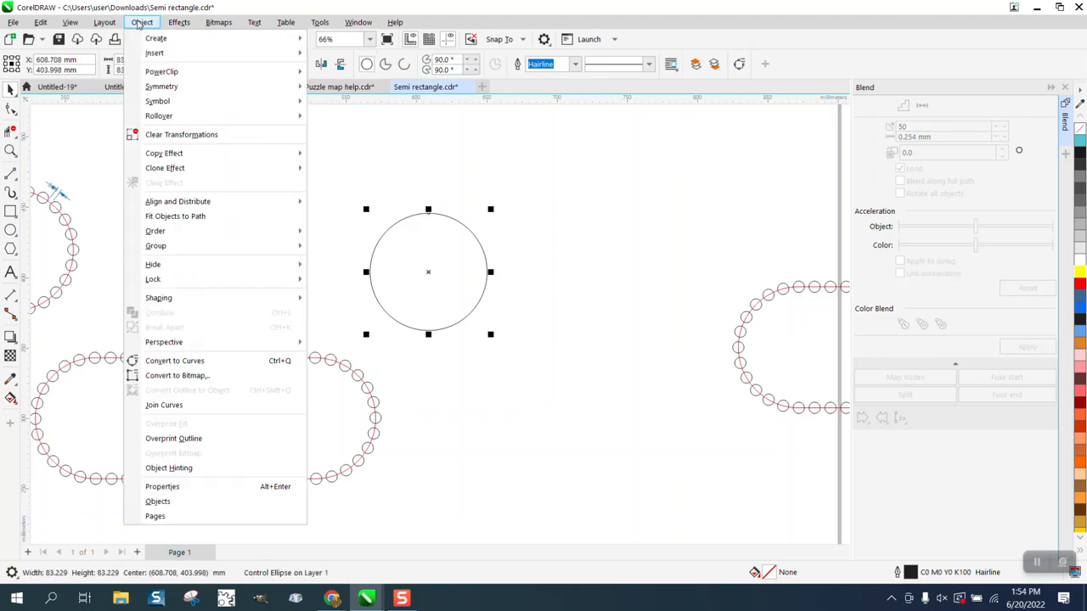
{"action": "left_click", "coordinate": [195, 361]}
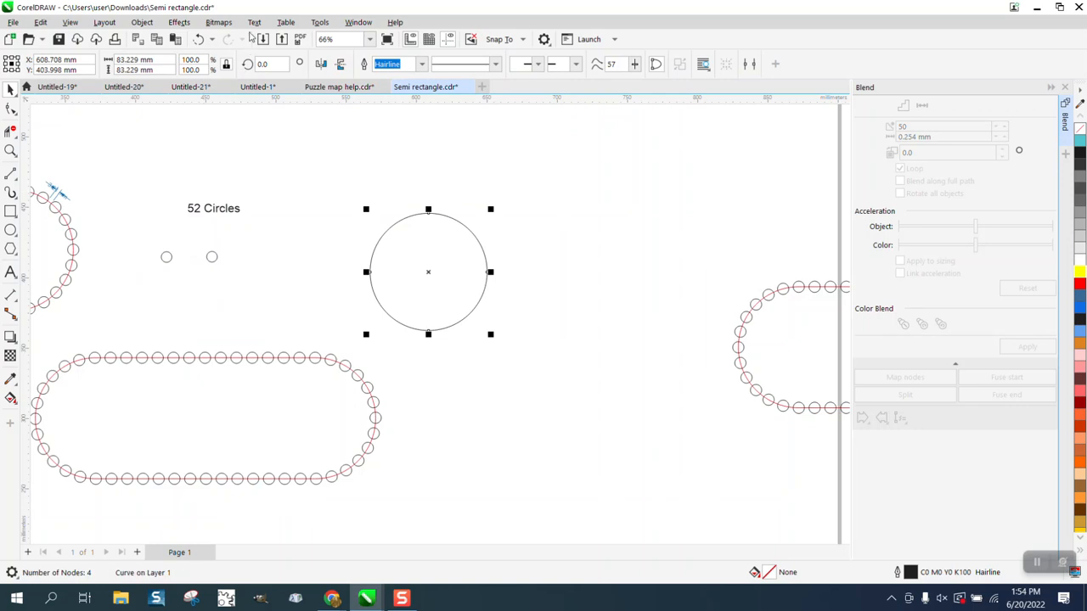
Step: Look up the large circle's curve length in its object properties
{"action": "left_click", "coordinate": [358, 24]}
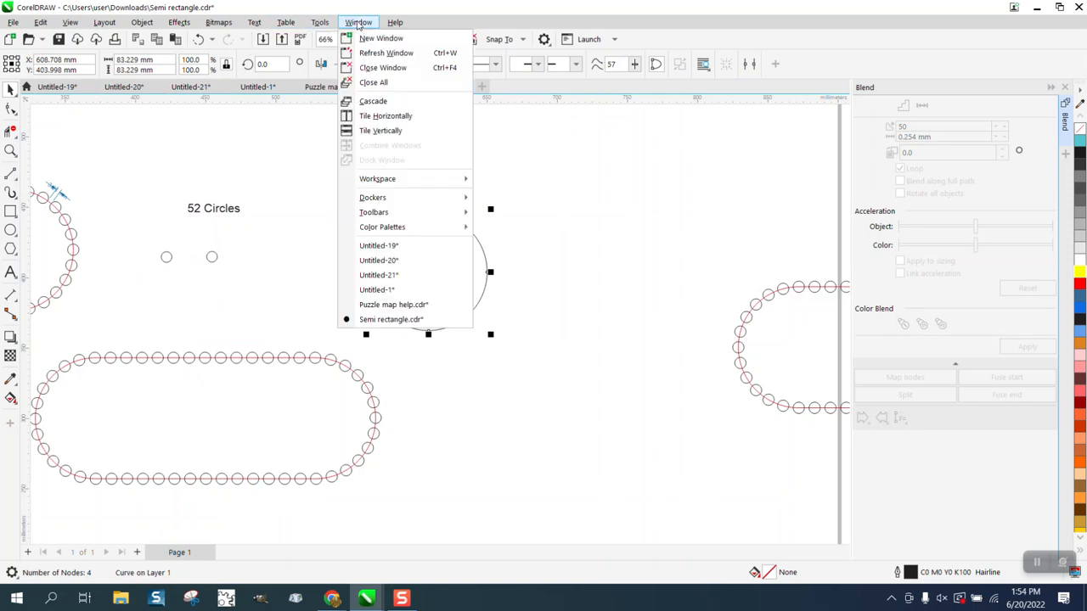
{"action": "mouse_move", "coordinate": [379, 197]}
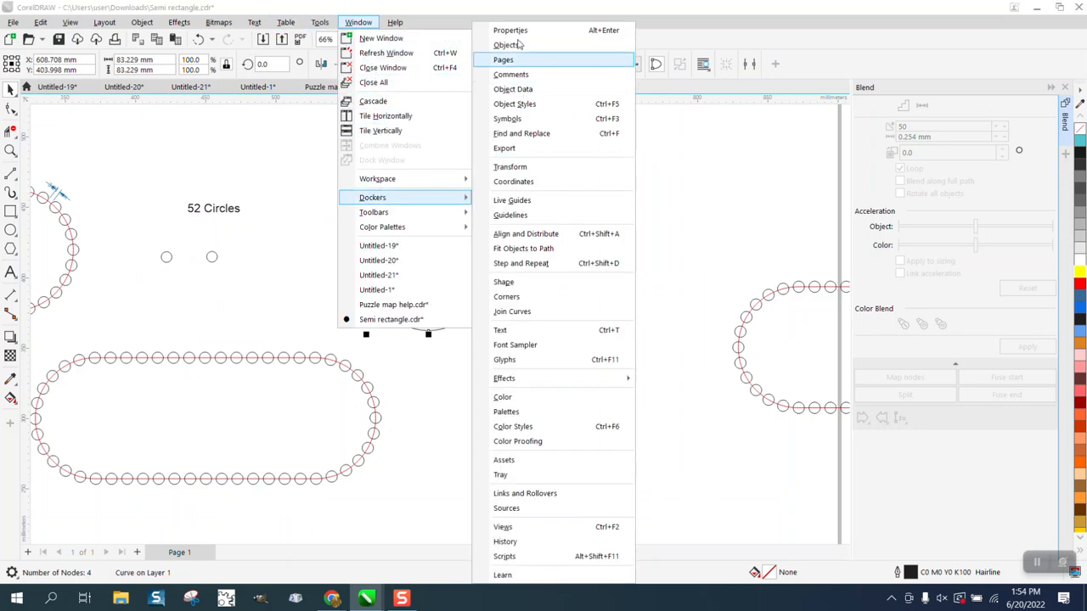
{"action": "left_click", "coordinate": [515, 33]}
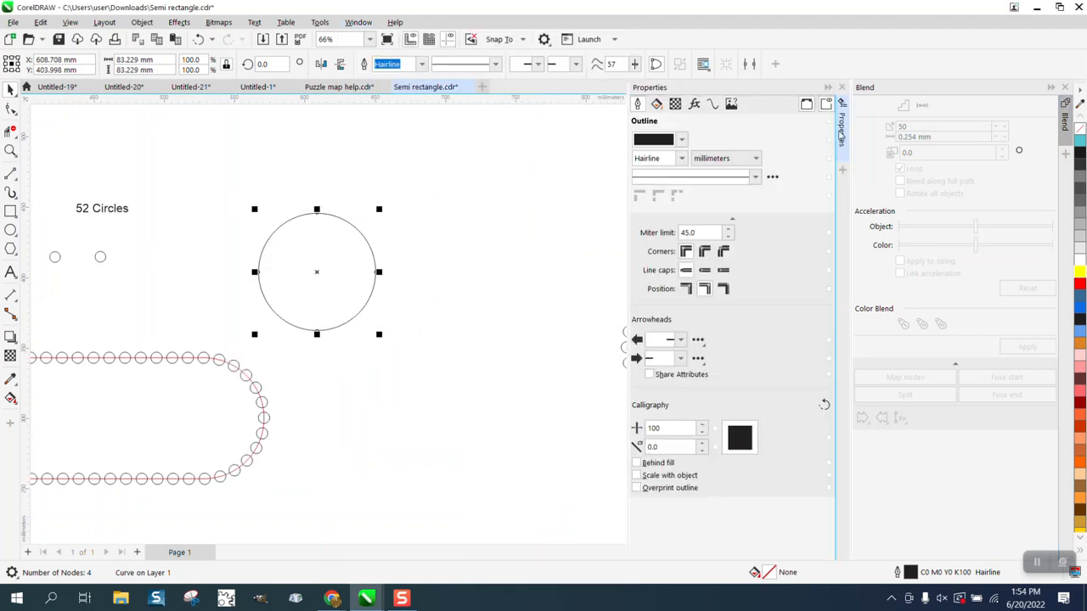
{"action": "left_click", "coordinate": [713, 103]}
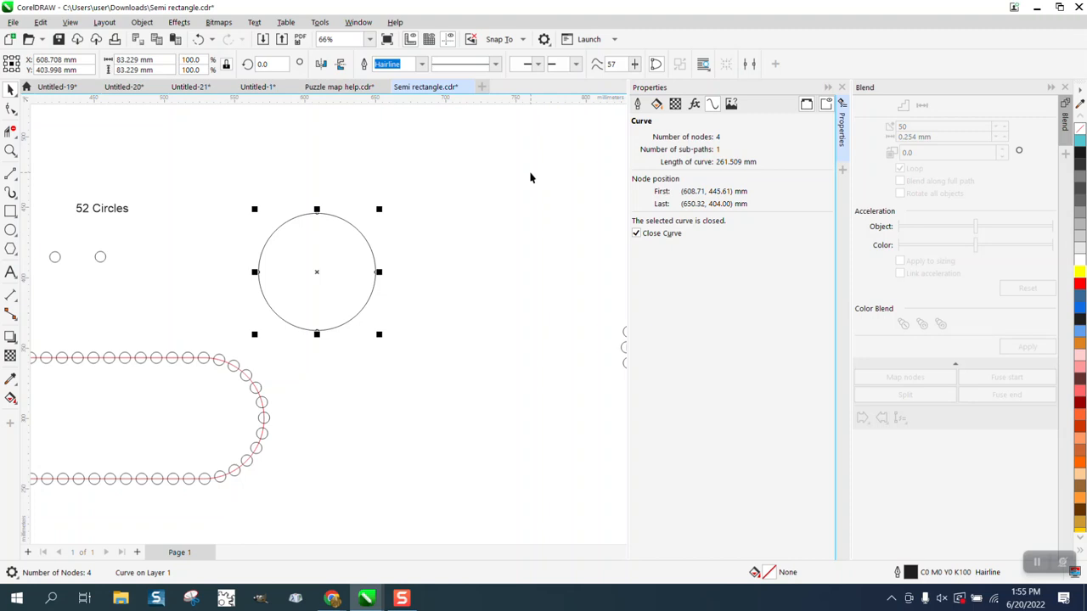
Step: Switch to Calculator and divide the curve length 261.509 by 40 to find the spacing for 40 circles
{"action": "key", "text": "XF86Calculator"}
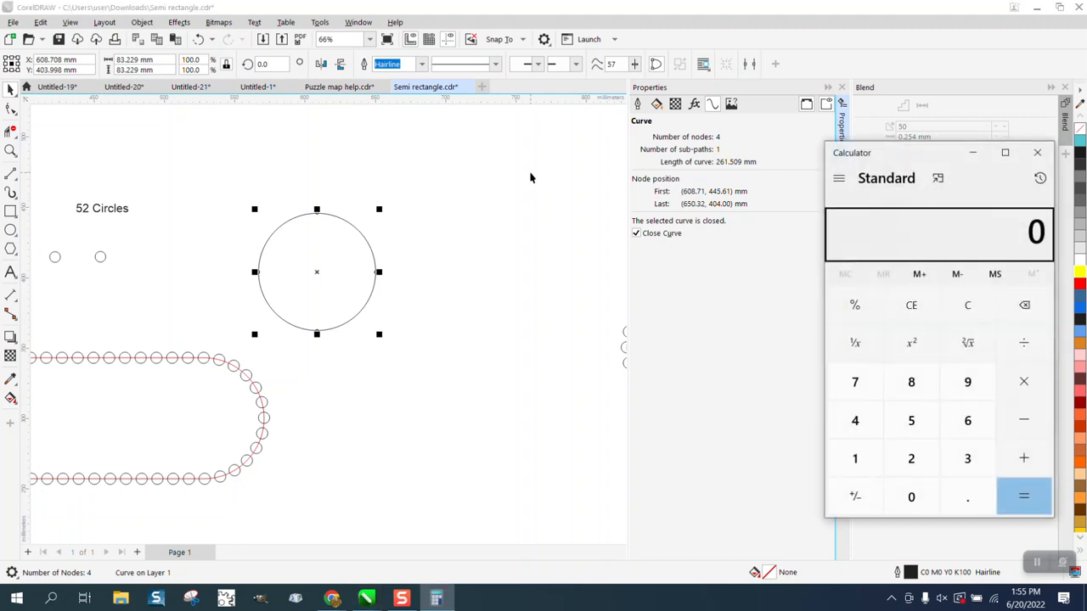
{"action": "type", "text": "261"}
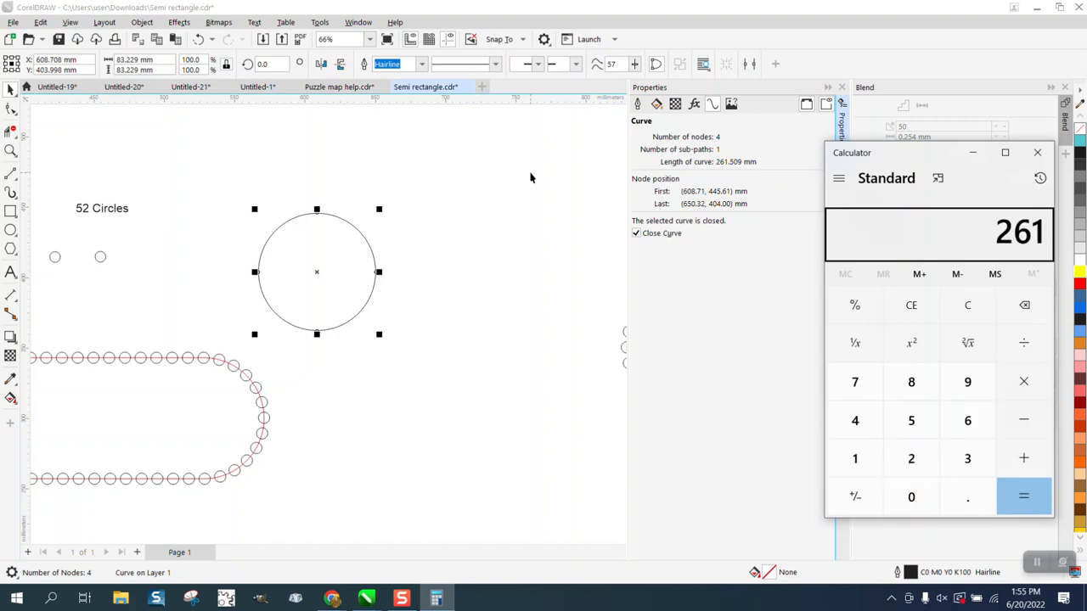
{"action": "type", "text": ".509"}
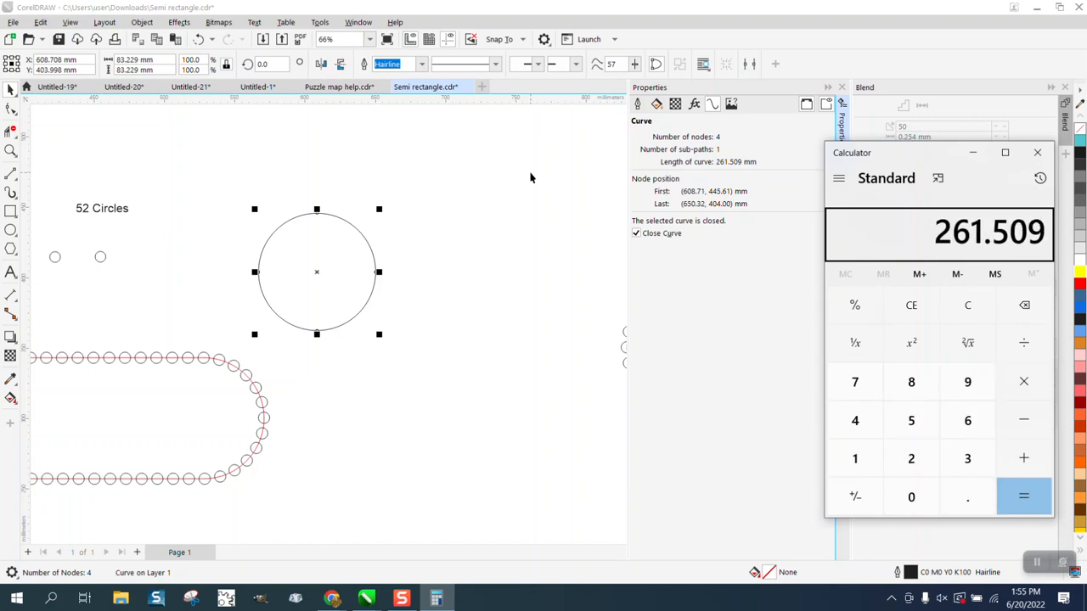
{"action": "key", "text": "slash"}
{"action": "type", "text": "4"}
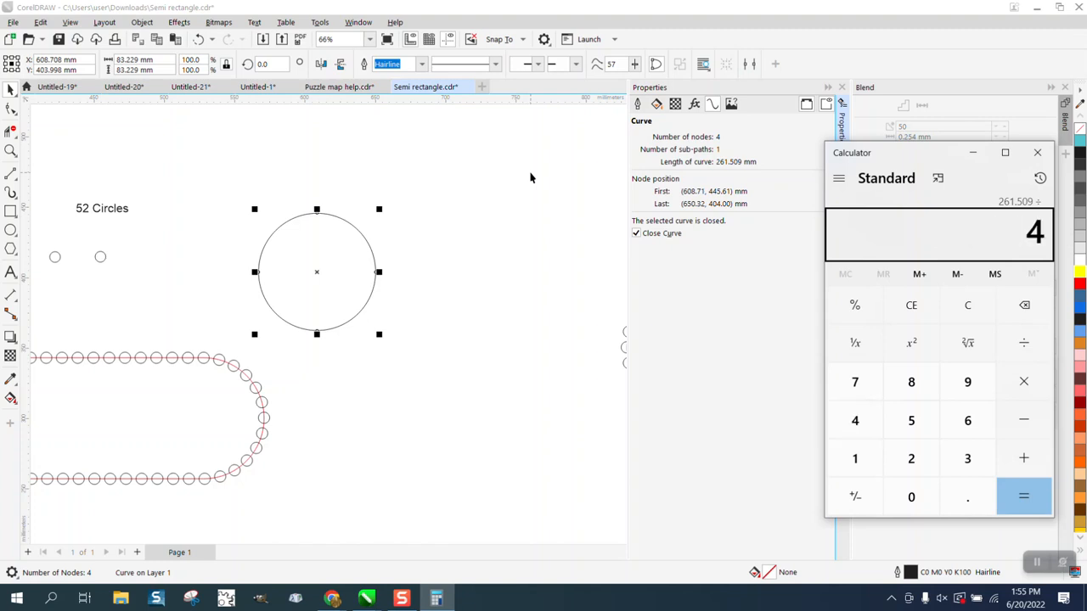
{"action": "type", "text": "0"}
{"action": "key", "text": "Return"}
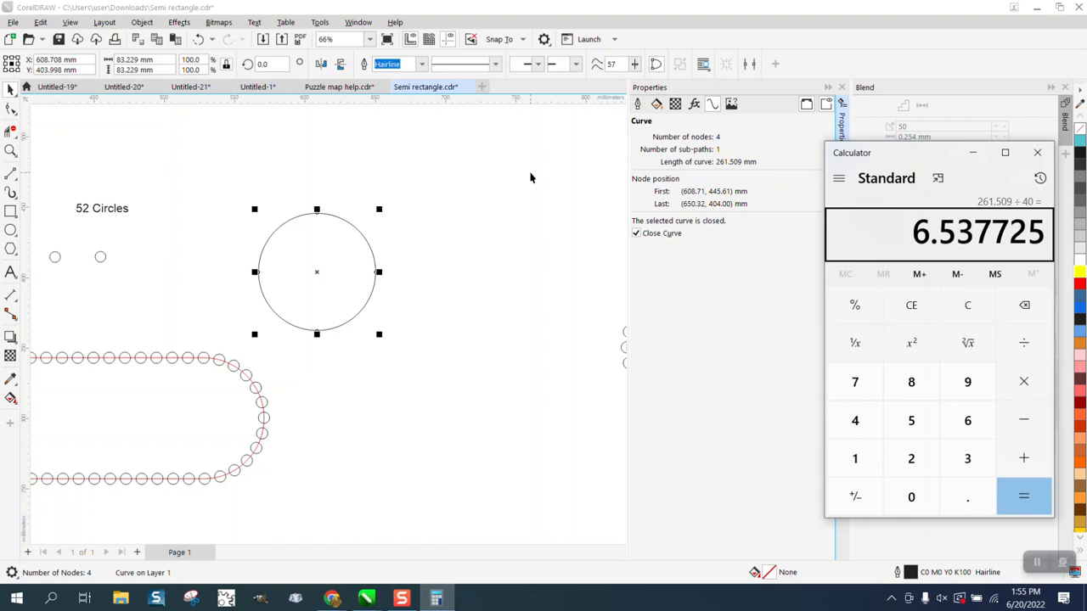
Step: Close the object properties, blend the two small circles with 38 steps and assign the large circle as the blend's path
{"action": "left_click", "coordinate": [453, 278]}
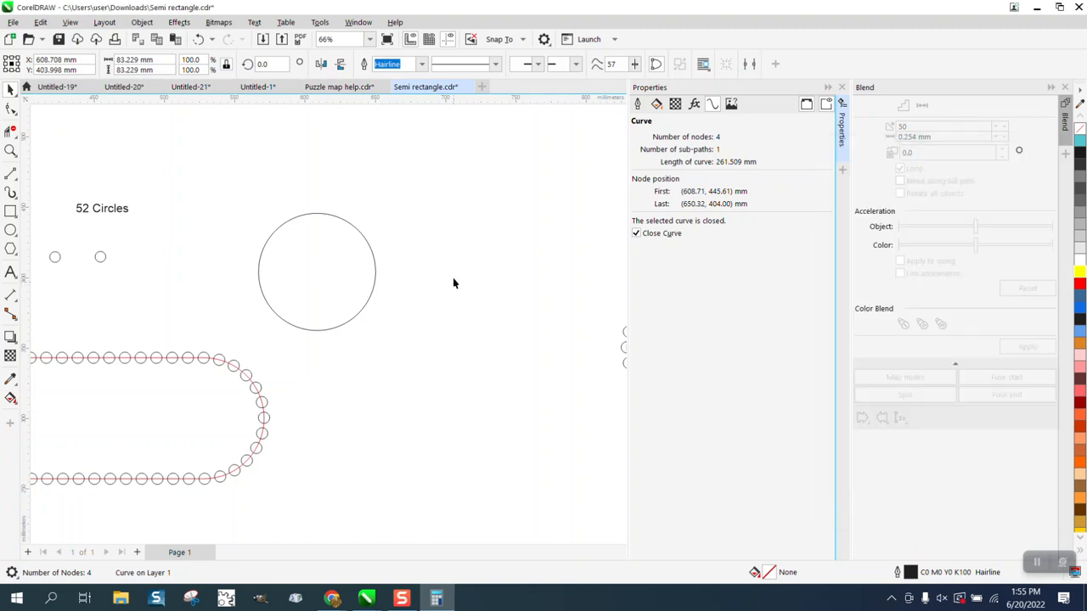
{"action": "left_click_drag", "start_coordinate": [137, 280], "coordinate": [138, 282]}
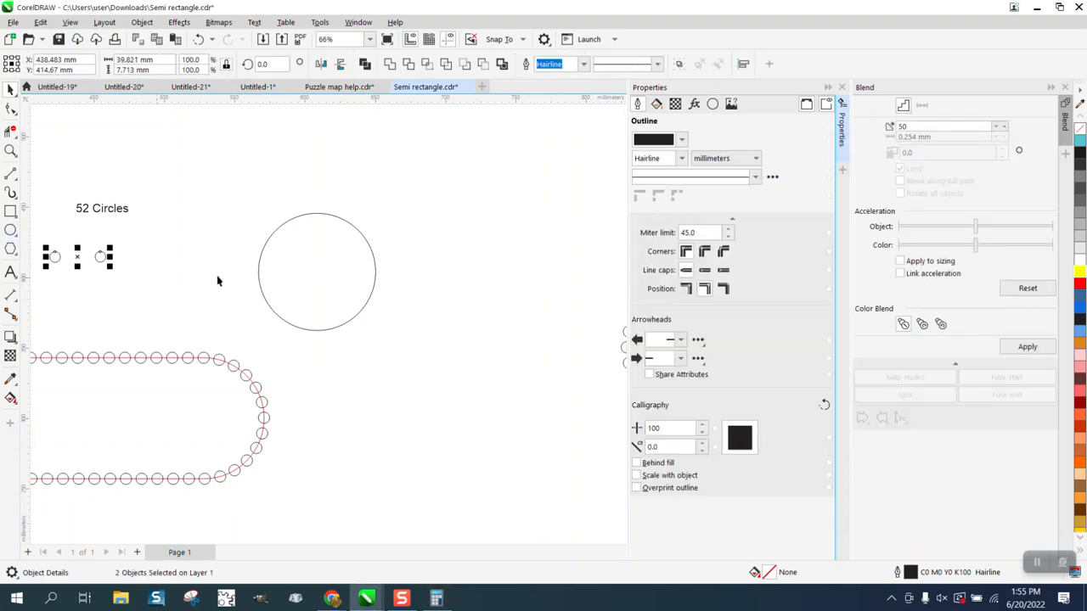
{"action": "left_click", "coordinate": [842, 87]}
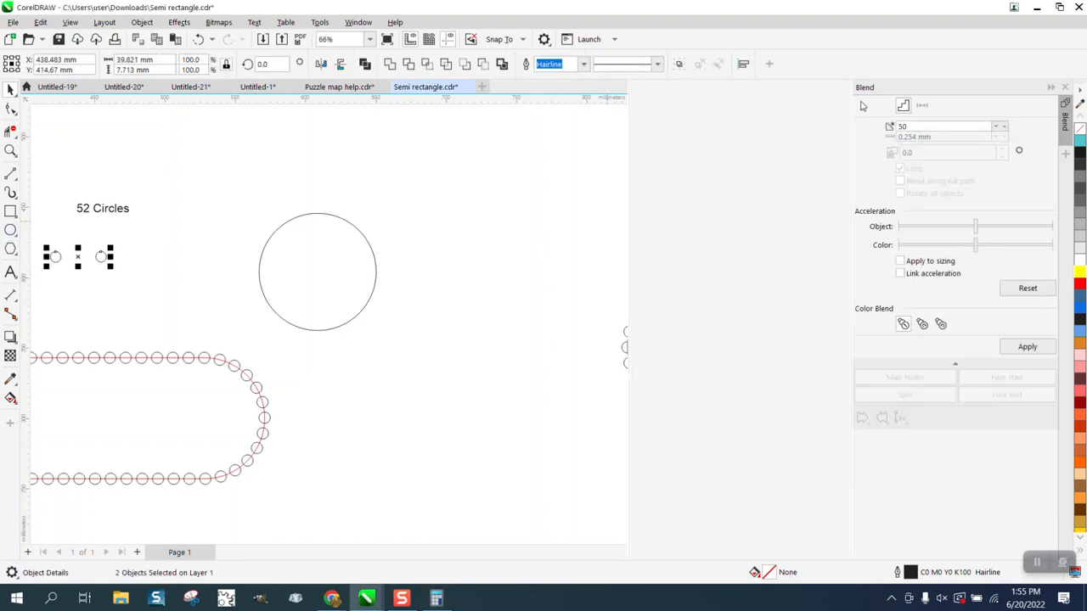
{"action": "left_click", "coordinate": [902, 127]}
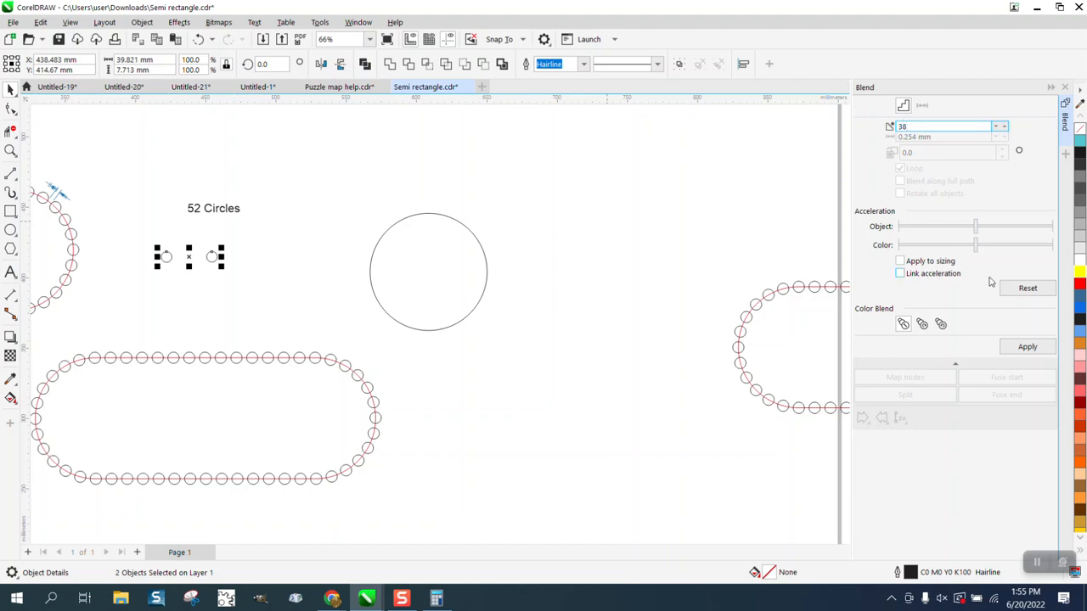
{"action": "left_click", "coordinate": [1027, 347]}
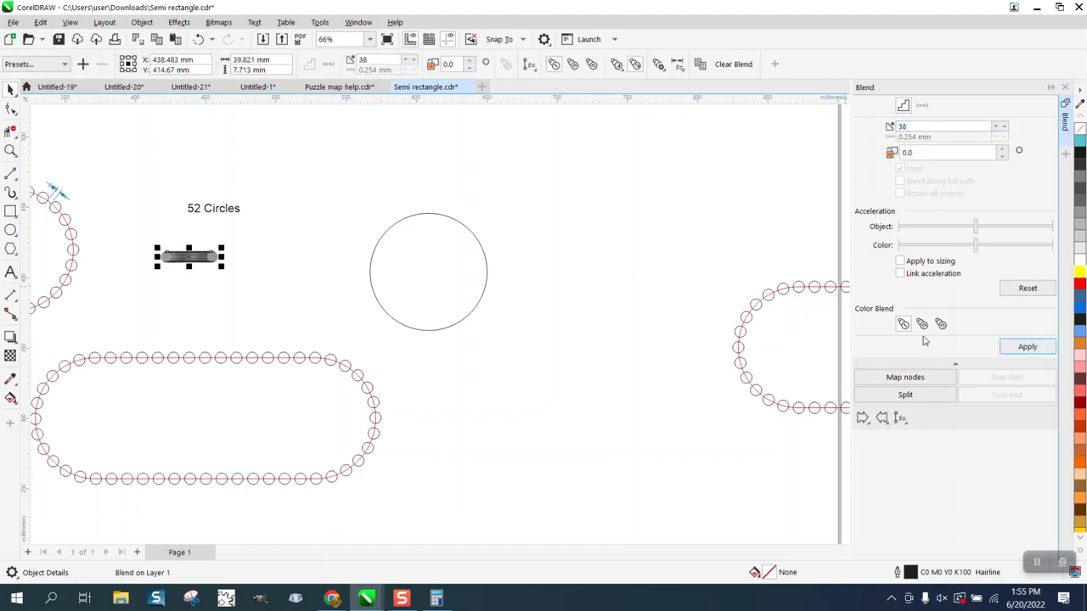
{"action": "left_click", "coordinate": [923, 434]}
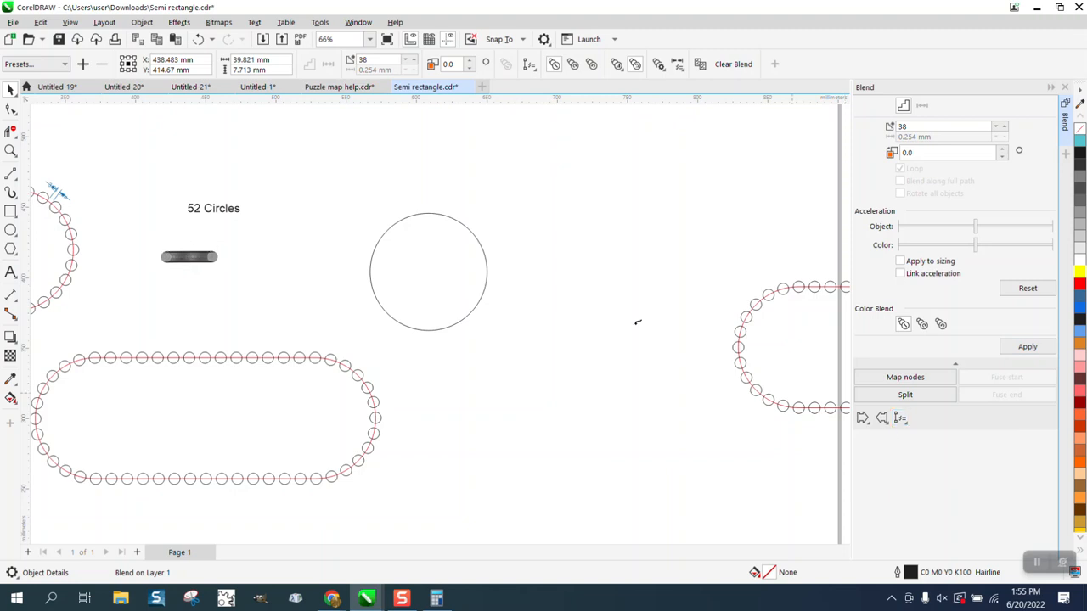
{"action": "left_click", "coordinate": [461, 223]}
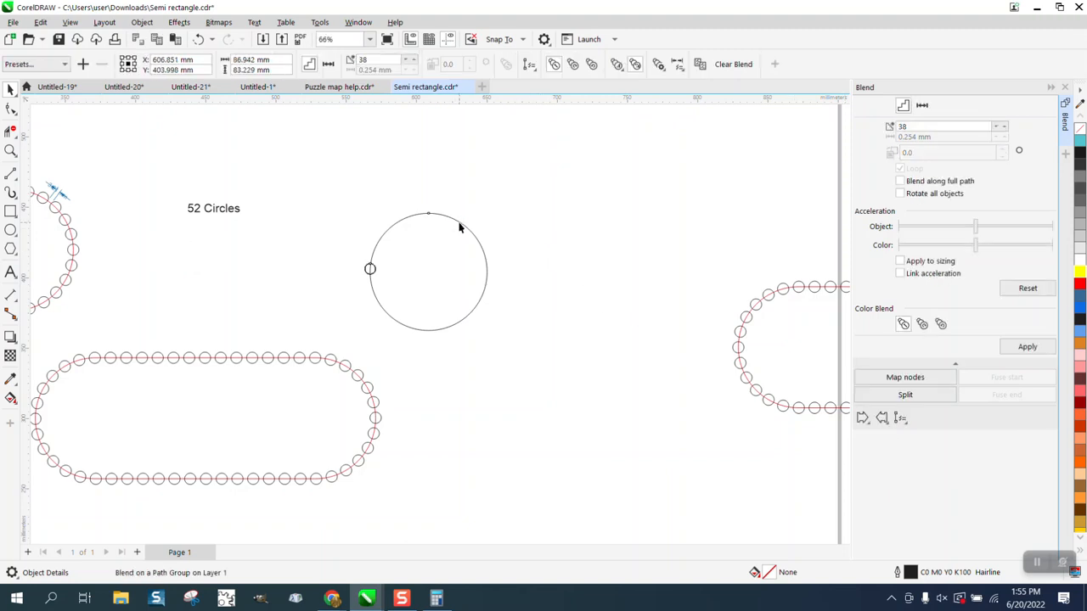
Step: Set the path blend to a fixed spacing of 3.5377 mm and spread it along the full circle
{"action": "left_click", "coordinate": [329, 66]}
{"action": "left_click_drag", "start_coordinate": [396, 72], "coordinate": [368, 70]}
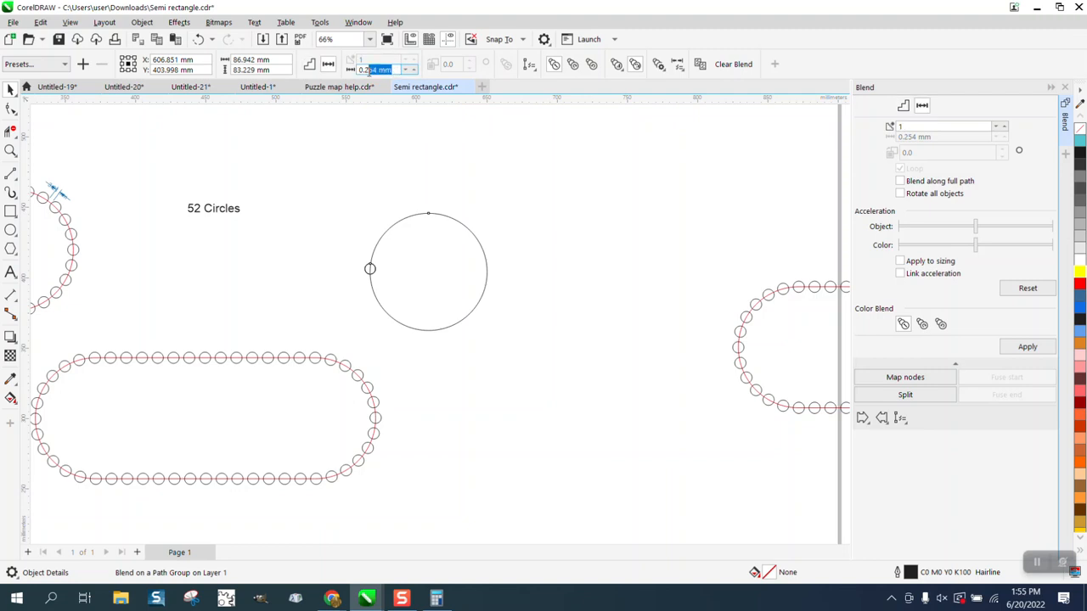
{"action": "type", "text": "3.5377"}
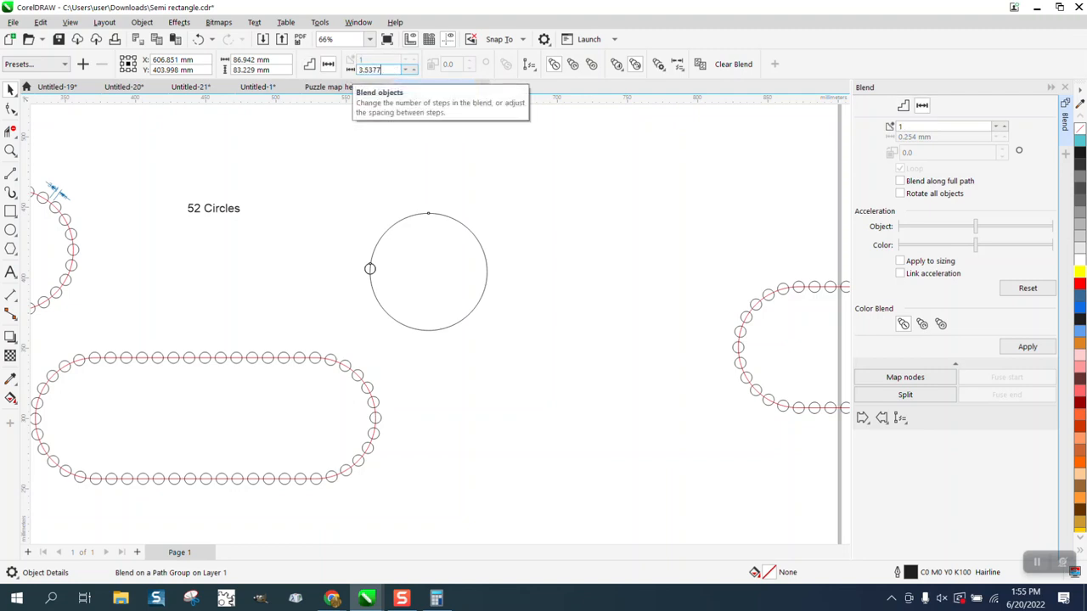
{"action": "left_click", "coordinate": [899, 182]}
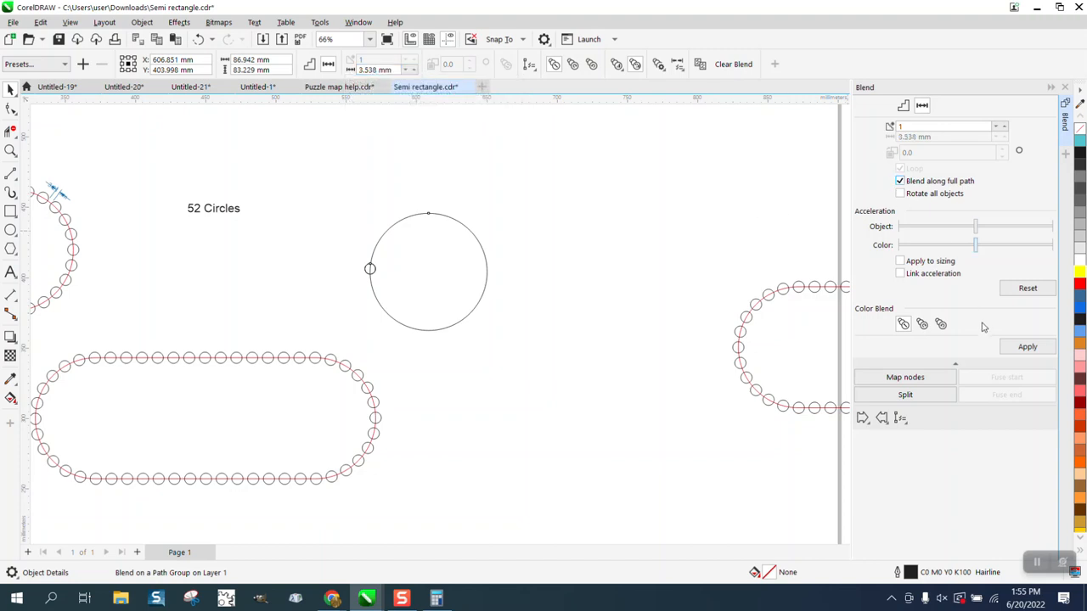
{"action": "left_click", "coordinate": [1023, 348]}
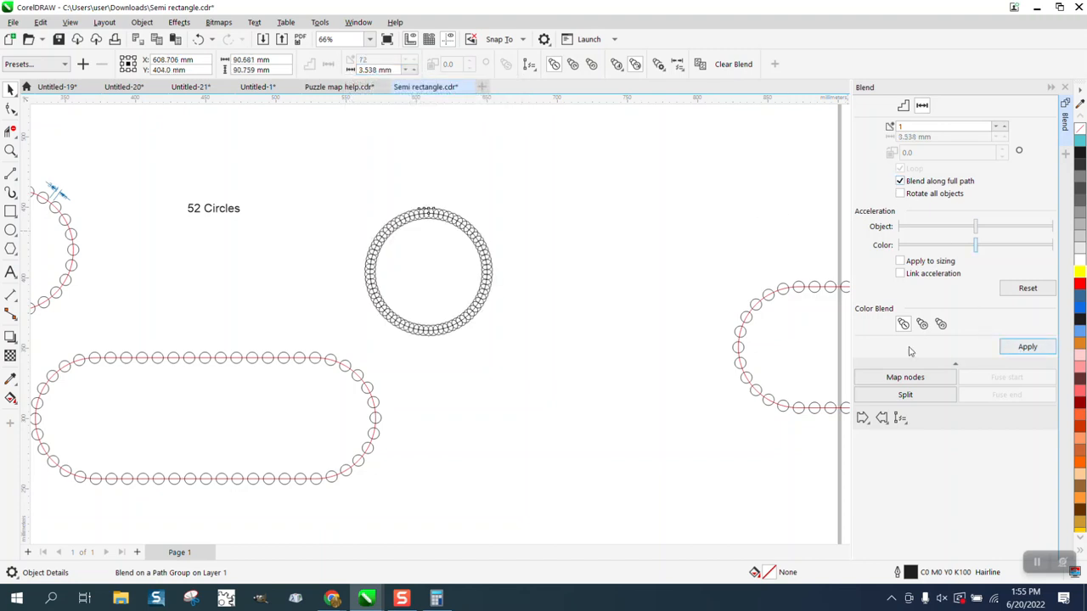
Step: Examine how the blended small circles overlap along the top and around the whole large circle
{"action": "left_click", "coordinate": [11, 152]}
{"action": "left_click_drag", "start_coordinate": [401, 208], "coordinate": [478, 241]}
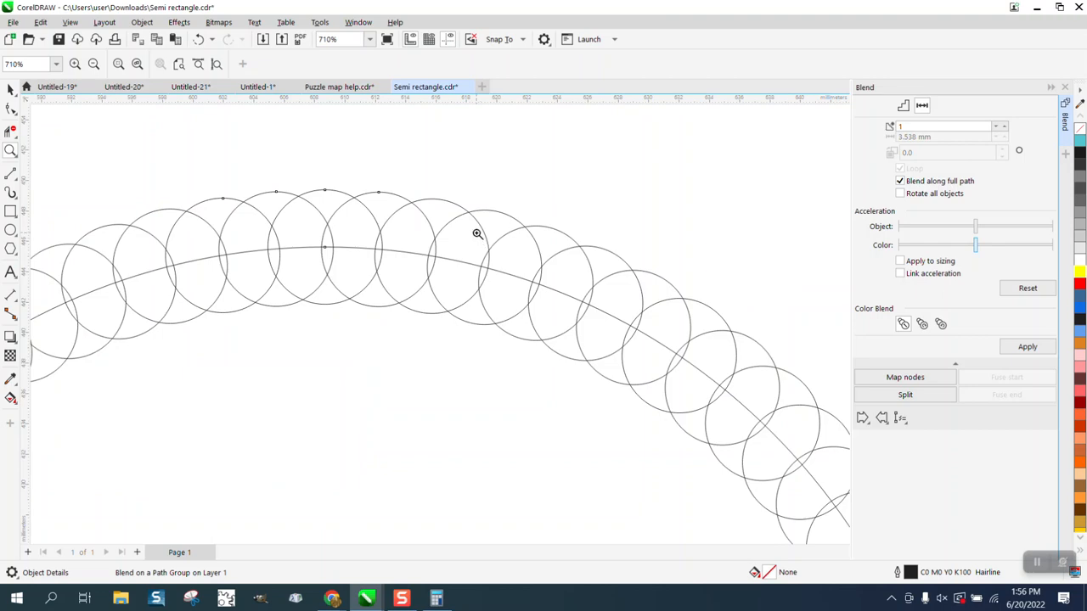
{"action": "scroll", "coordinate": [401, 216], "scroll_direction": "down", "scroll_amount": 1}
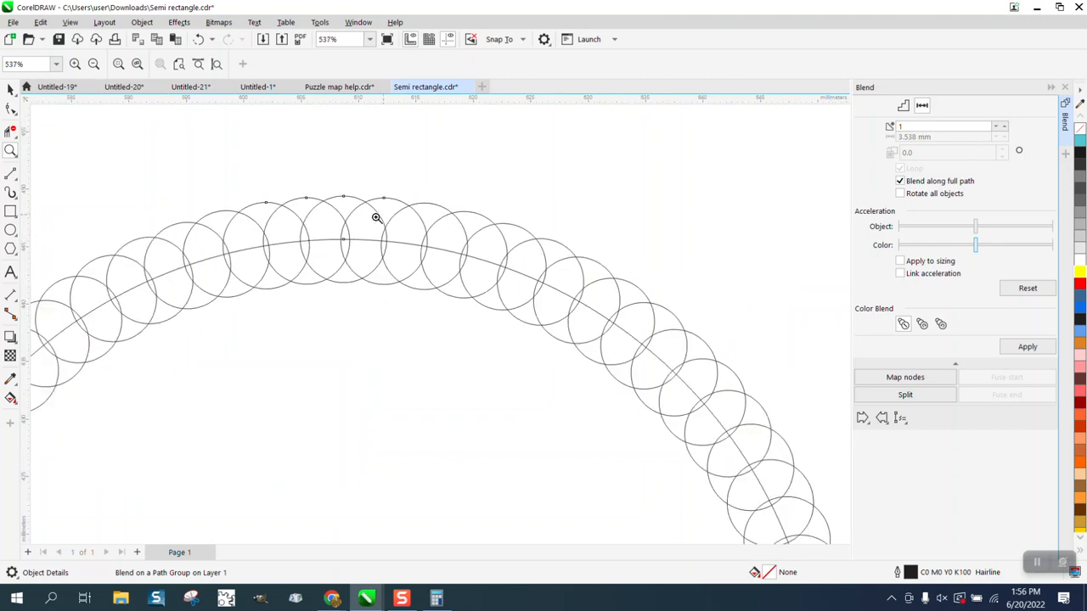
{"action": "left_click_drag", "start_coordinate": [250, 223], "coordinate": [358, 279]}
{"action": "scroll", "coordinate": [359, 224], "scroll_direction": "down", "scroll_amount": 4}
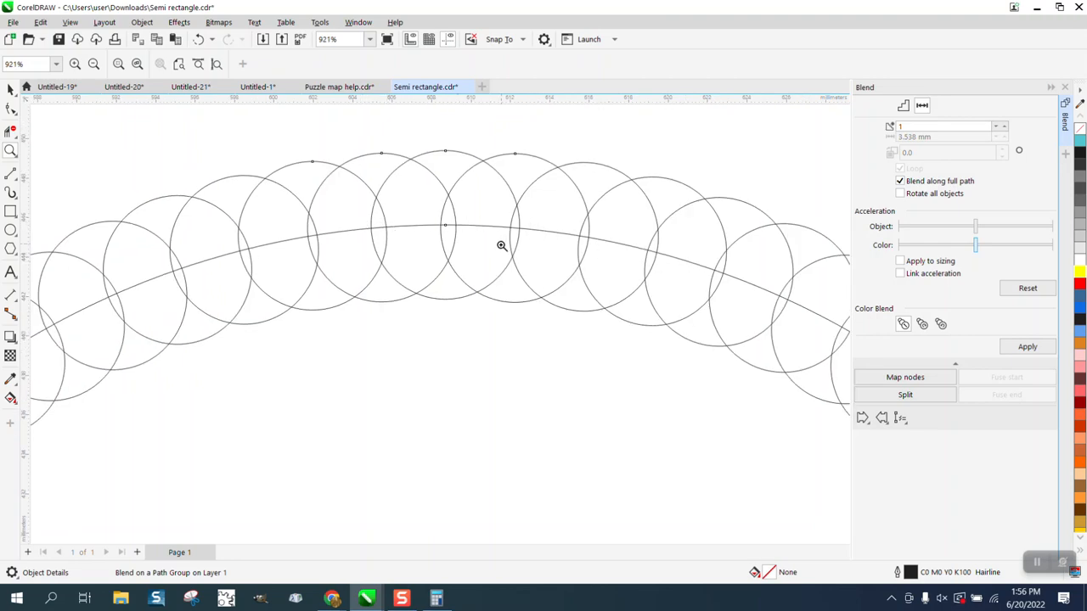
{"action": "scroll", "coordinate": [424, 233], "scroll_direction": "down", "scroll_amount": 1}
{"action": "scroll", "coordinate": [262, 178], "scroll_direction": "down", "scroll_amount": 3}
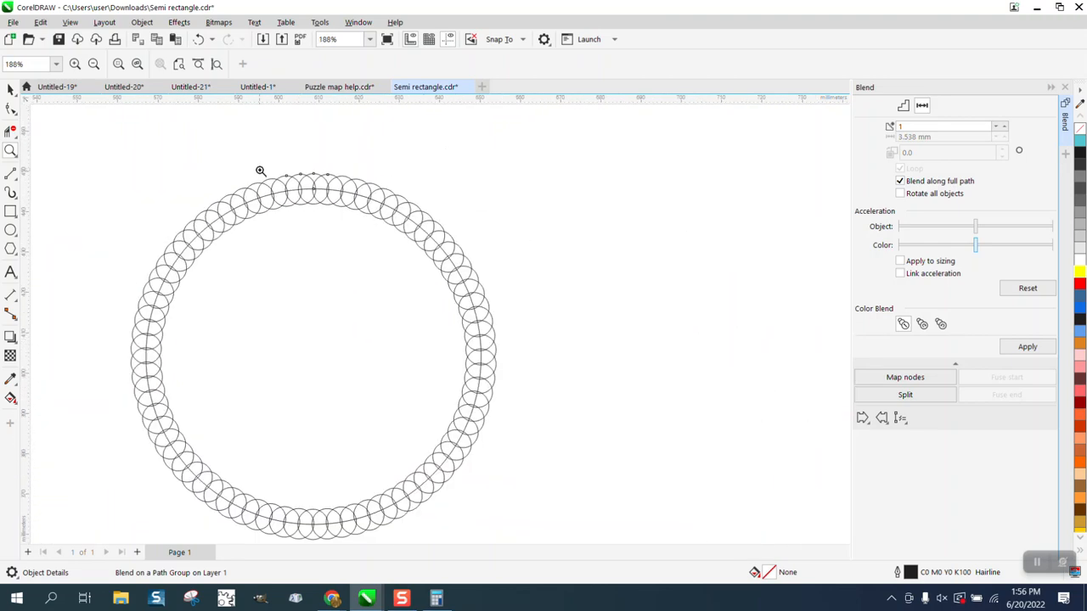
{"action": "scroll", "coordinate": [261, 171], "scroll_direction": "down", "scroll_amount": 1}
{"action": "left_click", "coordinate": [10, 89]}
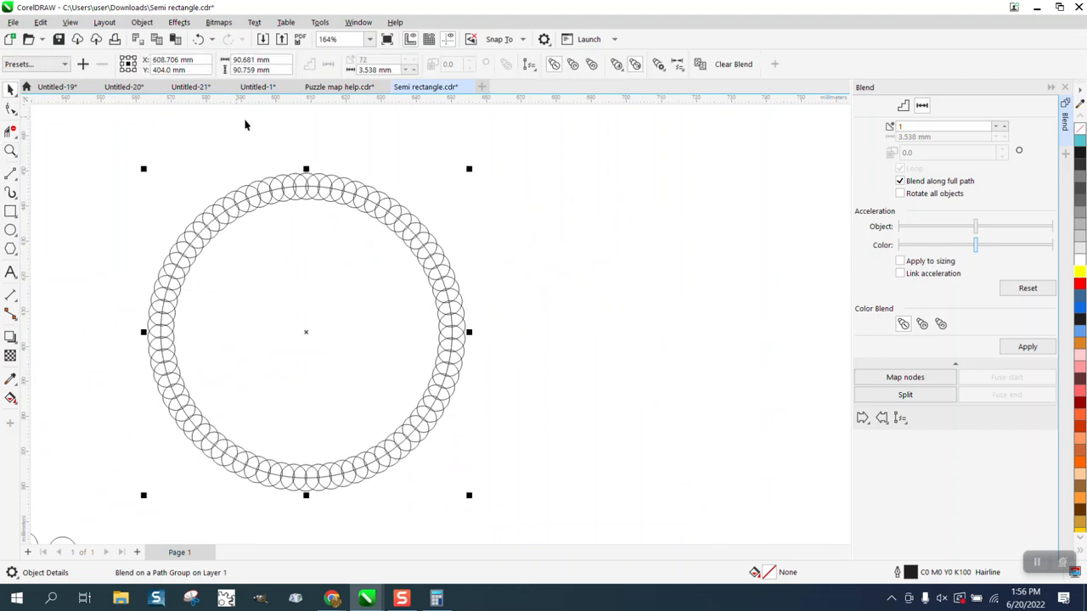
{"action": "scroll", "coordinate": [375, 181], "scroll_direction": "down", "scroll_amount": 1}
{"action": "scroll", "coordinate": [518, 226], "scroll_direction": "down", "scroll_amount": 1}
{"action": "scroll", "coordinate": [404, 221], "scroll_direction": "down", "scroll_amount": 1}
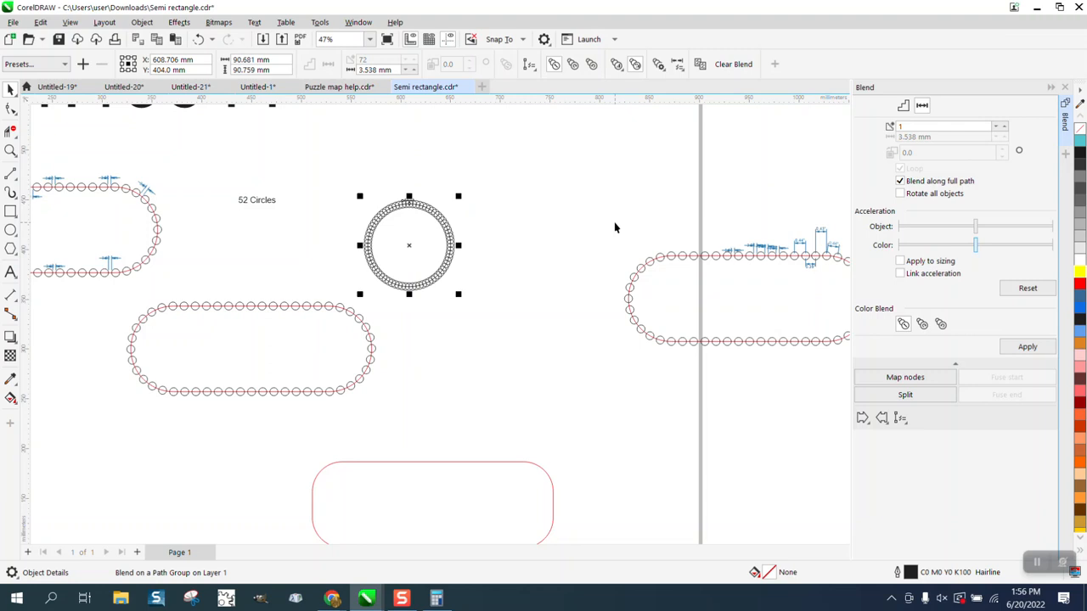
Step: Switch to Calculator and divide 261.509 by 40 again to recheck the spacing for 40 circles
{"action": "key", "text": "XF86Calculator"}
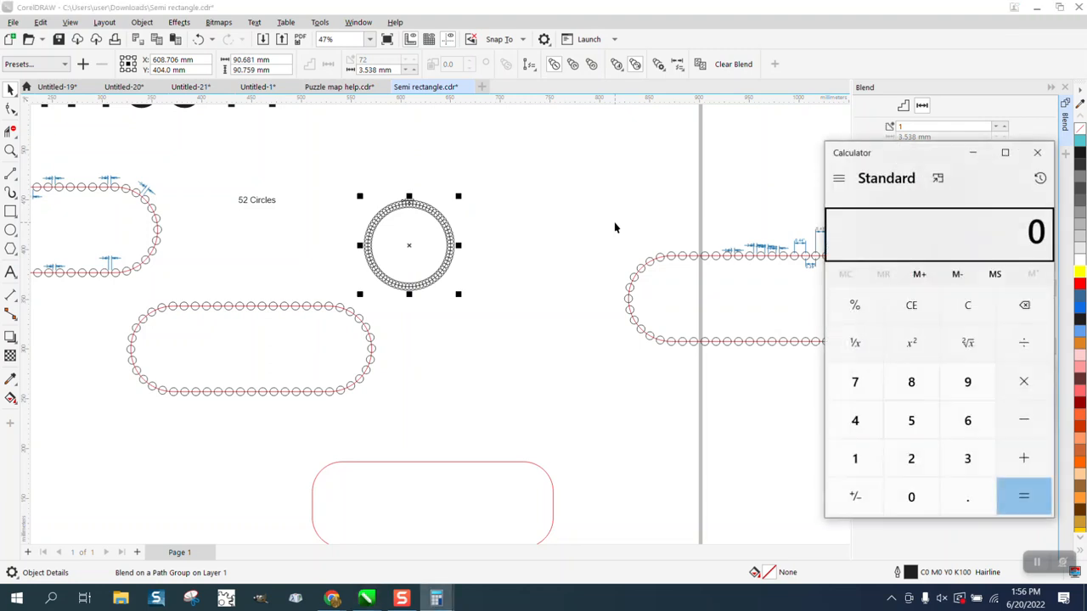
{"action": "type", "text": "261"}
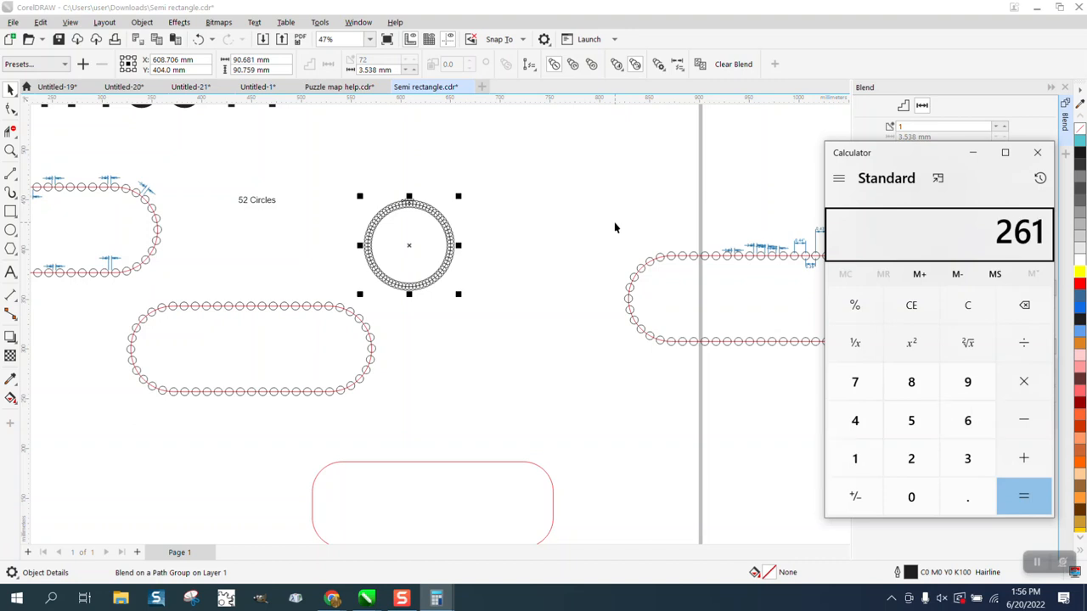
{"action": "key", "text": "period"}
{"action": "type", "text": "509"}
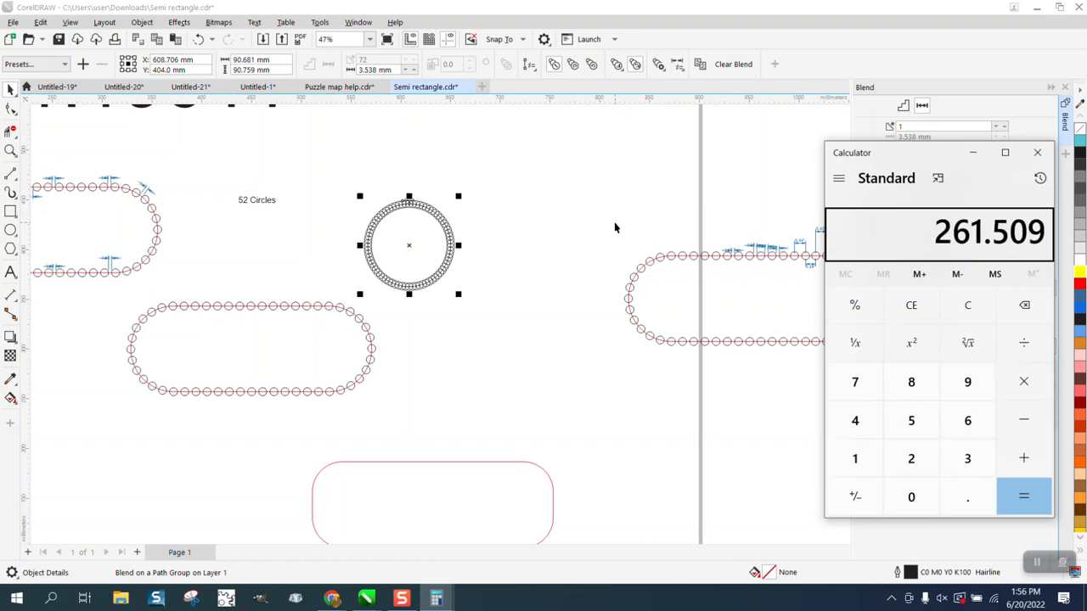
{"action": "key", "text": "slash"}
{"action": "type", "text": "40"}
{"action": "key", "text": "Return"}
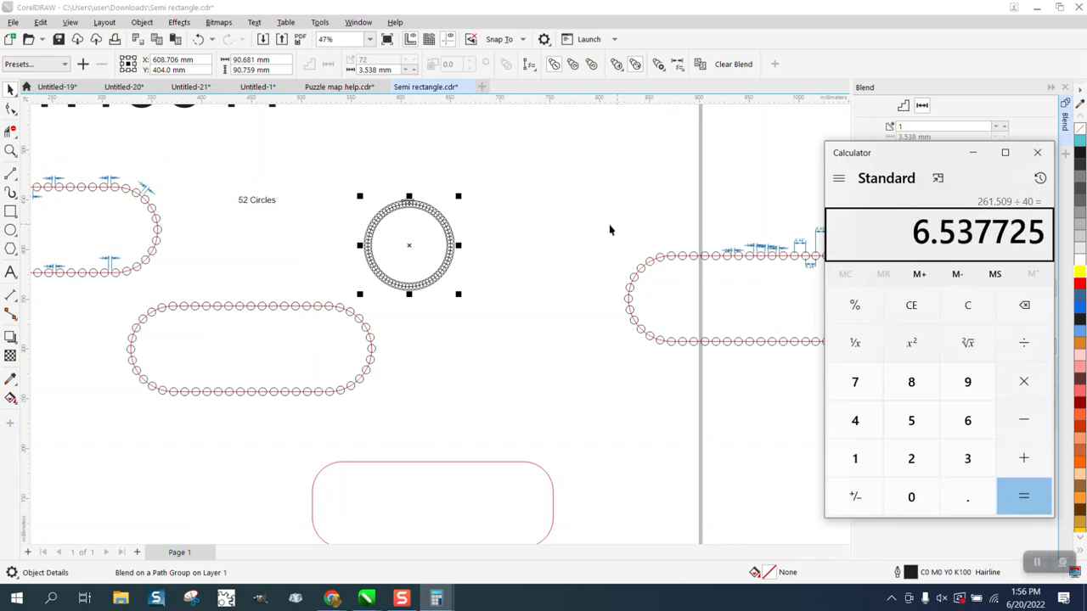
Step: Compare the overlapping ring of circles with the circle spacing around the curved right end of the lower rounded rectangle
{"action": "left_click", "coordinate": [10, 151]}
{"action": "left_click_drag", "start_coordinate": [376, 197], "coordinate": [431, 212]}
{"action": "scroll", "coordinate": [431, 211], "scroll_direction": "down", "scroll_amount": 1}
{"action": "scroll", "coordinate": [431, 212], "scroll_direction": "down", "scroll_amount": 6}
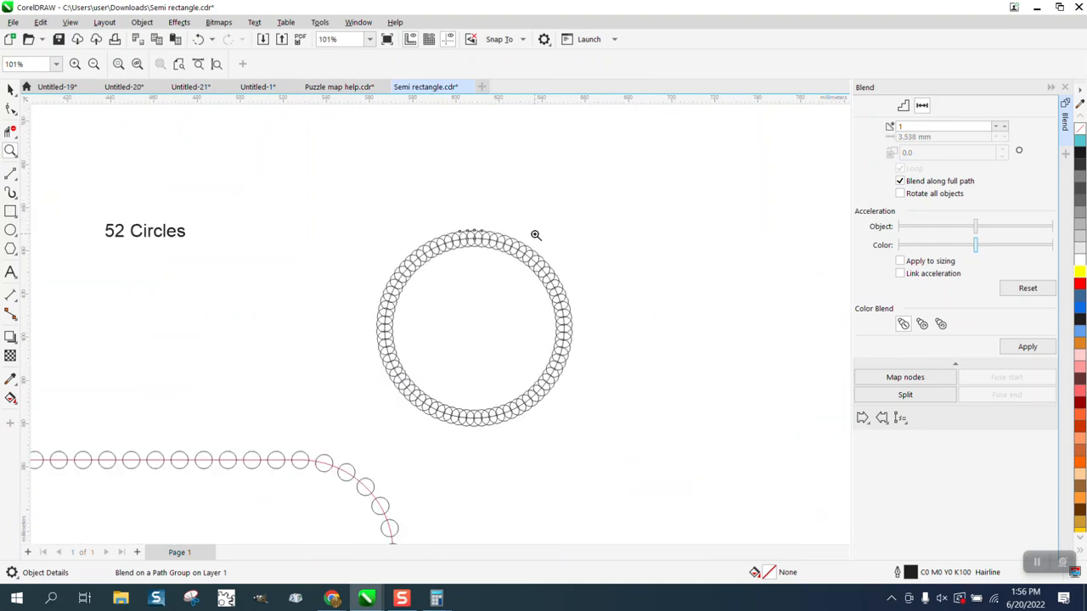
{"action": "left_click_drag", "start_coordinate": [430, 310], "coordinate": [528, 361]}
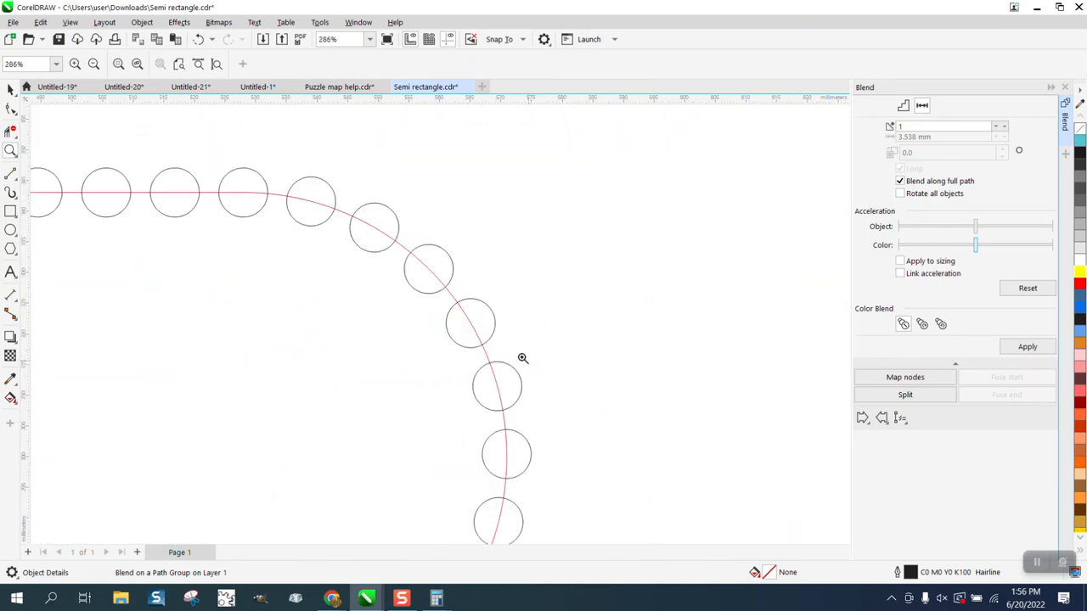
{"action": "scroll", "coordinate": [441, 284], "scroll_direction": "down", "scroll_amount": 3}
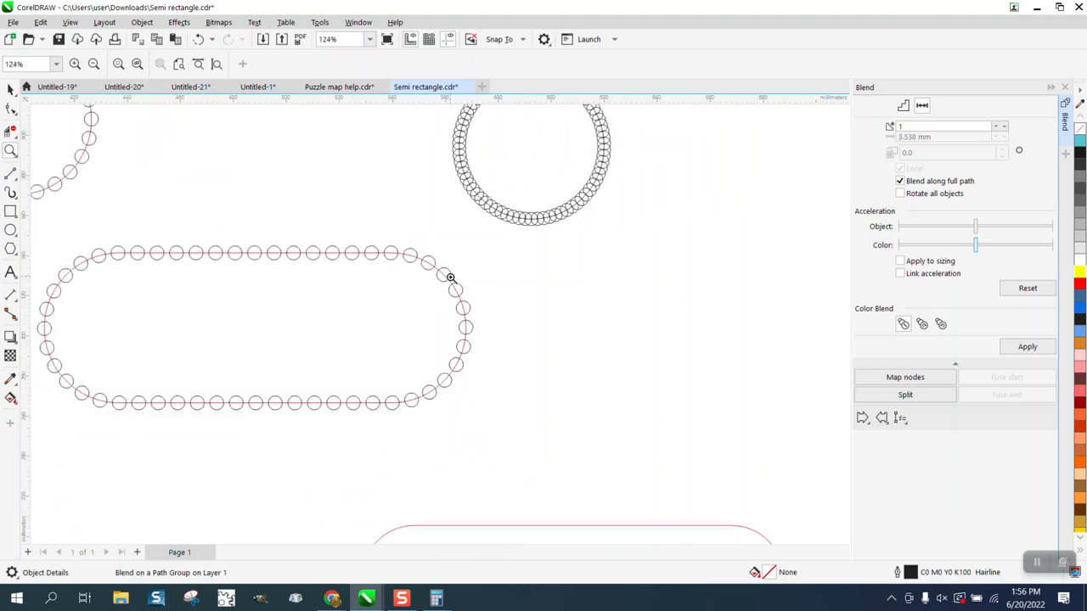
{"action": "left_click_drag", "start_coordinate": [437, 268], "coordinate": [497, 366]}
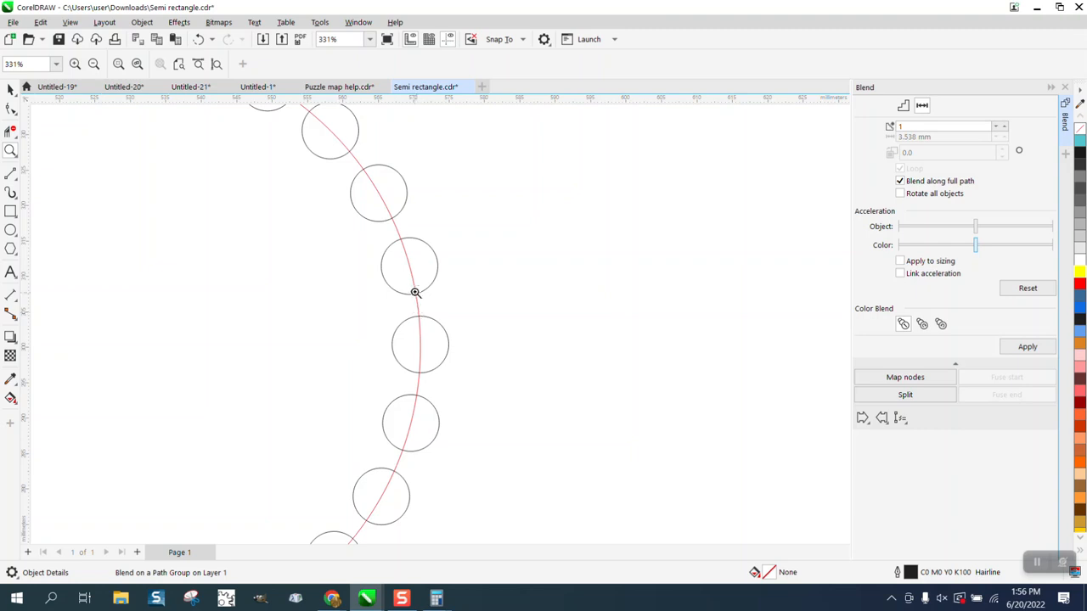
{"action": "left_click_drag", "start_coordinate": [406, 278], "coordinate": [469, 349]}
{"action": "scroll", "coordinate": [415, 287], "scroll_direction": "down", "scroll_amount": 2}
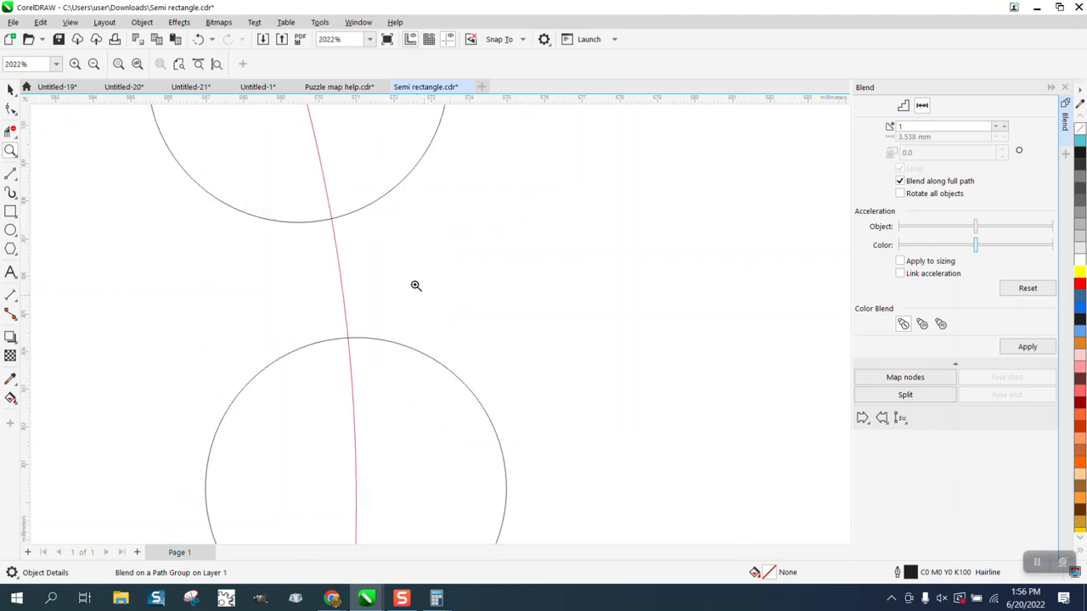
Step: Dimension the gap between two neighbouring circles on the curved right end of the lower rounded rectangle
{"action": "left_click", "coordinate": [12, 89]}
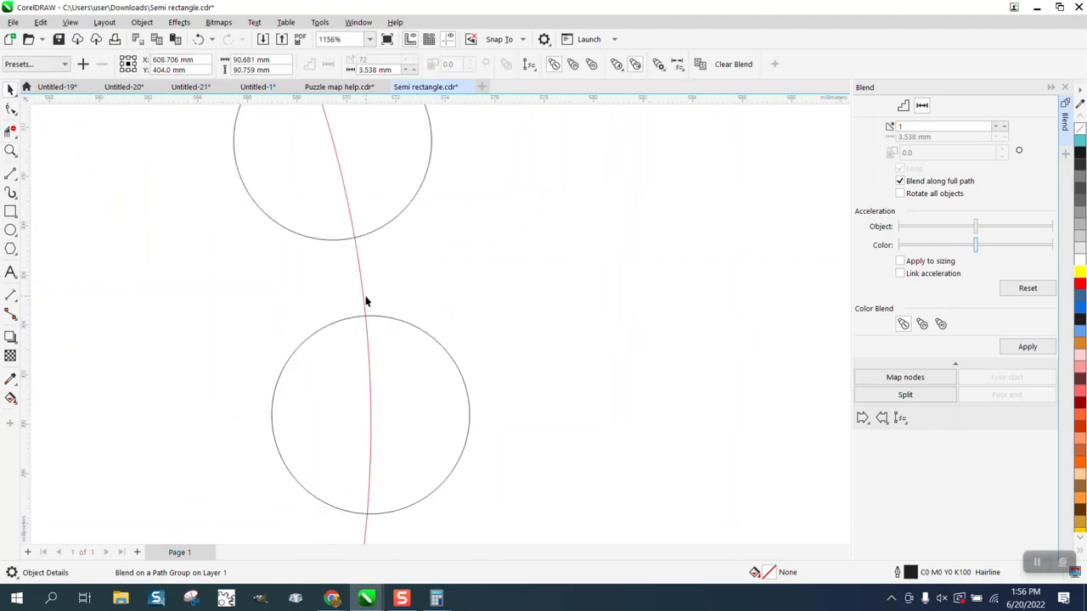
{"action": "left_click", "coordinate": [362, 291]}
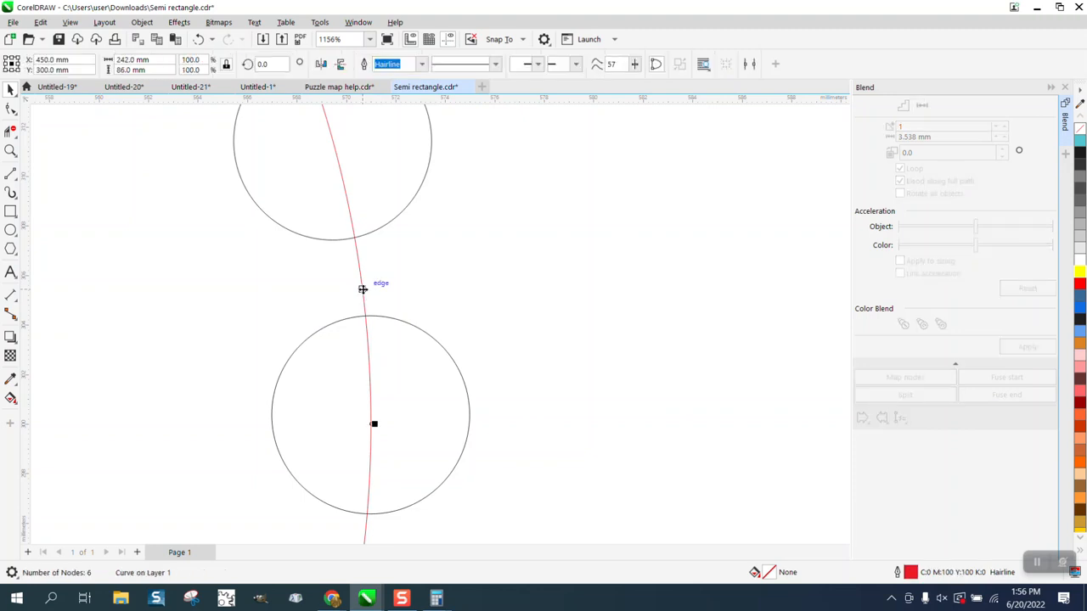
{"action": "left_click", "coordinate": [17, 300]}
{"action": "left_click", "coordinate": [55, 293]}
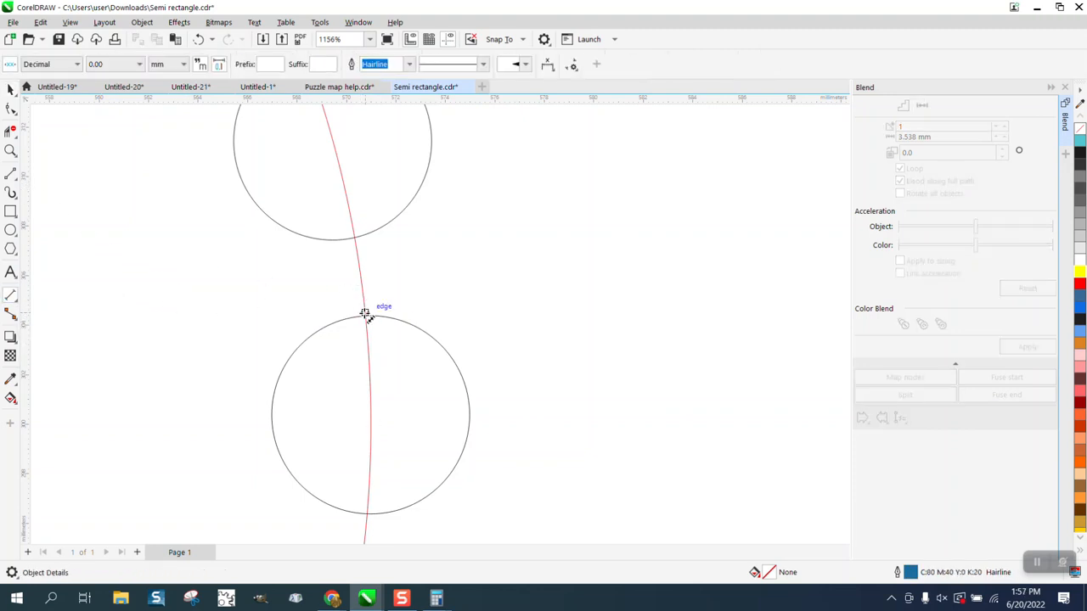
{"action": "left_click_drag", "start_coordinate": [365, 314], "coordinate": [356, 241]}
{"action": "left_click", "coordinate": [391, 245]}
{"action": "scroll", "coordinate": [490, 315], "scroll_direction": "down", "scroll_amount": 5}
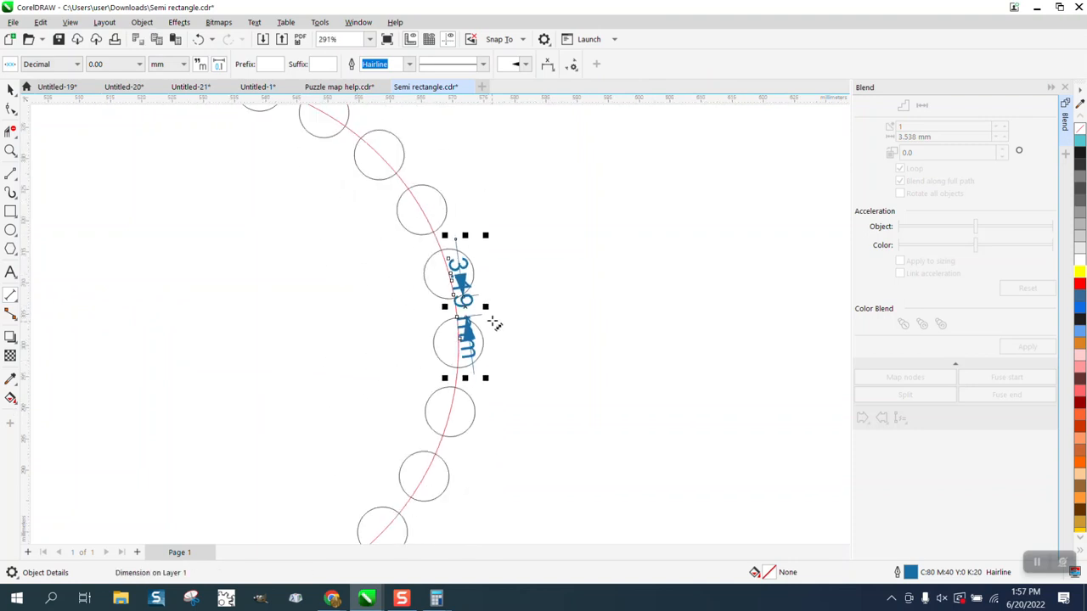
{"action": "scroll", "coordinate": [459, 310], "scroll_direction": "down", "scroll_amount": 4}
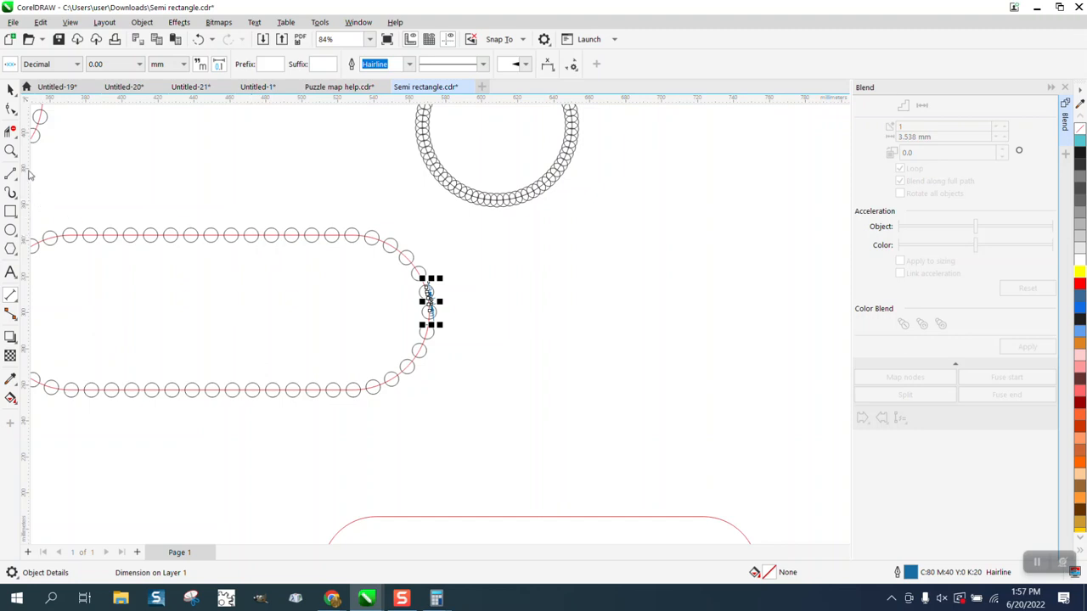
Step: Dimension a gap between two neighbouring circles on the rounded rectangle's straight top edge, placing the dimension above the red outline
{"action": "left_click", "coordinate": [10, 150]}
{"action": "left_click_drag", "start_coordinate": [215, 219], "coordinate": [338, 272]}
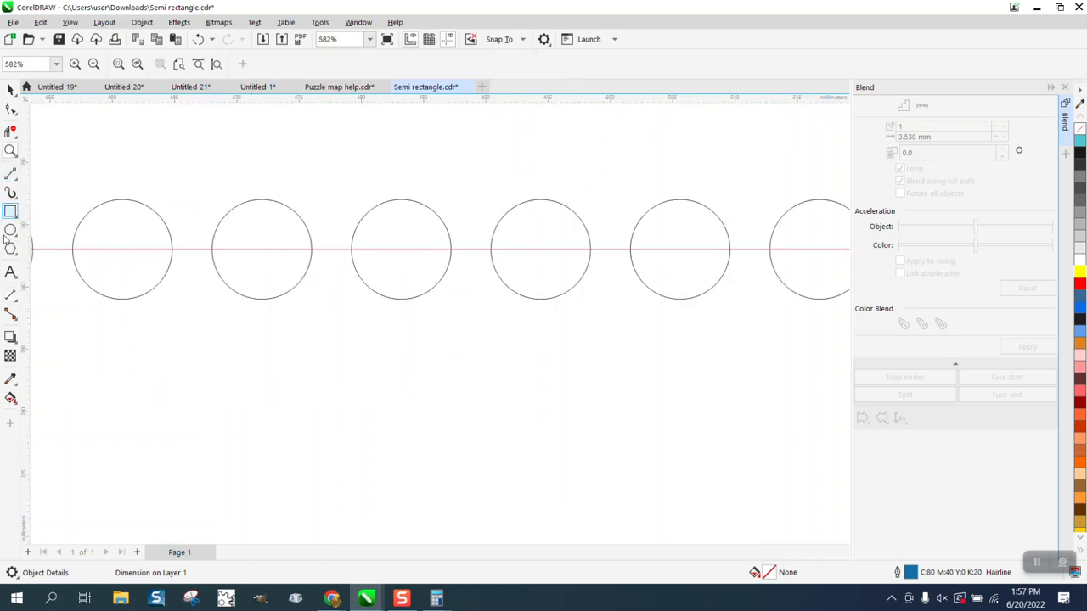
{"action": "left_click", "coordinate": [10, 295]}
{"action": "left_click", "coordinate": [47, 297]}
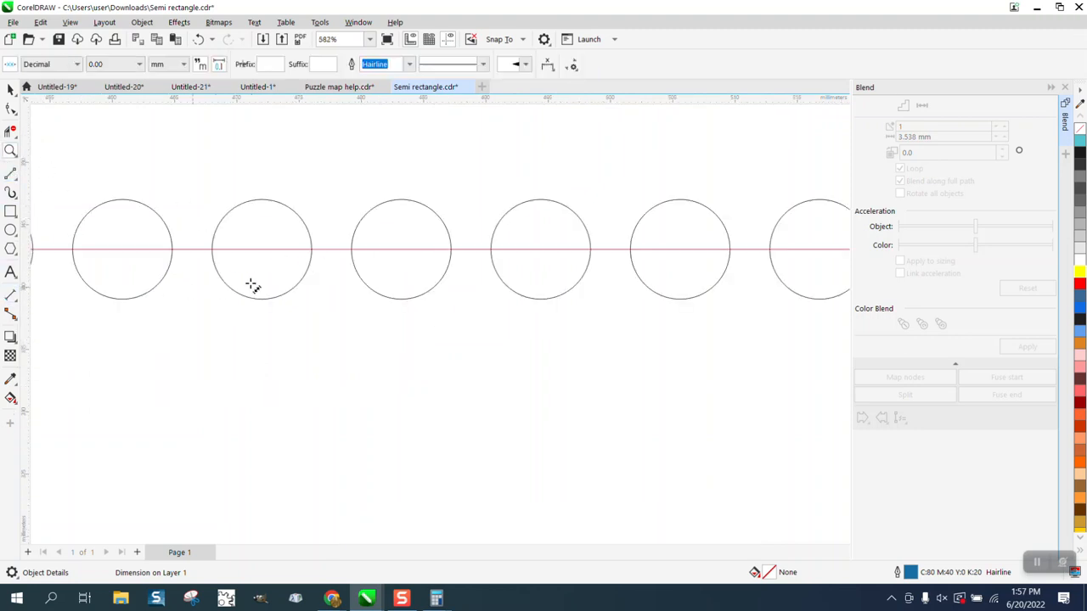
{"action": "left_click", "coordinate": [353, 250]}
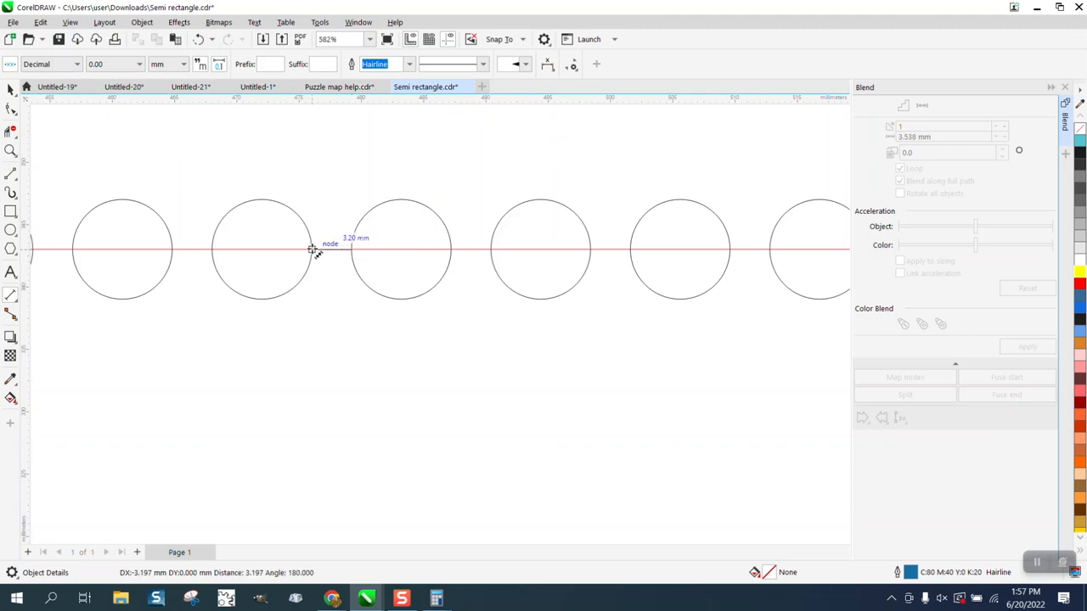
{"action": "left_click", "coordinate": [312, 250]}
{"action": "left_click", "coordinate": [310, 186]}
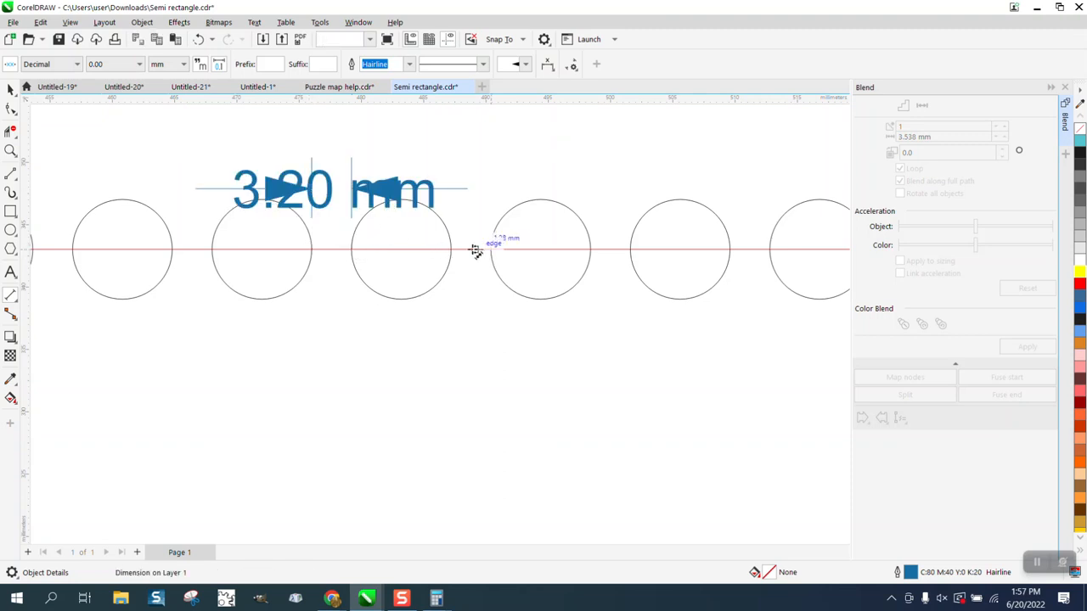
Step: Dimension the adjacent circle gap on the same straight edge, placing the dimension below the red outline, and return to the Pick tool
{"action": "left_click", "coordinate": [476, 251]}
{"action": "left_click", "coordinate": [451, 245]}
{"action": "left_click", "coordinate": [476, 281]}
{"action": "scroll", "coordinate": [310, 257], "scroll_direction": "down", "scroll_amount": 3}
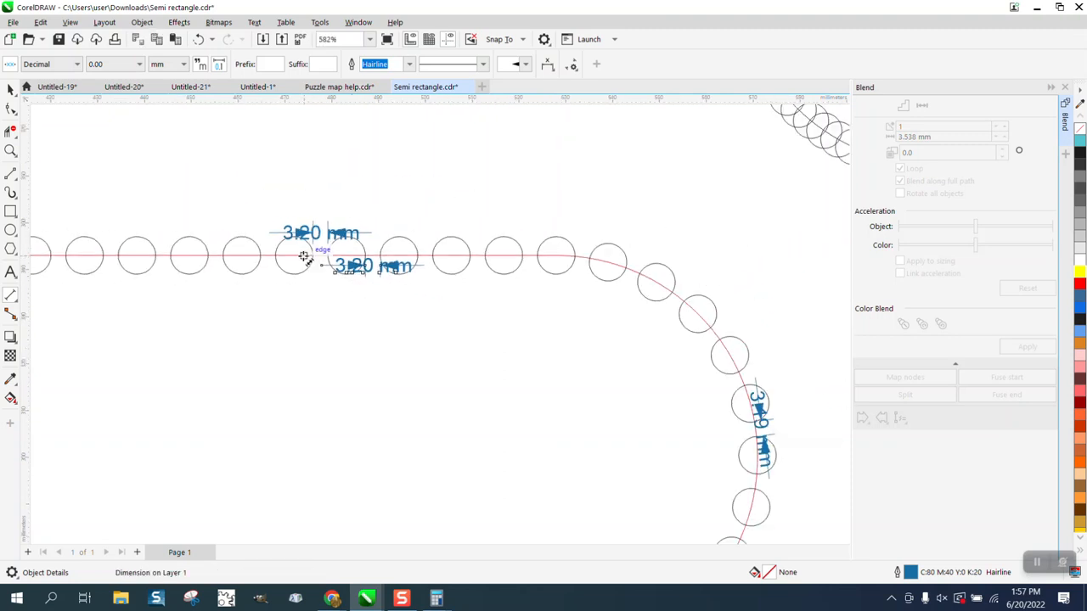
{"action": "scroll", "coordinate": [305, 258], "scroll_direction": "down", "scroll_amount": 4}
{"action": "scroll", "coordinate": [637, 384], "scroll_direction": "down", "scroll_amount": 4}
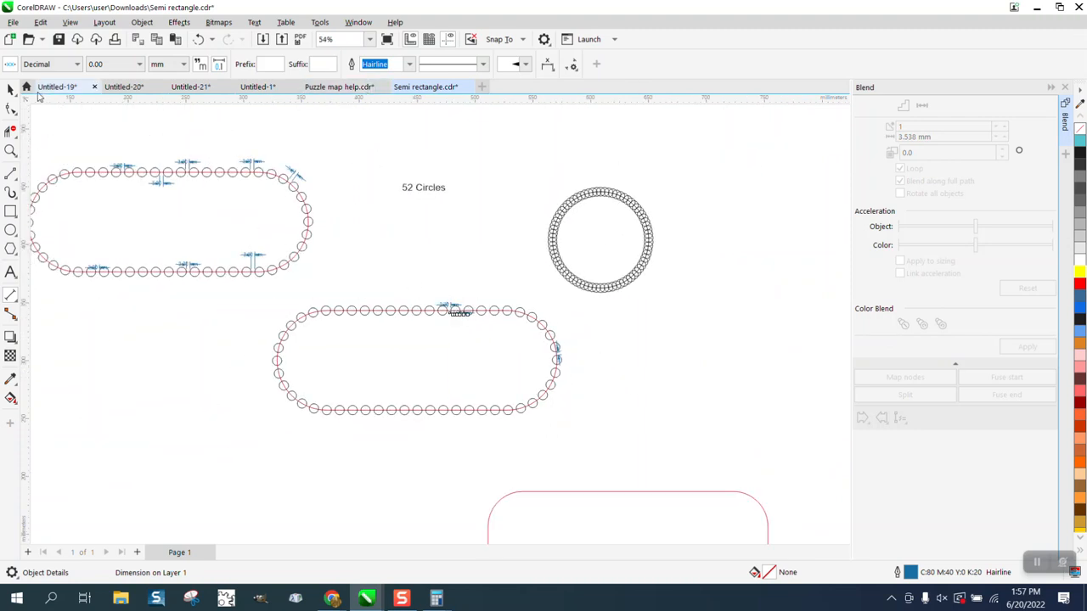
{"action": "key", "text": "space"}
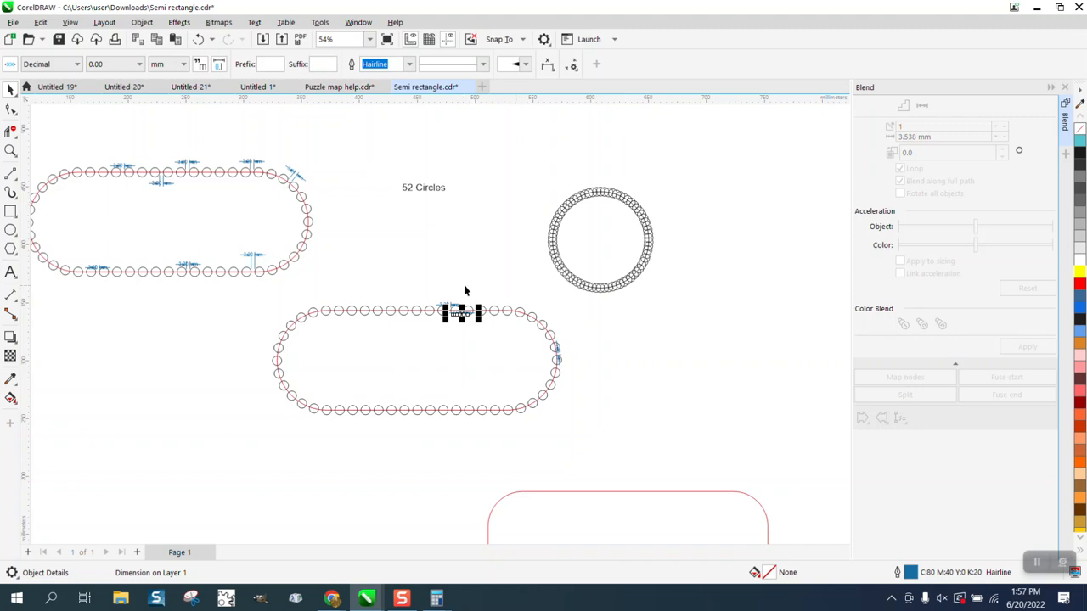